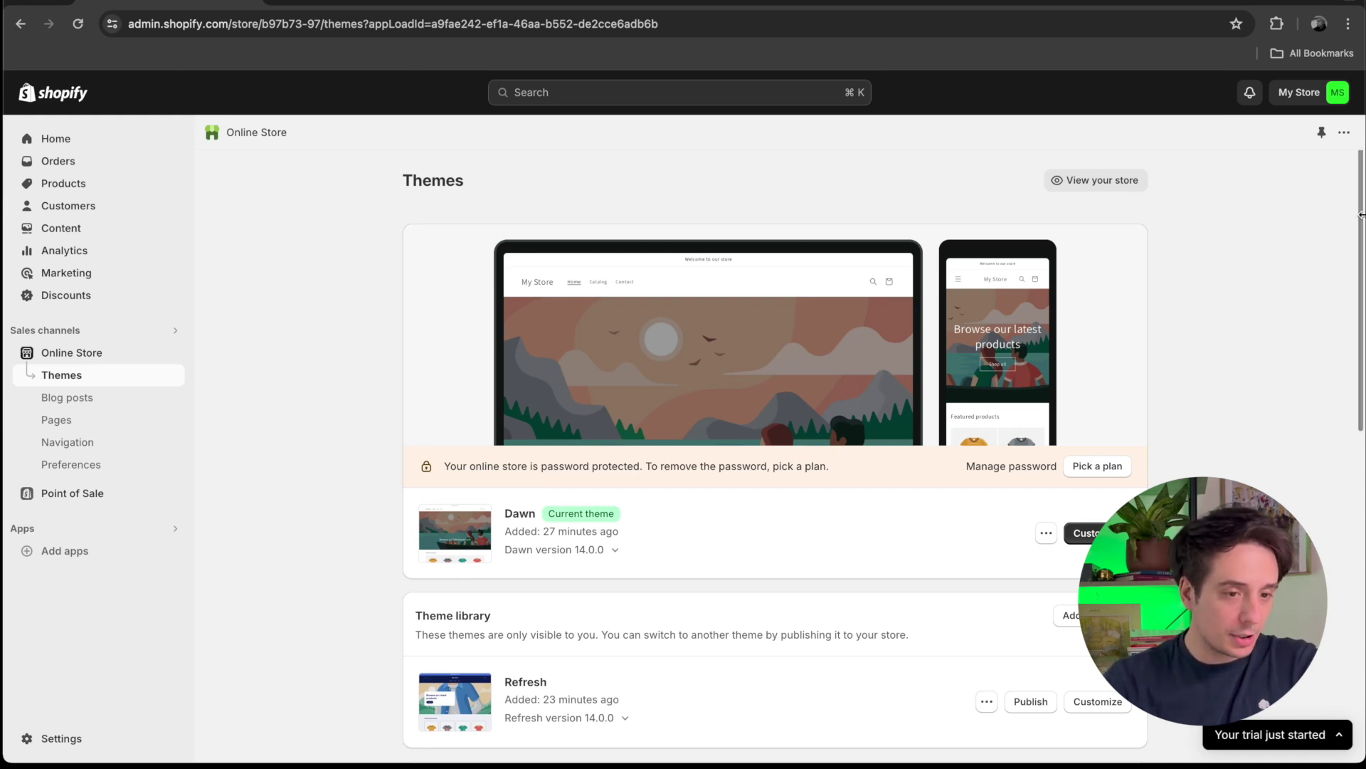
Add the free Refresh theme from its Theme Store page to the store's theme library
{"action": "left_click_drag", "start_coordinate": [1361, 207], "coordinate": [1361, 233]}
{"action": "scroll", "coordinate": [480, 394], "scroll_direction": "down", "scroll_amount": 1}
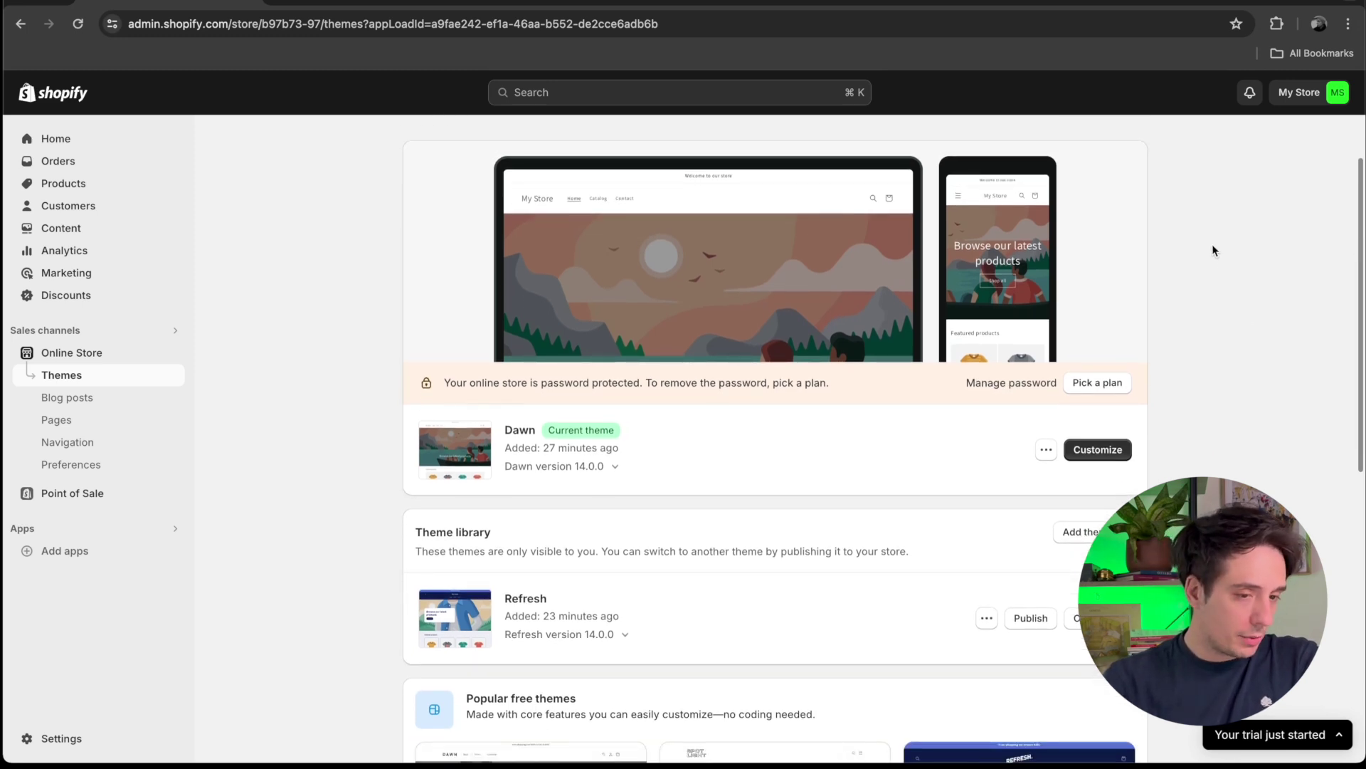
{"action": "left_click_drag", "start_coordinate": [1362, 169], "coordinate": [1329, 356]}
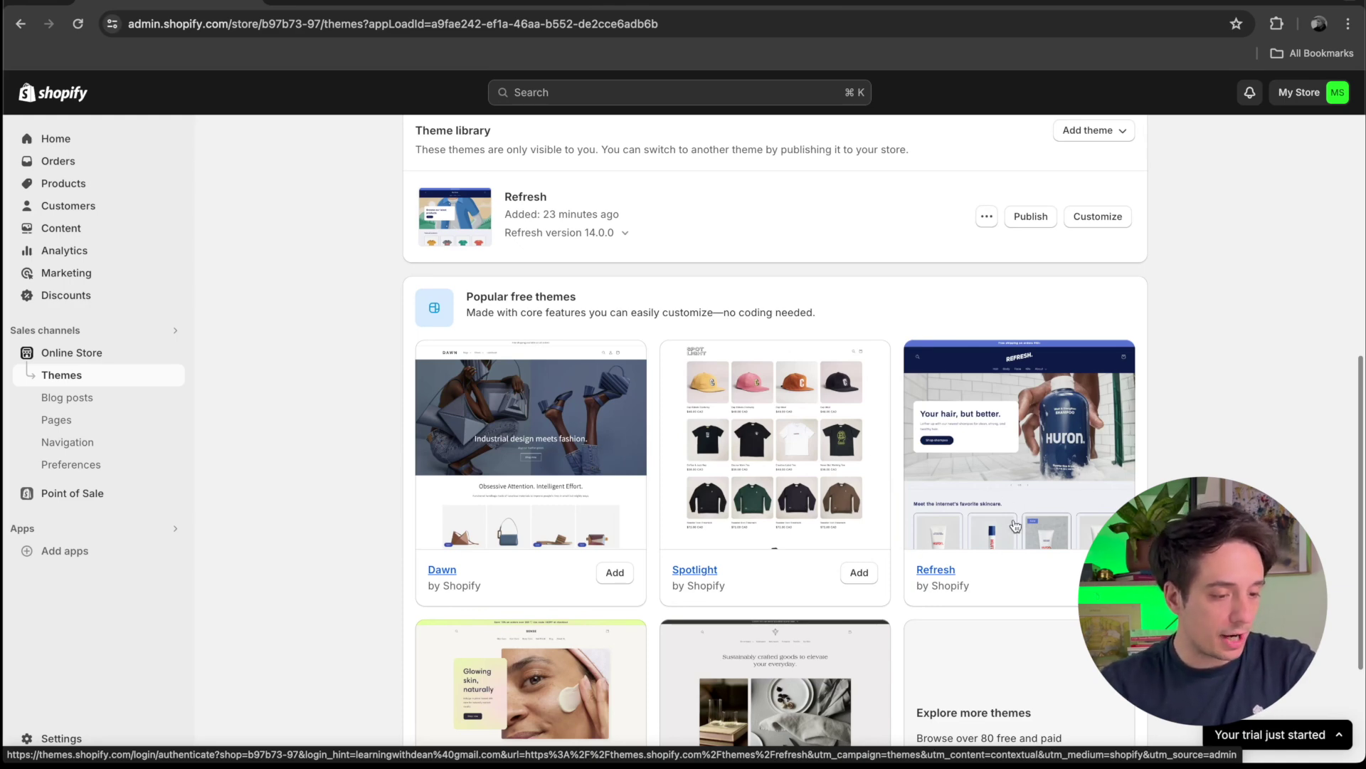
{"action": "left_click", "coordinate": [1036, 490]}
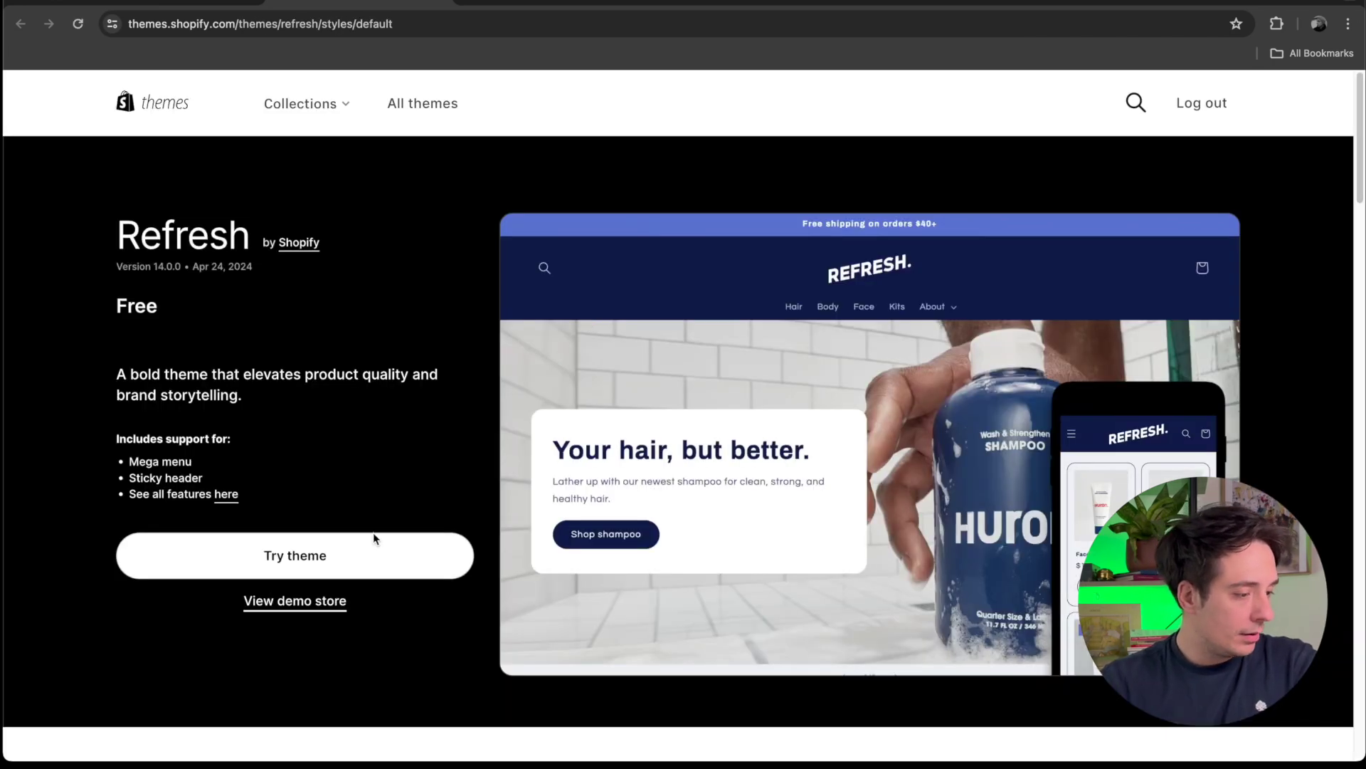
{"action": "left_click", "coordinate": [372, 538]}
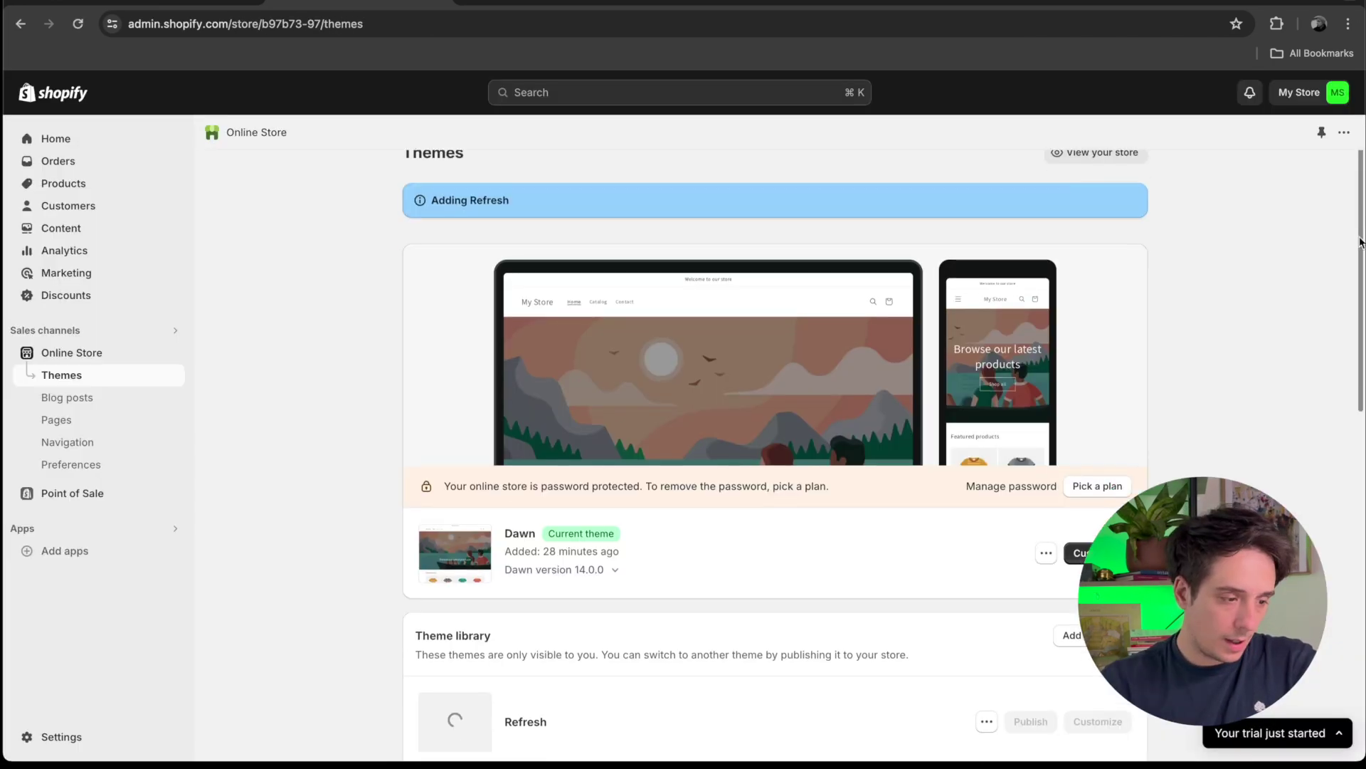
{"action": "left_click_drag", "start_coordinate": [1359, 242], "coordinate": [1356, 557]}
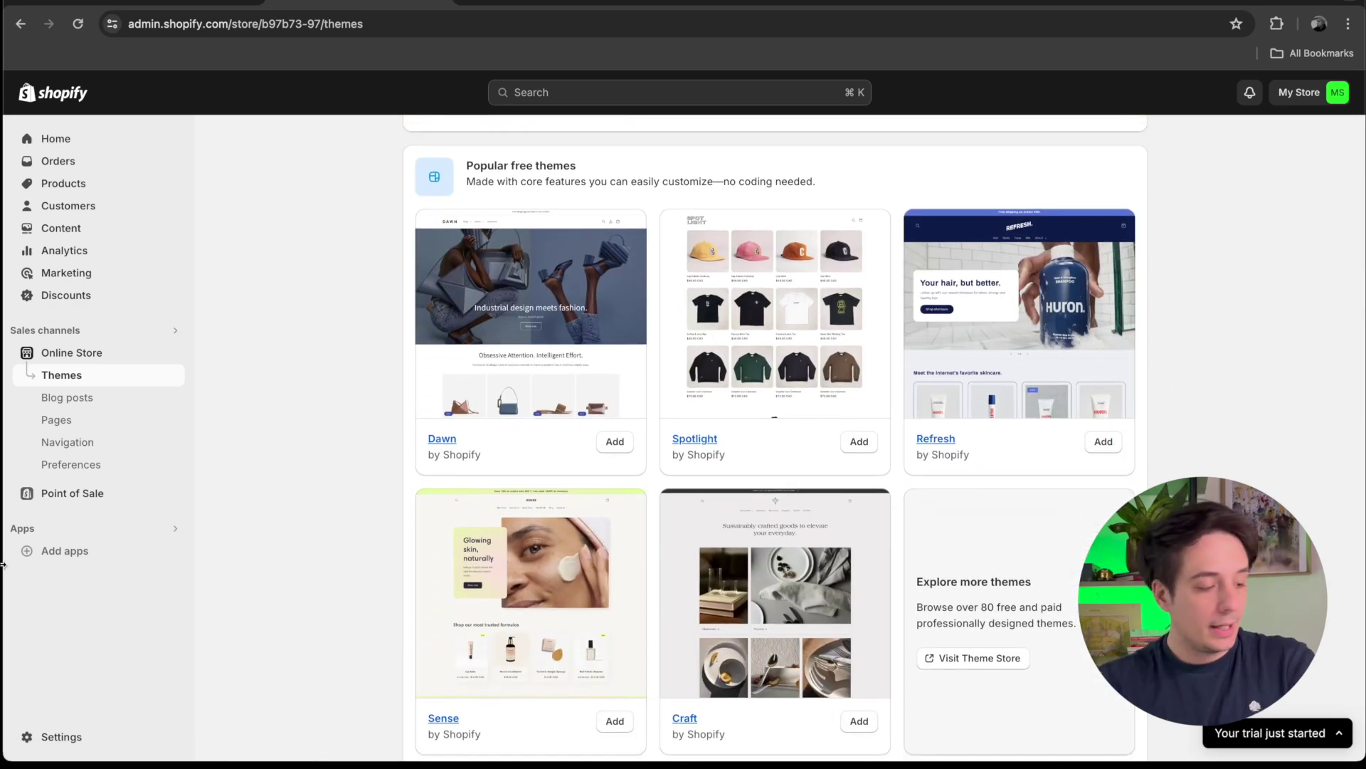
Go to Settings > Policies and fill the return and refund policy from a template
{"action": "left_click", "coordinate": [43, 735]}
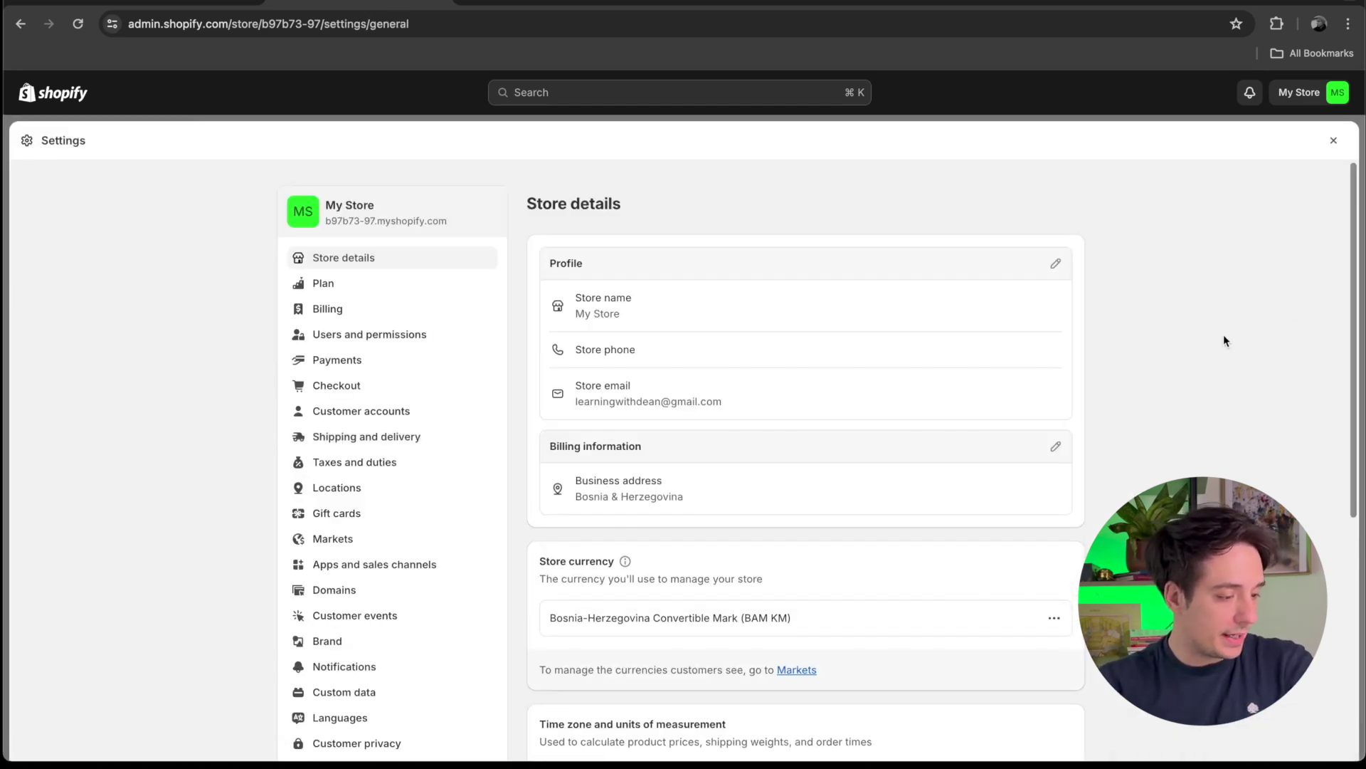
{"action": "scroll", "coordinate": [1354, 240], "scroll_direction": "down", "scroll_amount": 3}
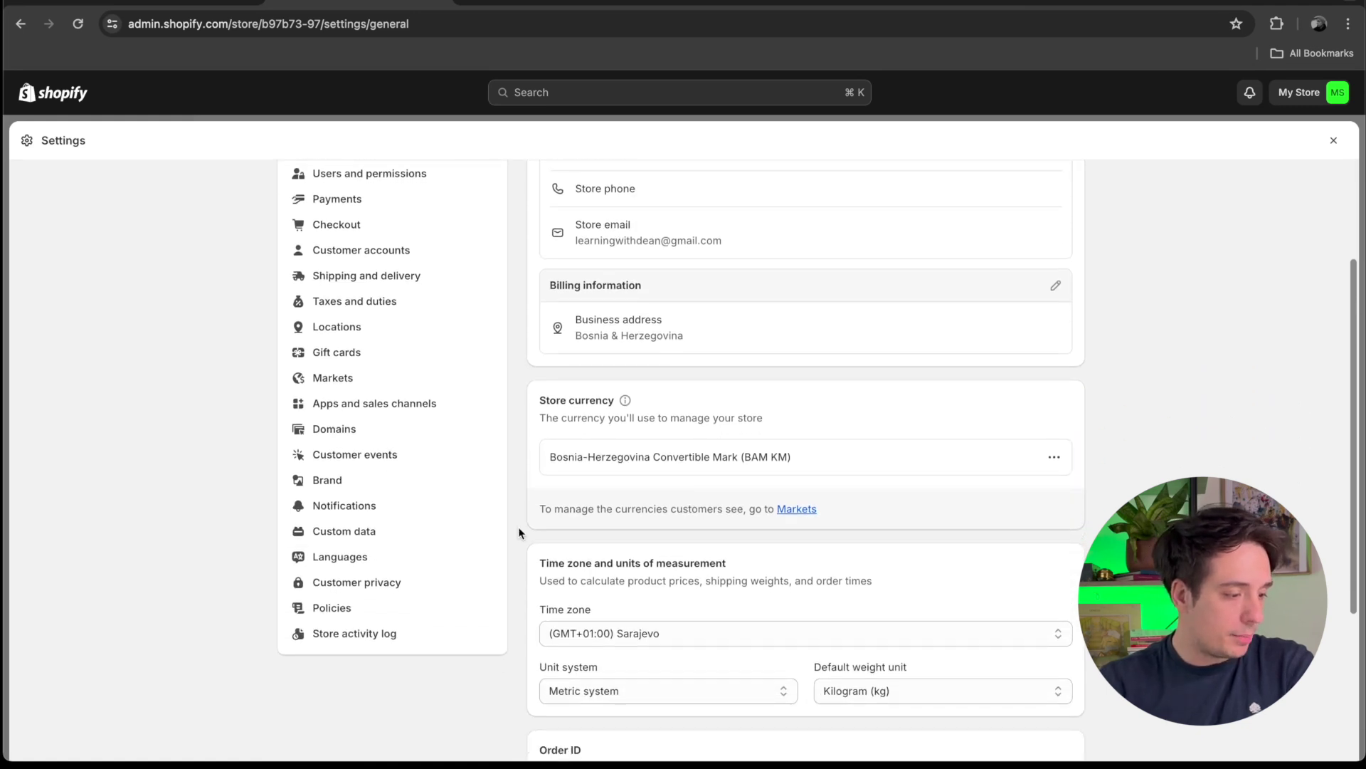
{"action": "left_click", "coordinate": [387, 615]}
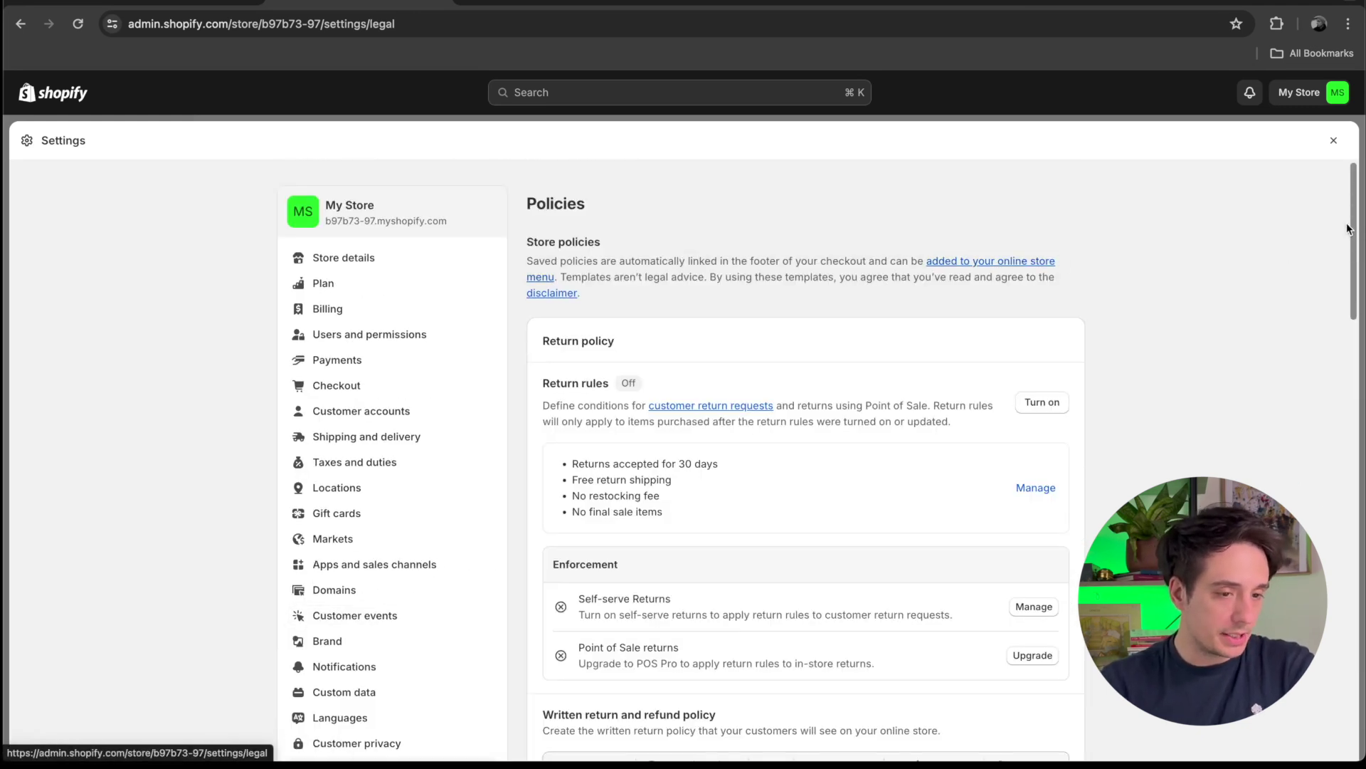
{"action": "scroll", "coordinate": [1354, 240], "scroll_direction": "down", "scroll_amount": 2}
{"action": "mouse_move", "coordinate": [1354, 240]}
{"action": "left_mouse_down"}
{"action": "mouse_move", "coordinate": [1314, 664]}
{"action": "mouse_move", "coordinate": [1310, 473]}
{"action": "mouse_move", "coordinate": [1351, 223]}
{"action": "mouse_move", "coordinate": [1351, 238]}
{"action": "left_mouse_up"}
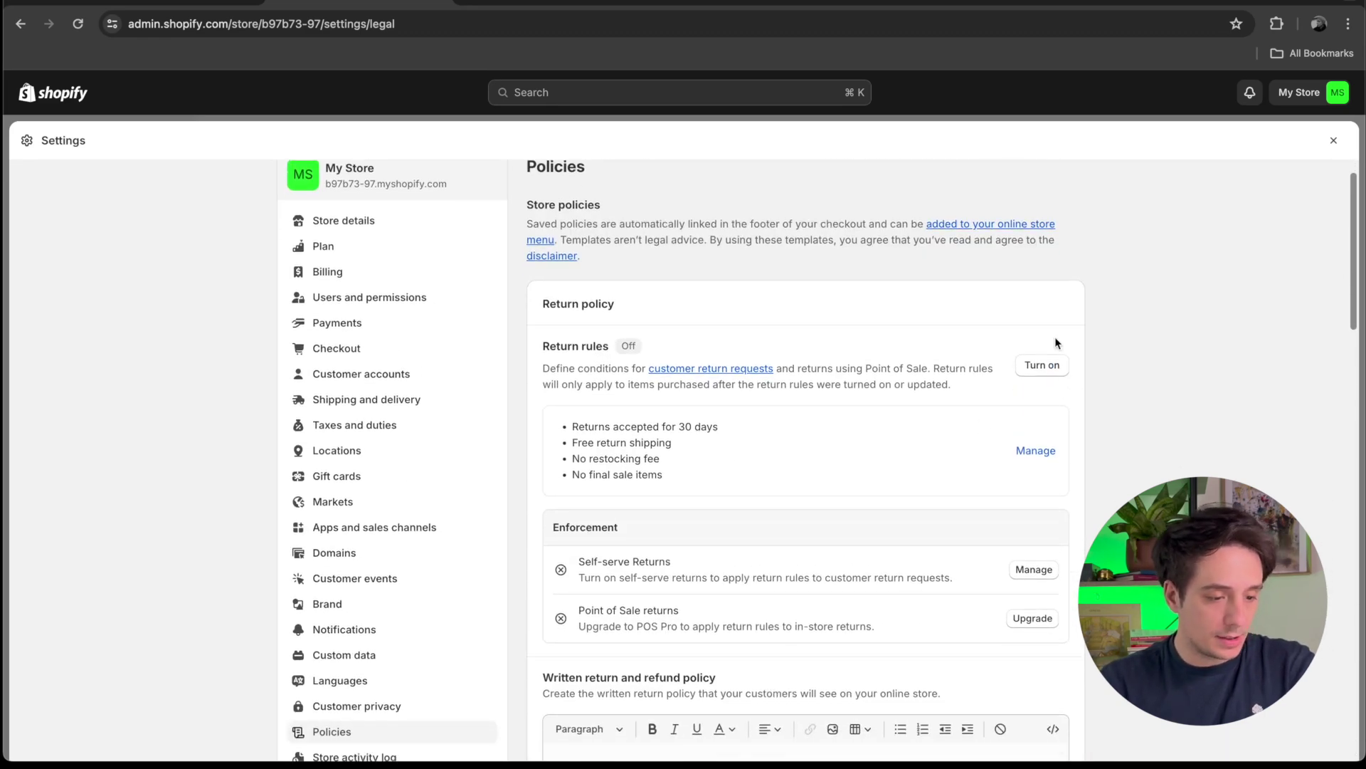
{"action": "left_click_drag", "start_coordinate": [1325, 296], "coordinate": [1325, 366]}
{"action": "left_click", "coordinate": [632, 545]}
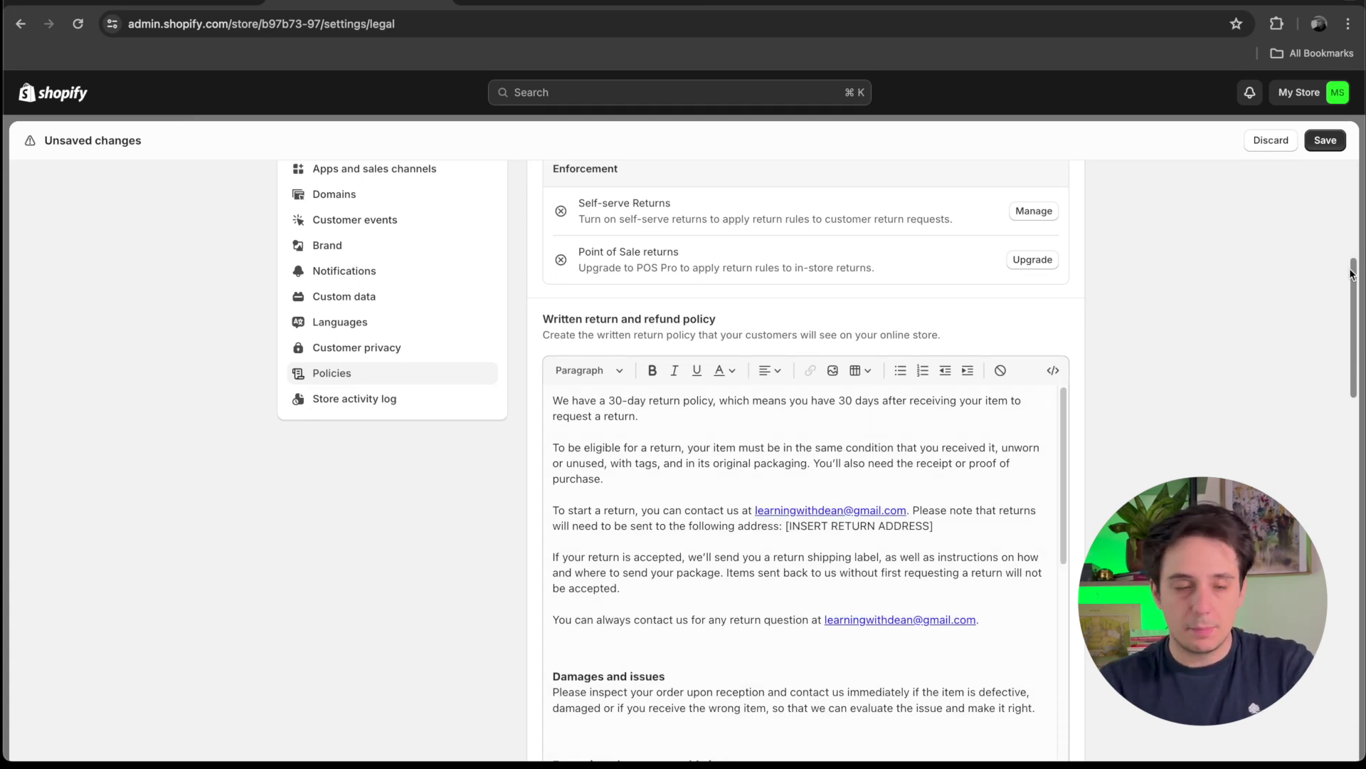
Fill the privacy policy from a template and save the policies
{"action": "left_click_drag", "start_coordinate": [1354, 263], "coordinate": [1347, 333]}
{"action": "scroll", "coordinate": [1348, 333], "scroll_direction": "down", "scroll_amount": 2}
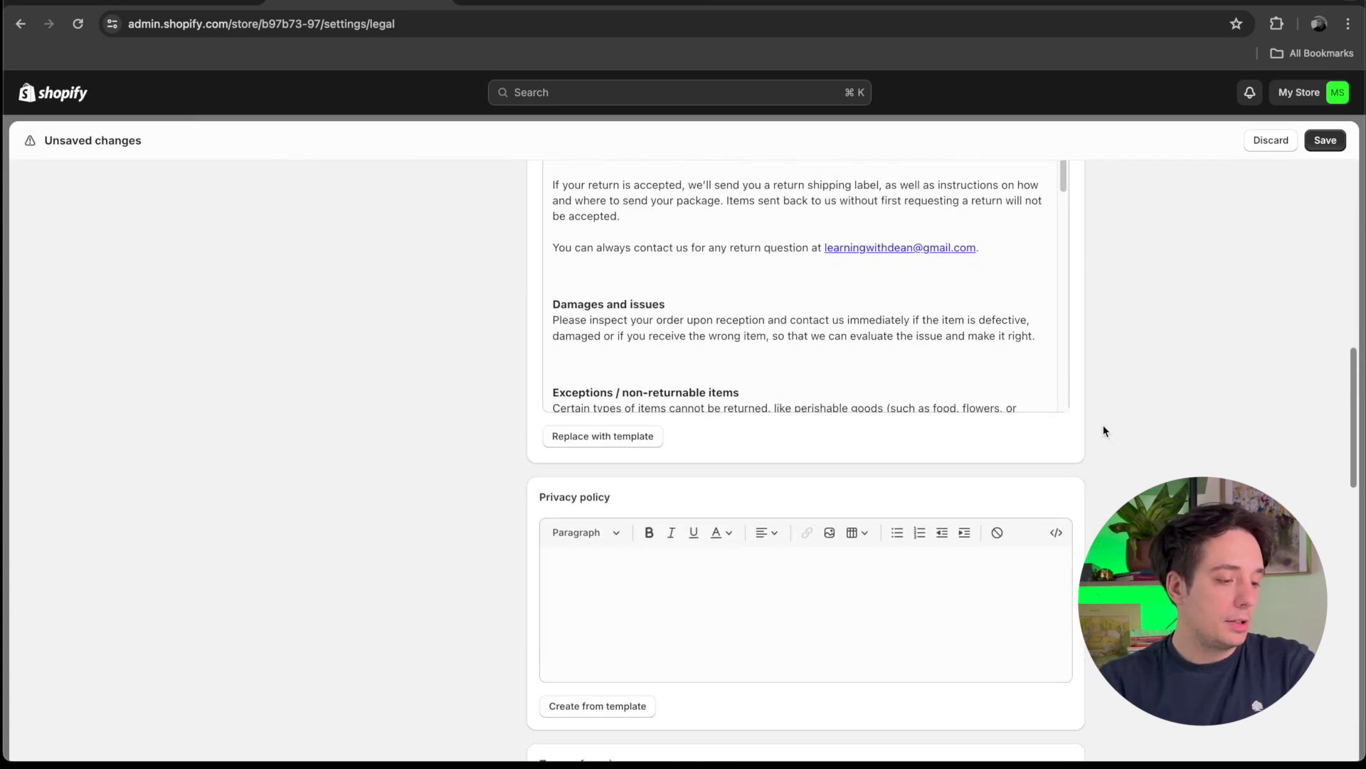
{"action": "left_click", "coordinate": [634, 711]}
{"action": "scroll", "coordinate": [1281, 413], "scroll_direction": "down", "scroll_amount": 6}
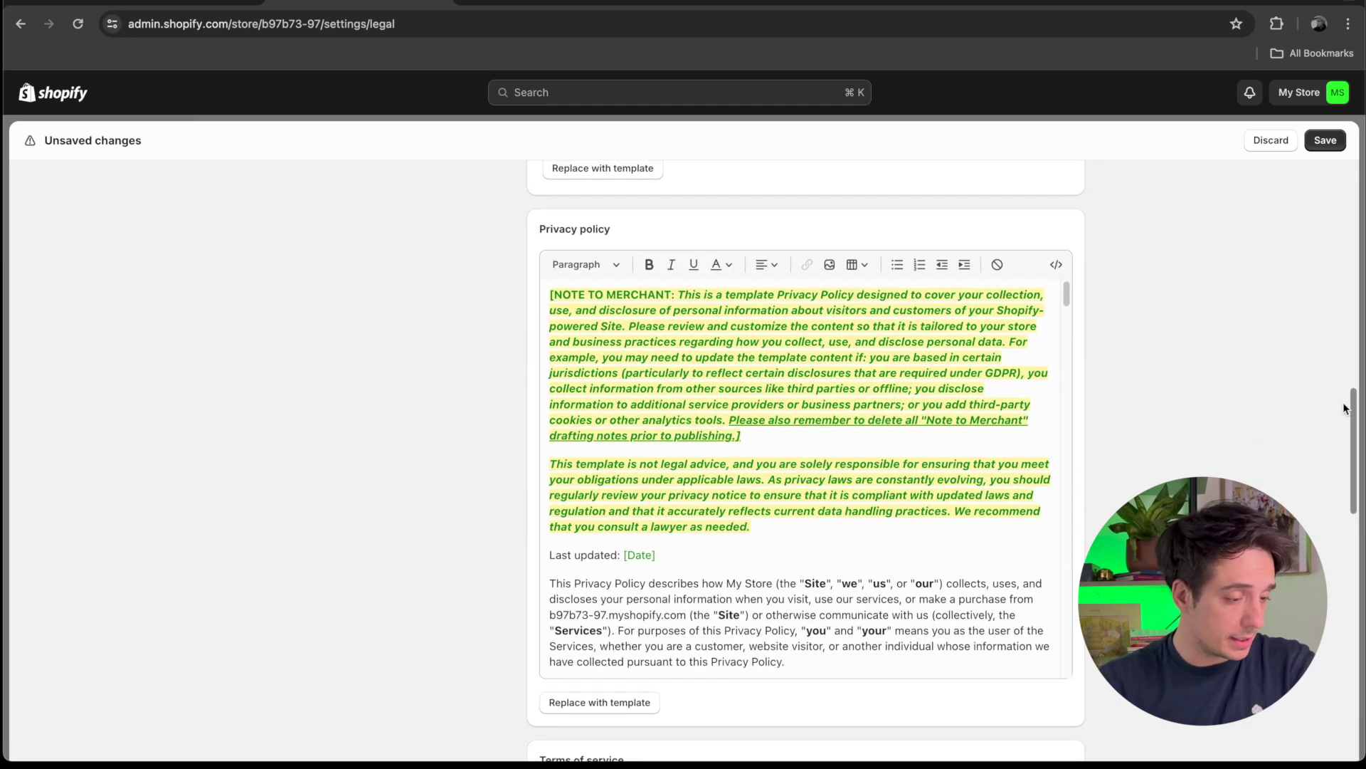
{"action": "scroll", "coordinate": [1337, 445], "scroll_direction": "down", "scroll_amount": 1}
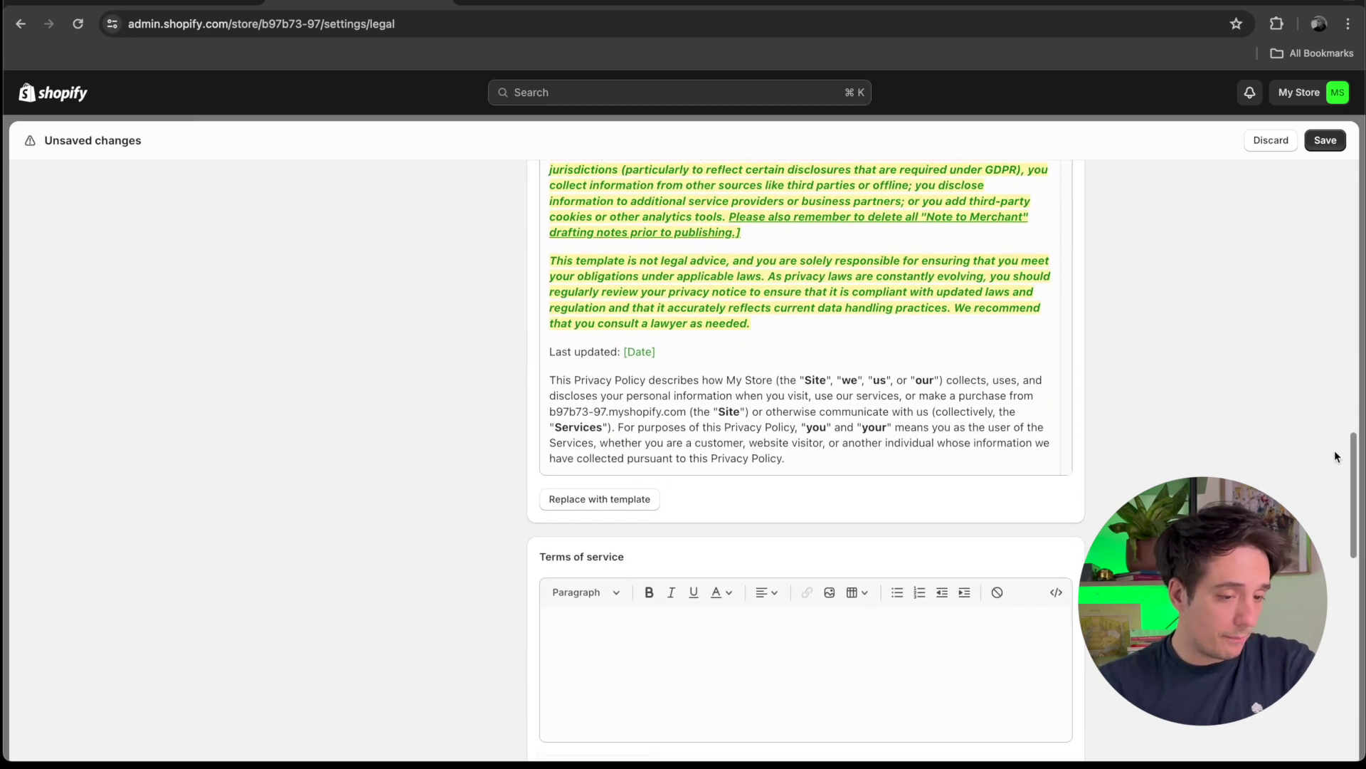
{"action": "left_click", "coordinate": [1325, 141]}
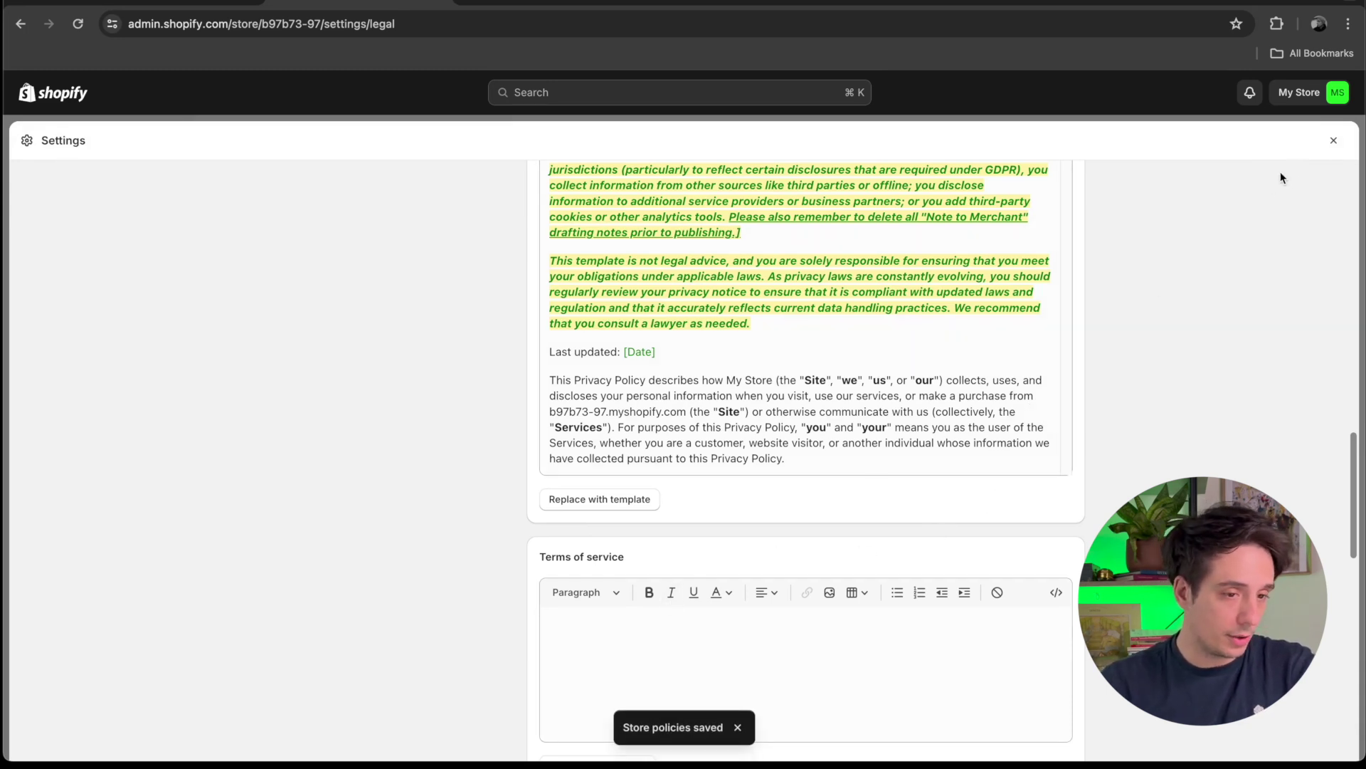
Reopen Settings to view the store's Domains, then switch to the GoDaddy .store tab
{"action": "left_click", "coordinate": [1334, 141]}
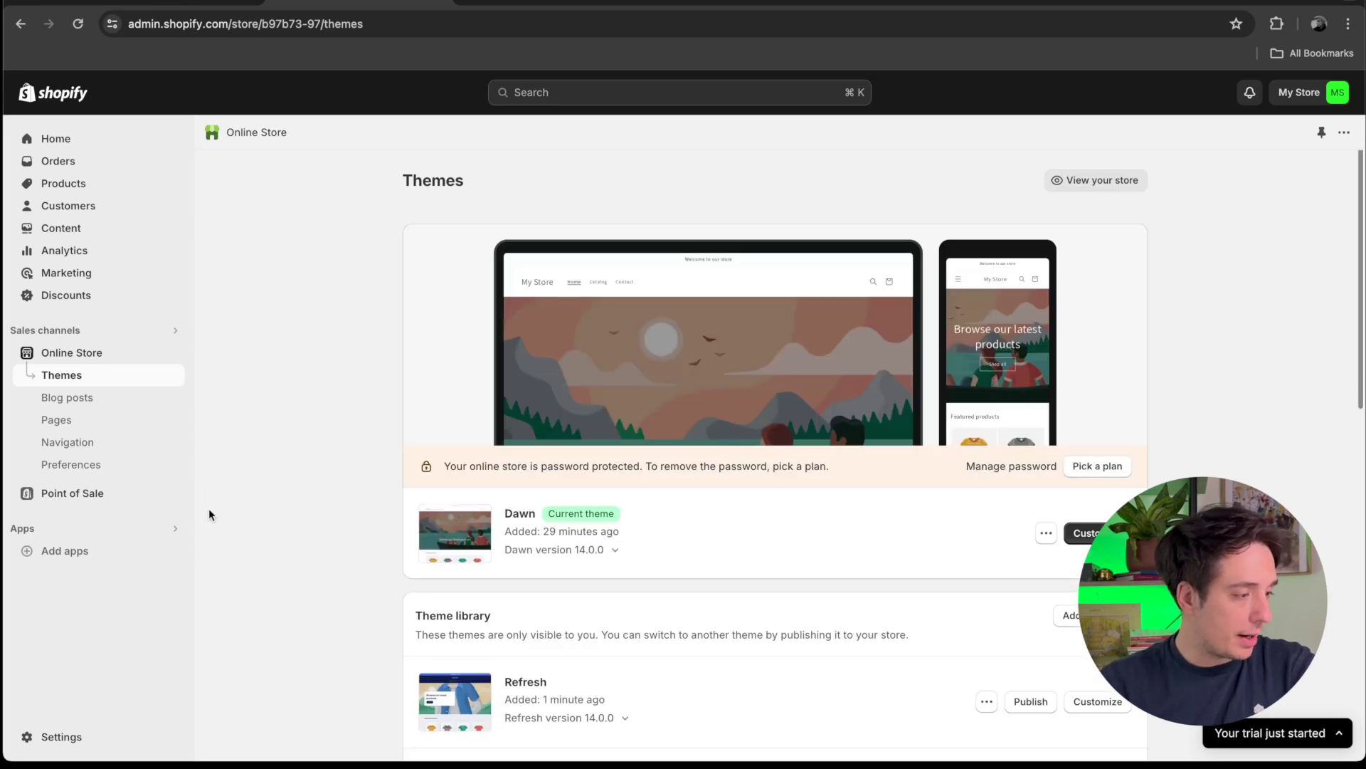
{"action": "left_click", "coordinate": [51, 737]}
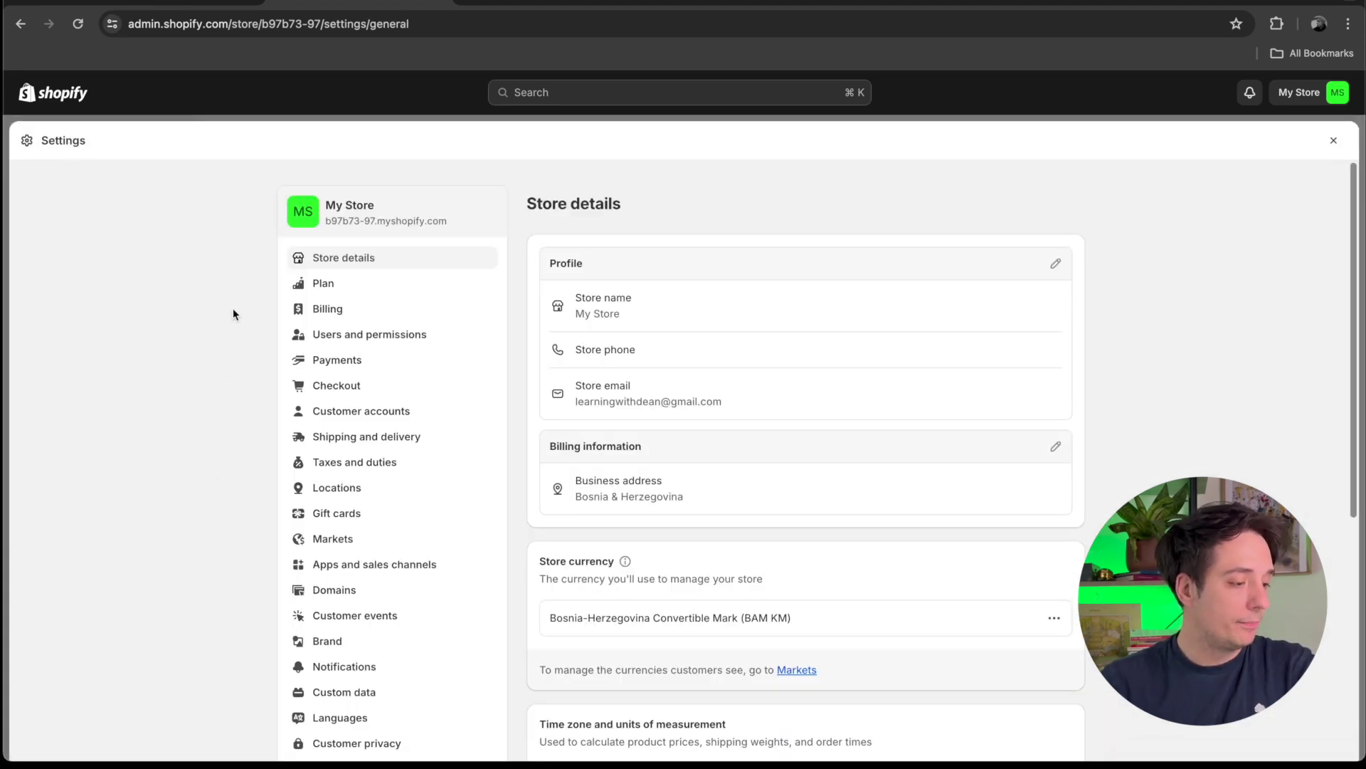
{"action": "left_click", "coordinate": [322, 590]}
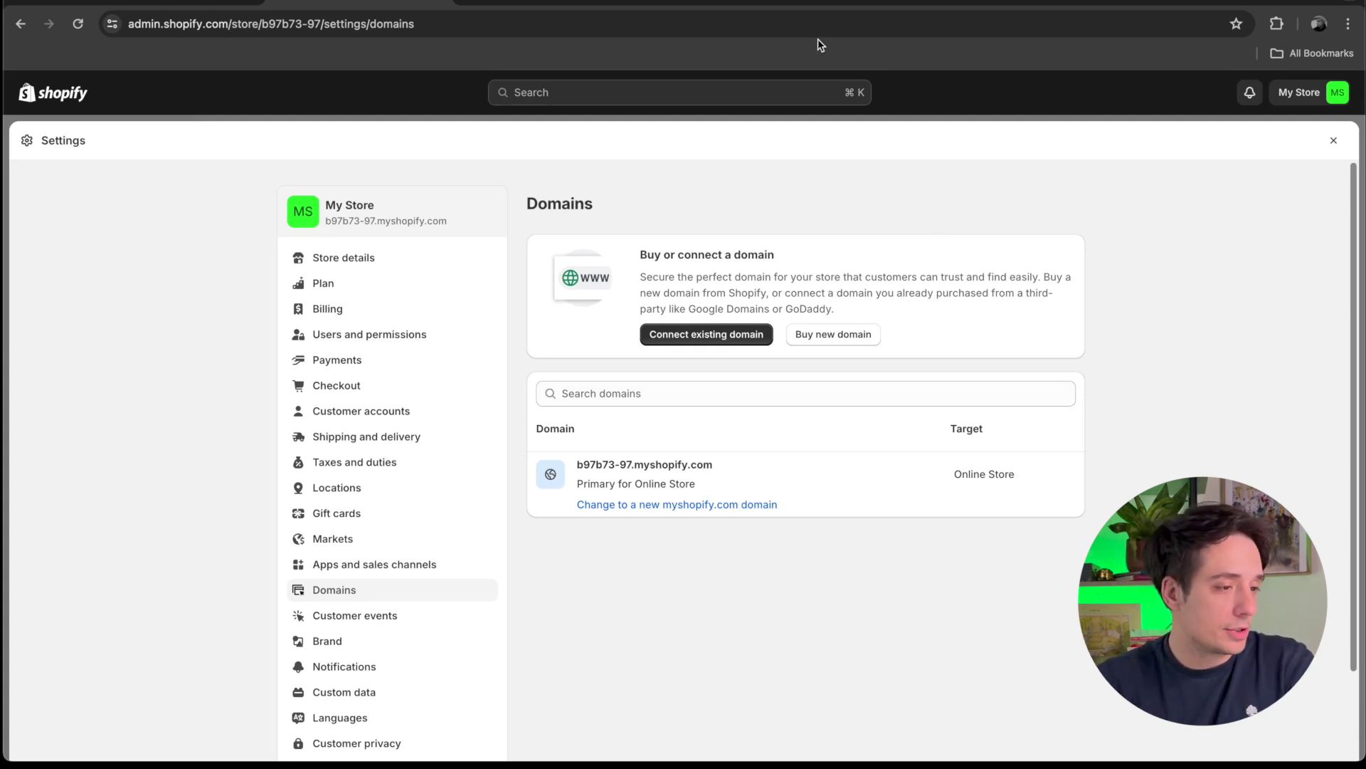
{"action": "left_click", "coordinate": [793, 4]}
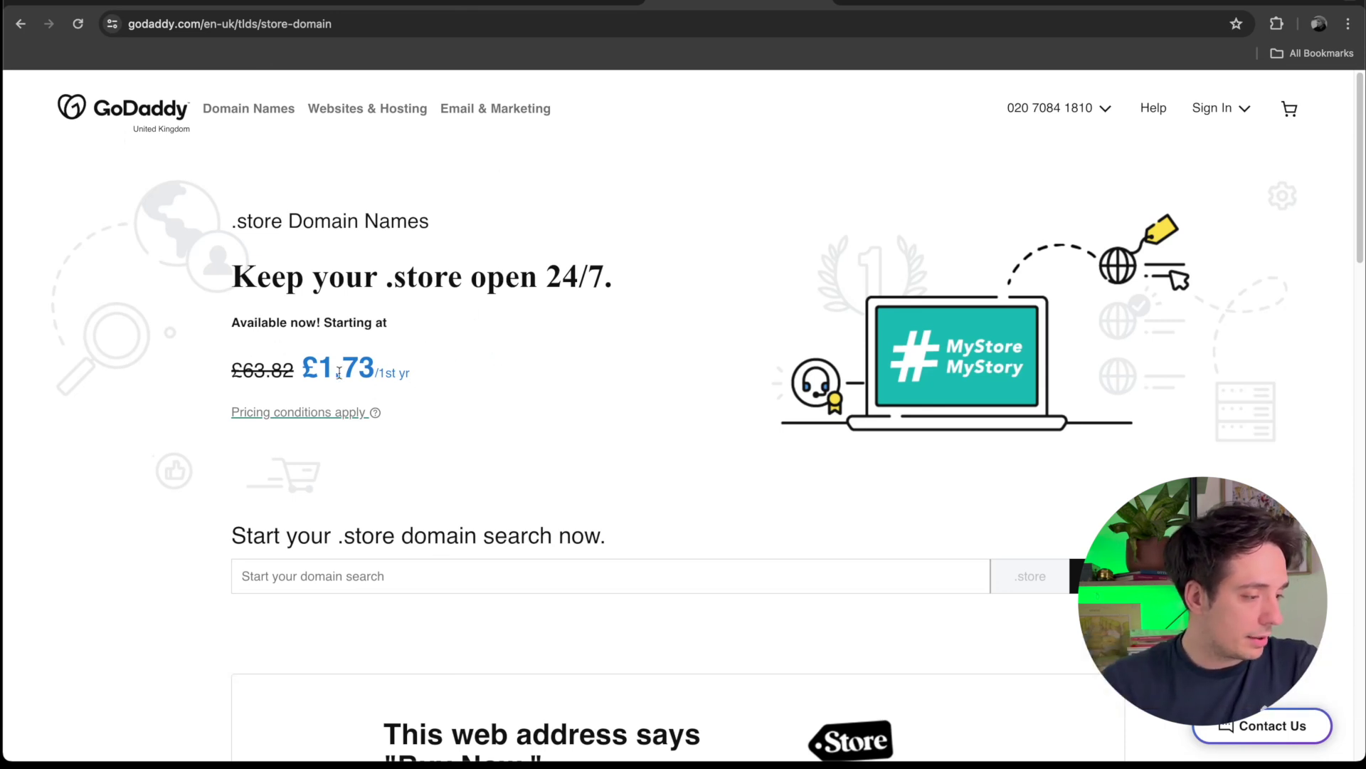
Check GoDaddy's £1.73 first-year .store domain offer, then return to Shopify's Domains settings
{"action": "left_click_drag", "start_coordinate": [315, 375], "coordinate": [437, 387]}
{"action": "left_click_drag", "start_coordinate": [1361, 221], "coordinate": [1360, 256]}
{"action": "left_click", "coordinate": [451, 424]}
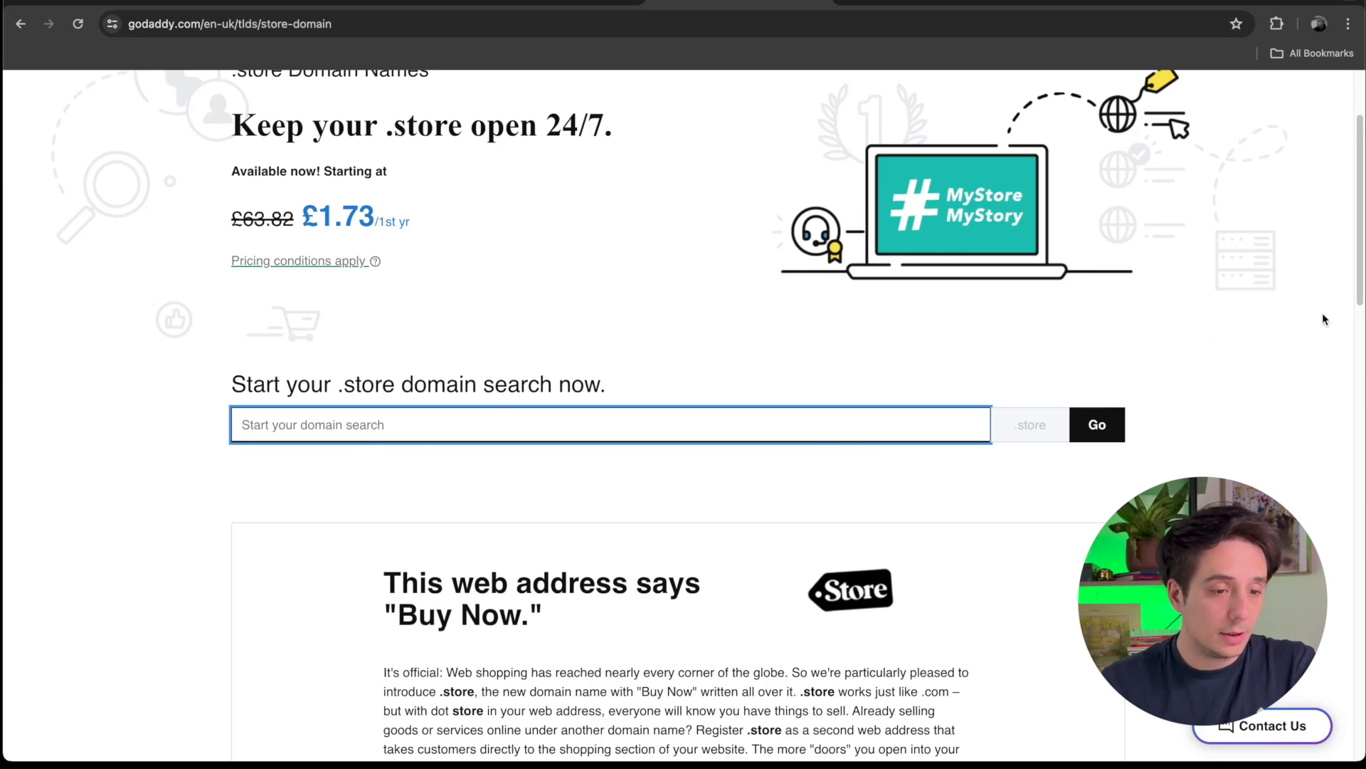
{"action": "left_click_drag", "start_coordinate": [1354, 157], "coordinate": [1361, 99]}
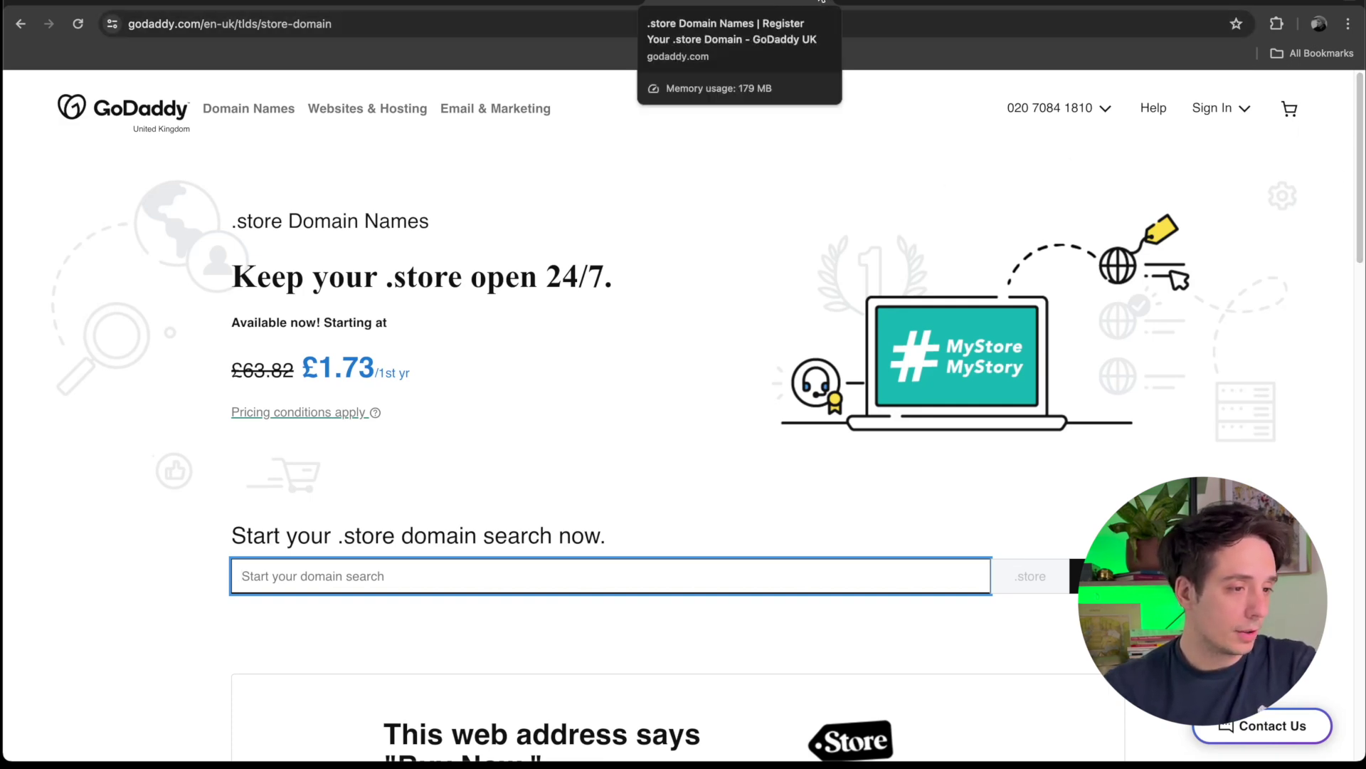
{"action": "left_click", "coordinate": [360, 4]}
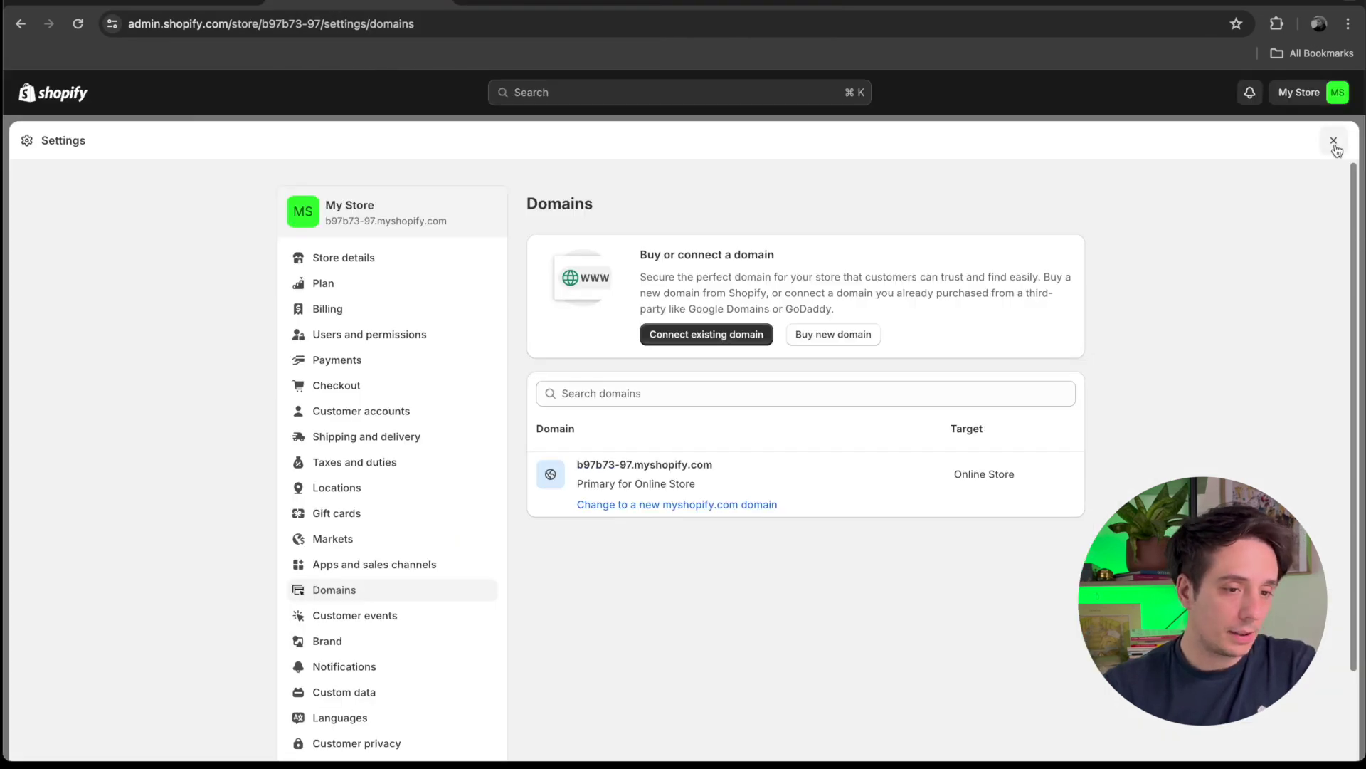
Close Settings and open the Refresh theme's home page in the theme editor
{"action": "left_click", "coordinate": [1334, 141]}
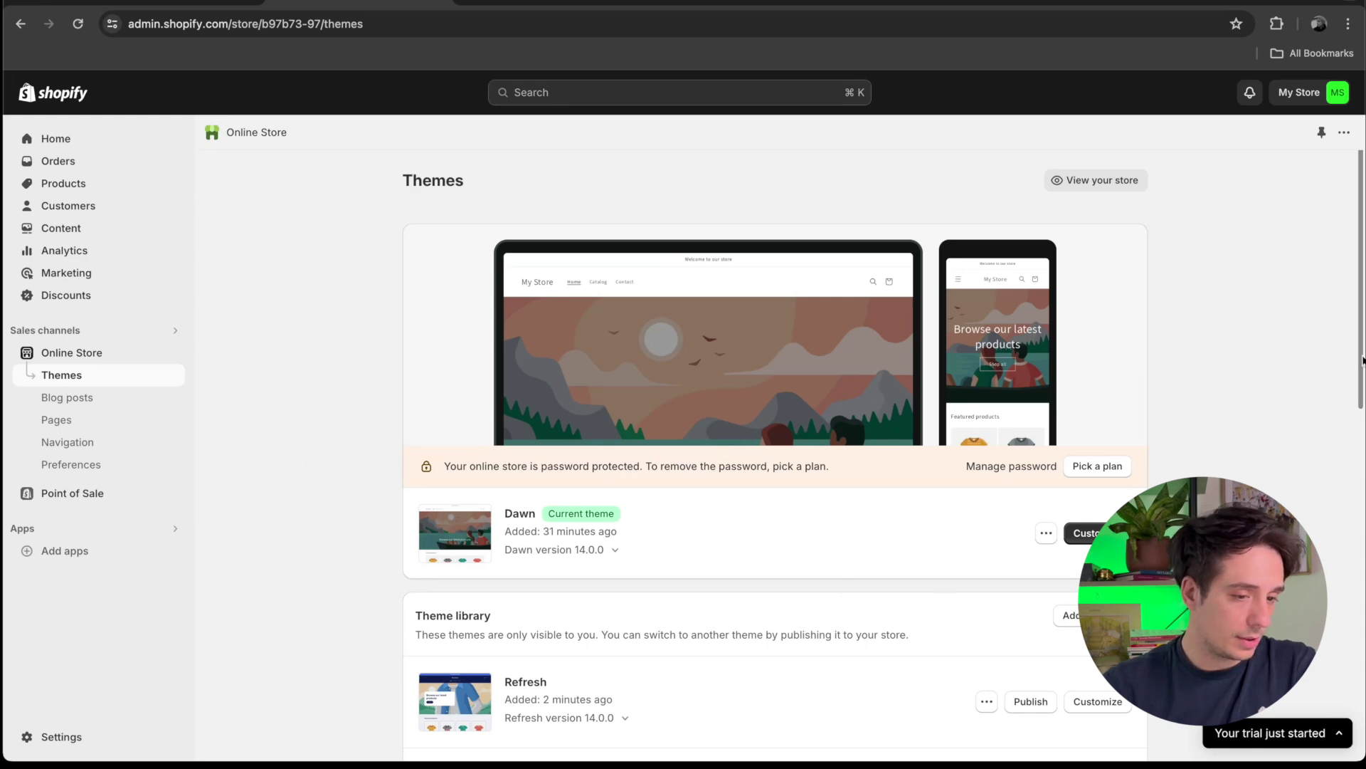
{"action": "left_click_drag", "start_coordinate": [1362, 359], "coordinate": [1357, 454]}
{"action": "left_click", "coordinate": [1094, 498]}
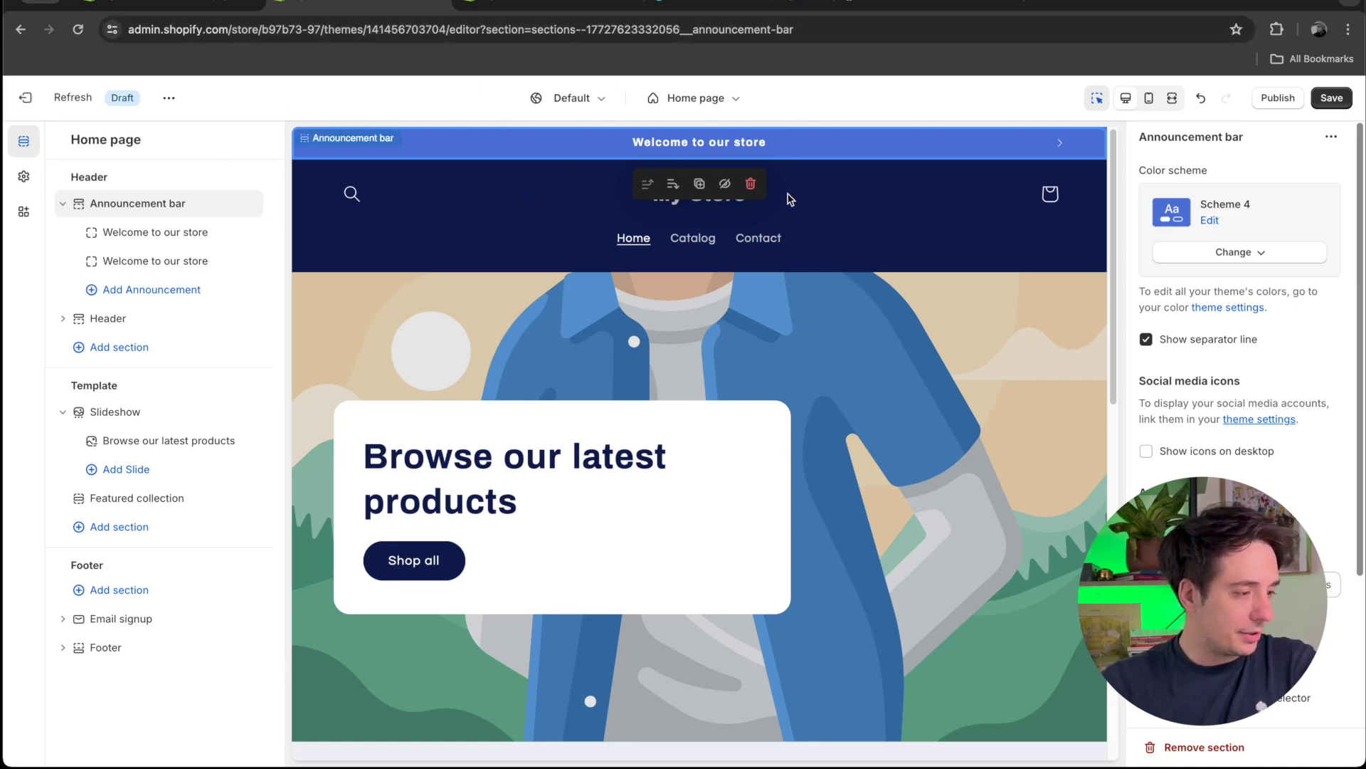
Change the first announcement's text to 'FREE SHIPPING AND DEALS TILL MIDNIGHT!!!'
{"action": "left_click", "coordinate": [211, 241]}
{"action": "left_click", "coordinate": [1267, 192]}
{"action": "double_click", "coordinate": [1260, 194]}
{"action": "left_click", "coordinate": [1259, 194]}
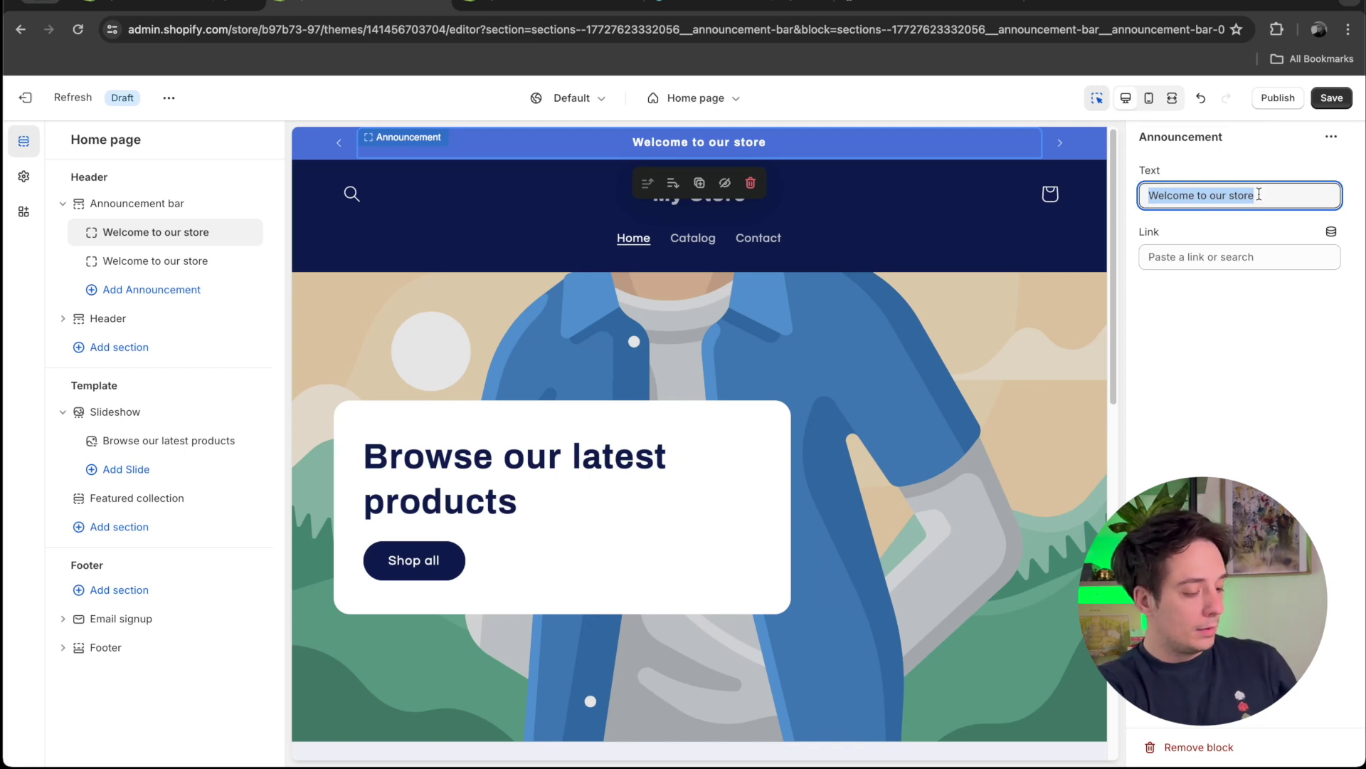
{"action": "type", "text": "FRE"}
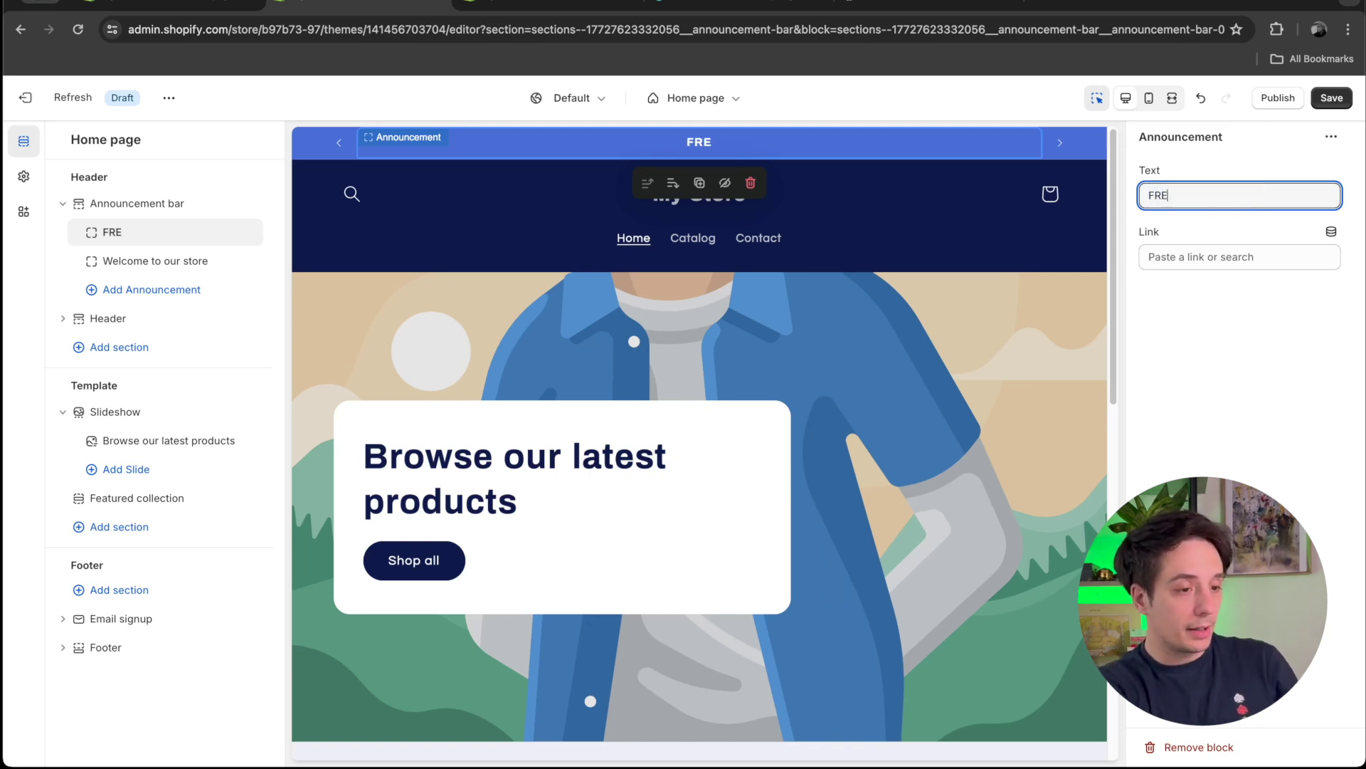
{"action": "type", "text": "E SHIPPING"}
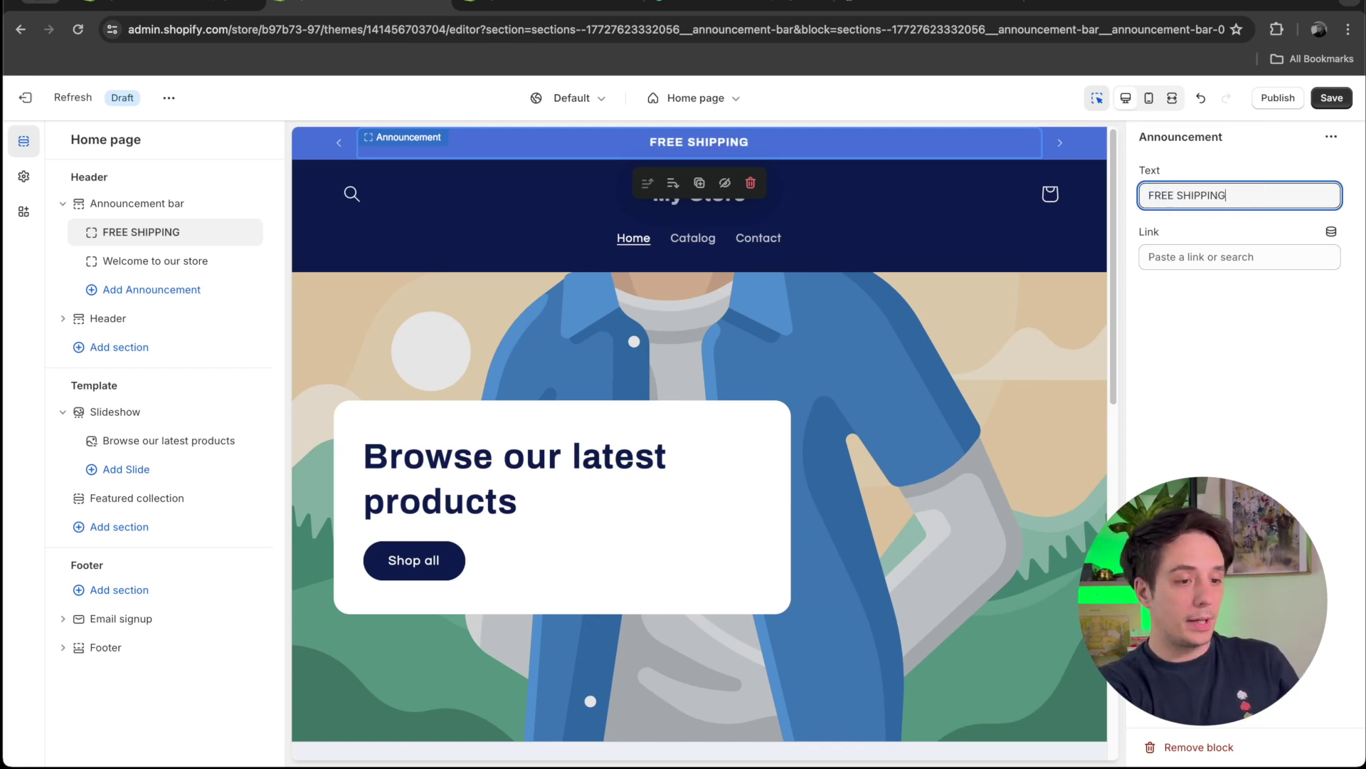
{"action": "type", "text": " AND DEALS TILL MIDNIGHT!!!"}
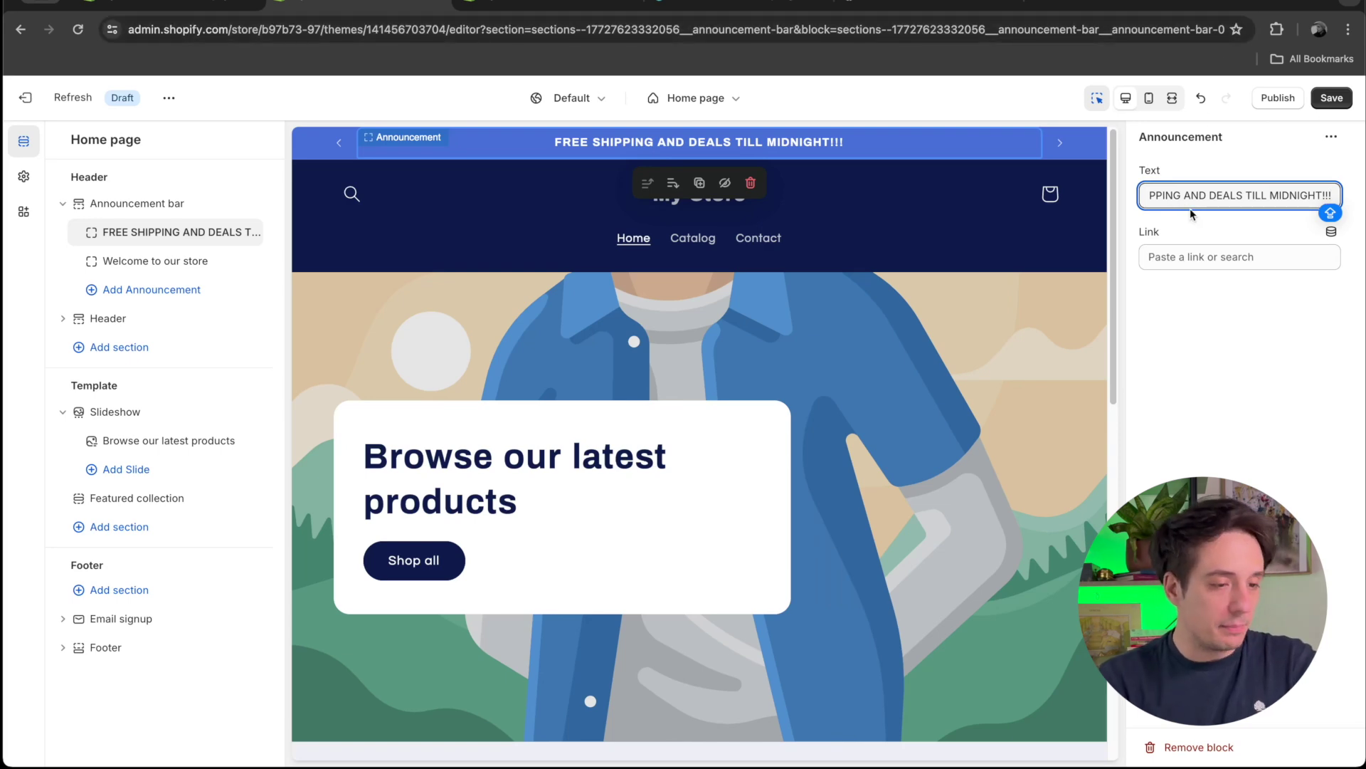
Link the announcement to the All products collection and preview that page
{"action": "left_click", "coordinate": [1239, 329]}
{"action": "left_click", "coordinate": [1246, 257]}
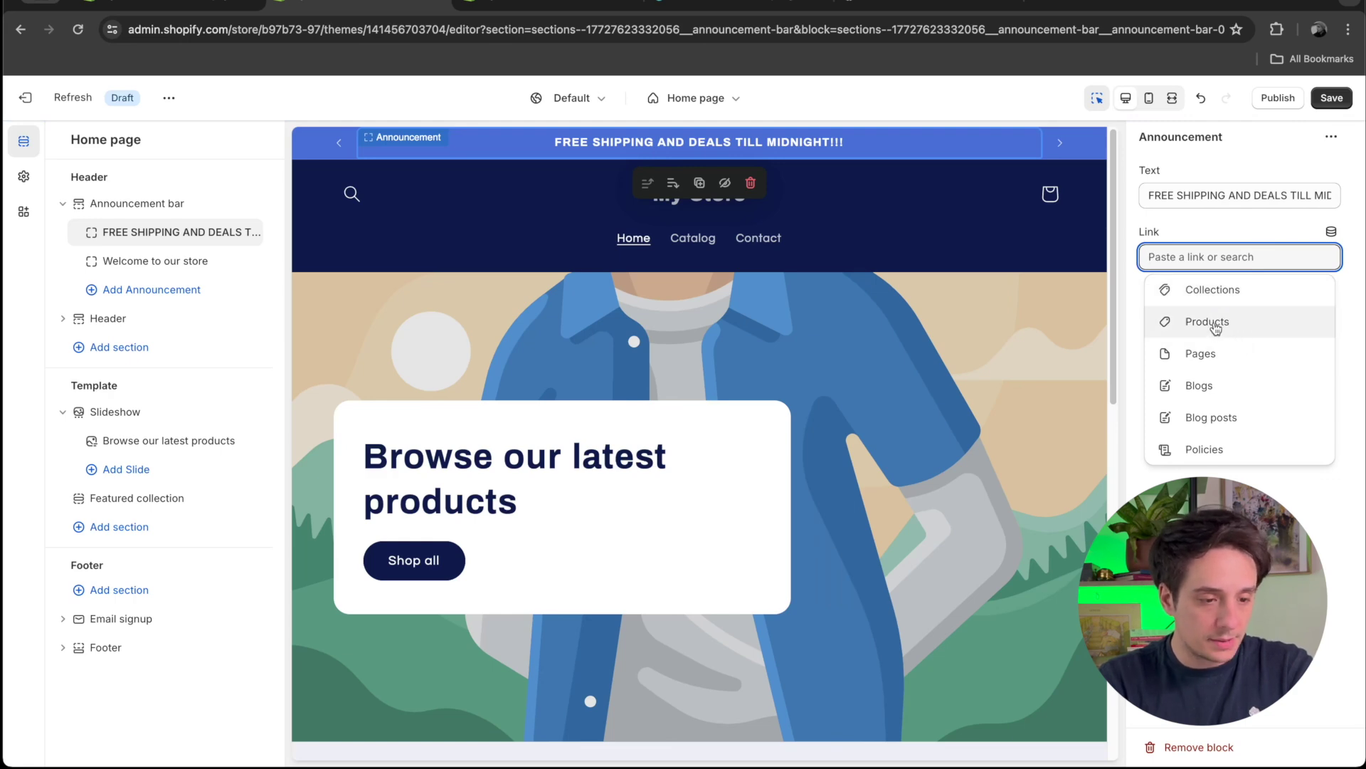
{"action": "left_click", "coordinate": [1218, 323]}
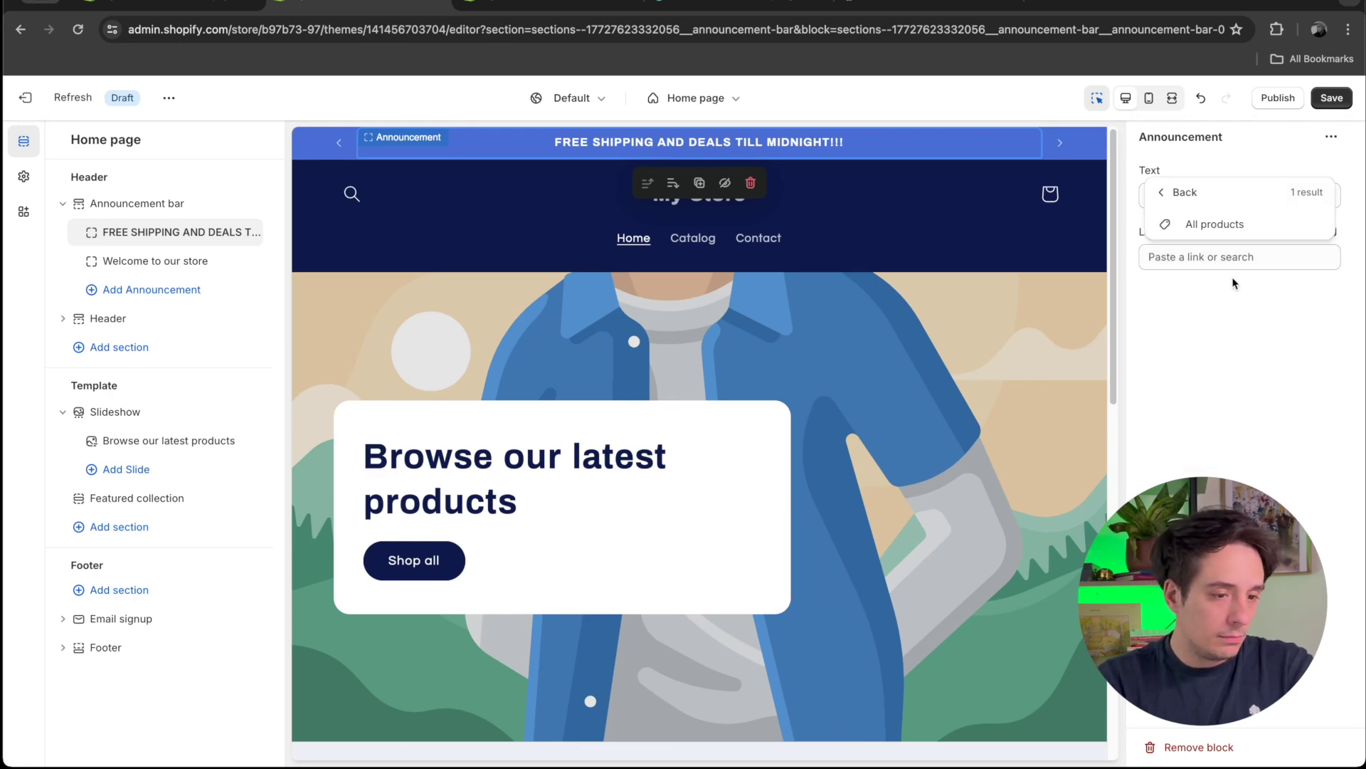
{"action": "left_click", "coordinate": [1192, 223]}
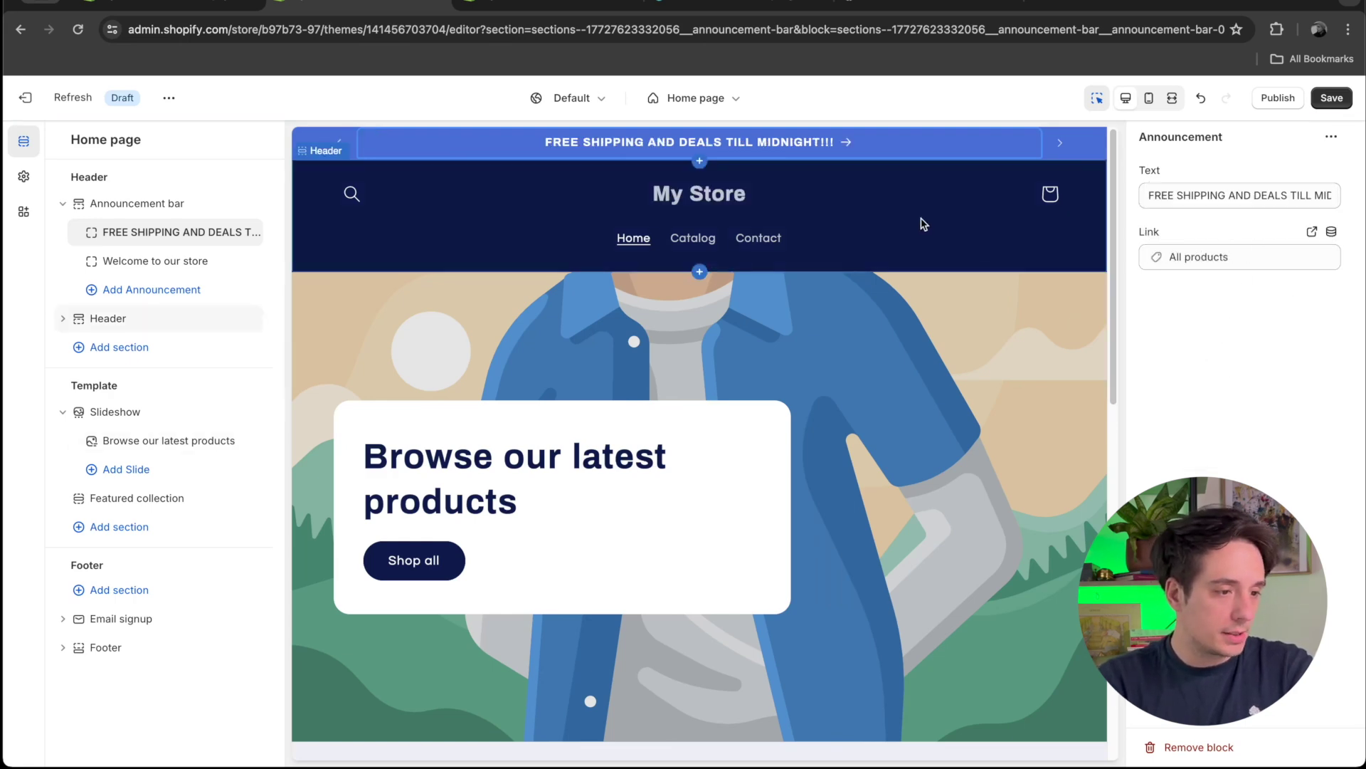
{"action": "left_click", "coordinate": [849, 152]}
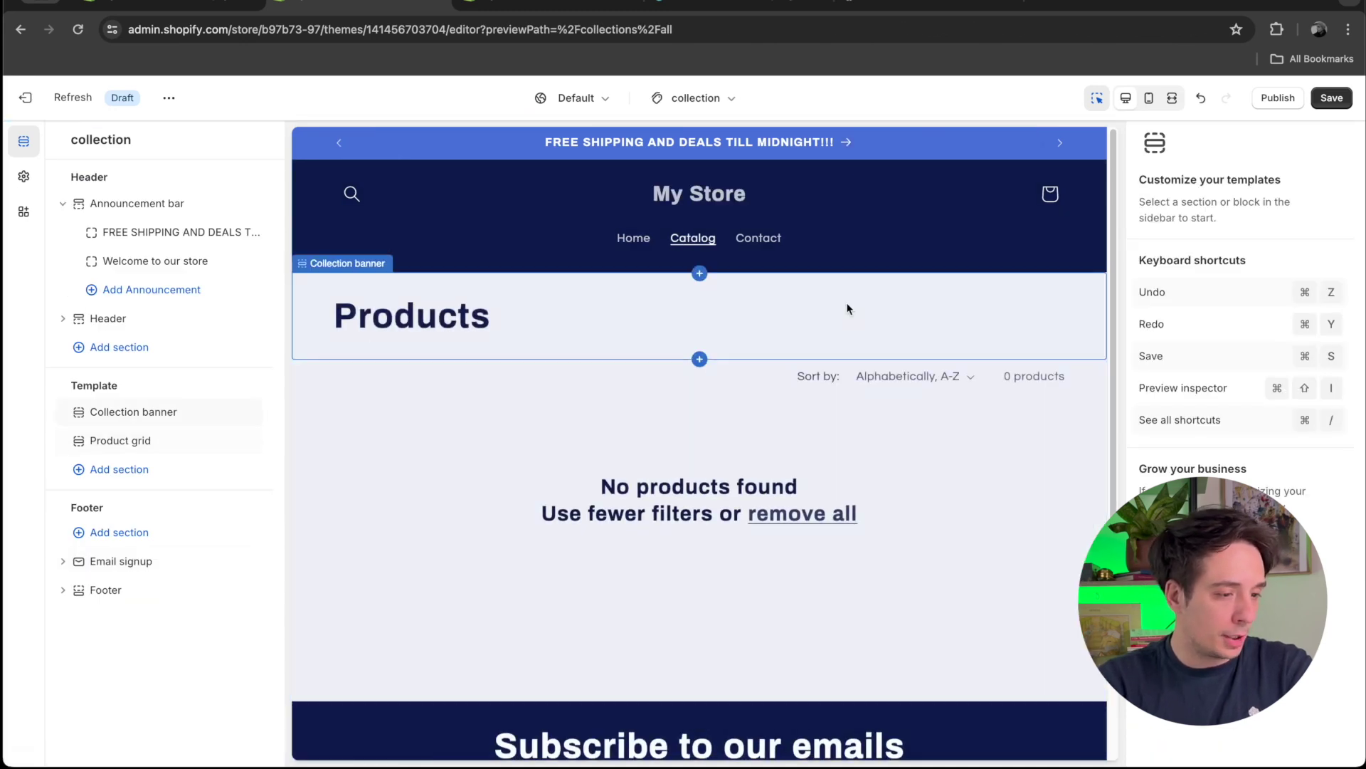
{"action": "left_click", "coordinate": [343, 145]}
{"action": "left_click", "coordinate": [359, 137]}
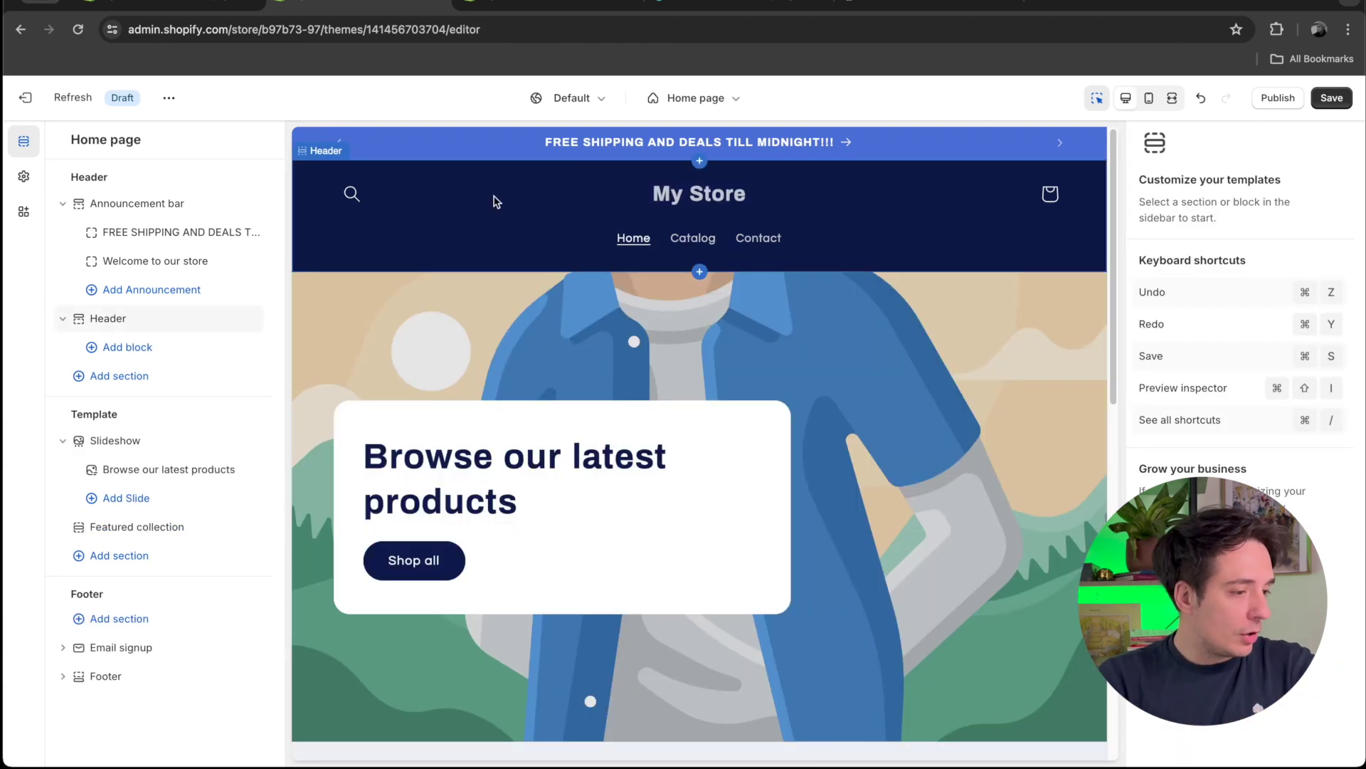
{"action": "left_click", "coordinate": [497, 198]}
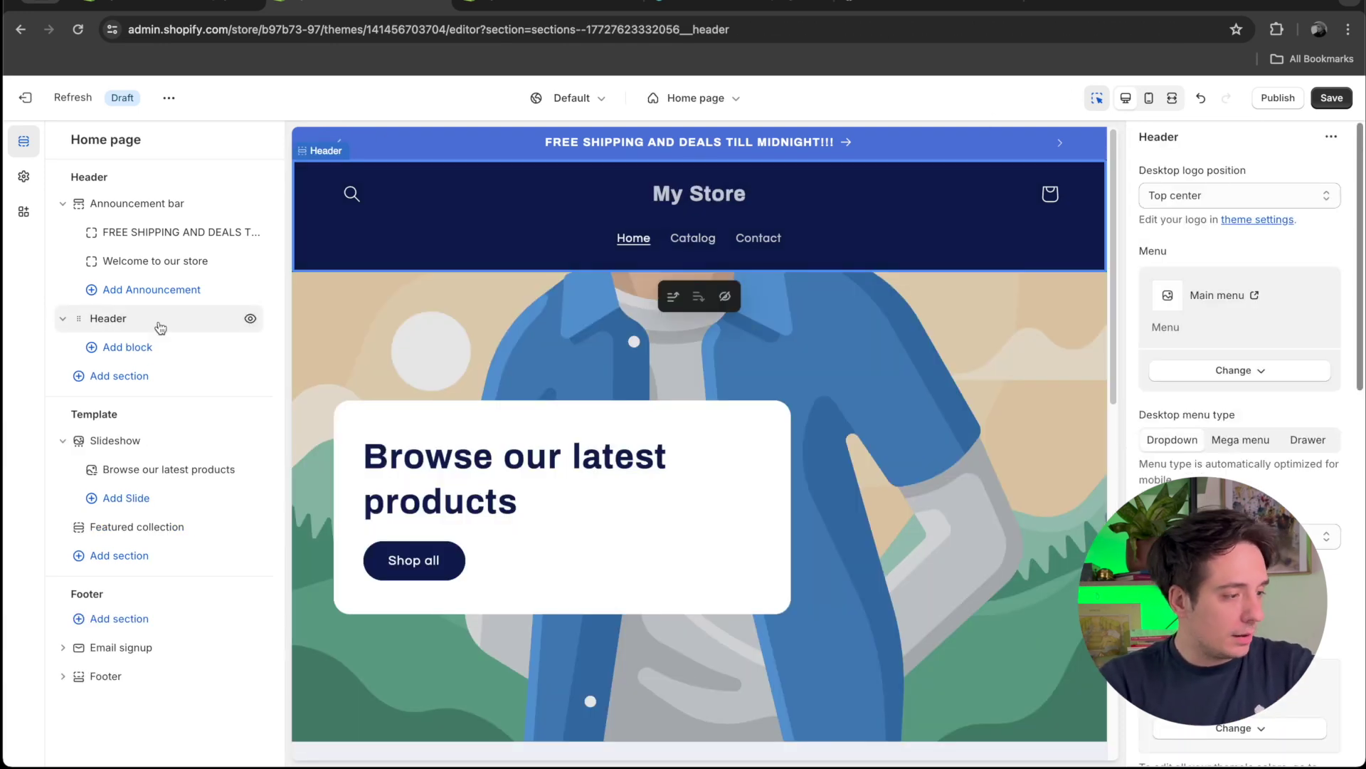
{"action": "left_click", "coordinate": [1287, 197]}
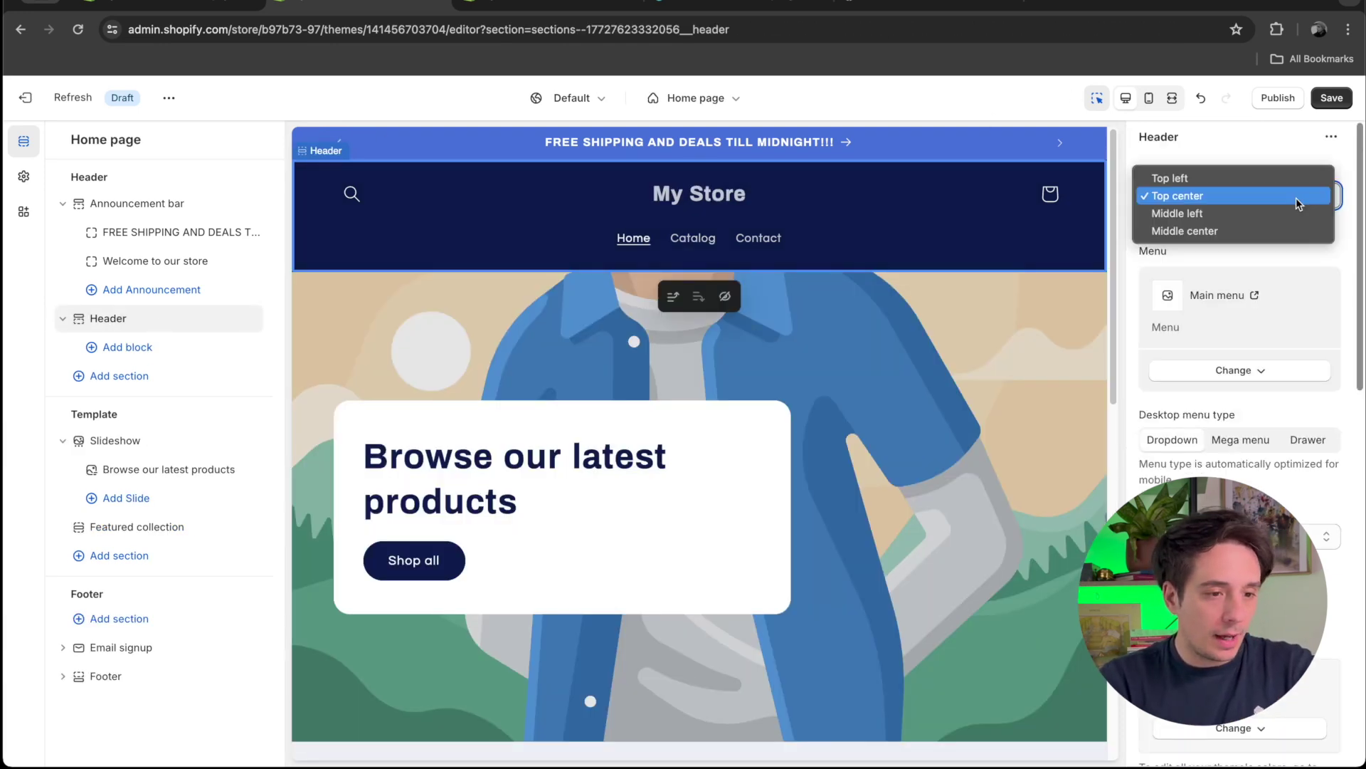
{"action": "left_click", "coordinate": [1295, 211]}
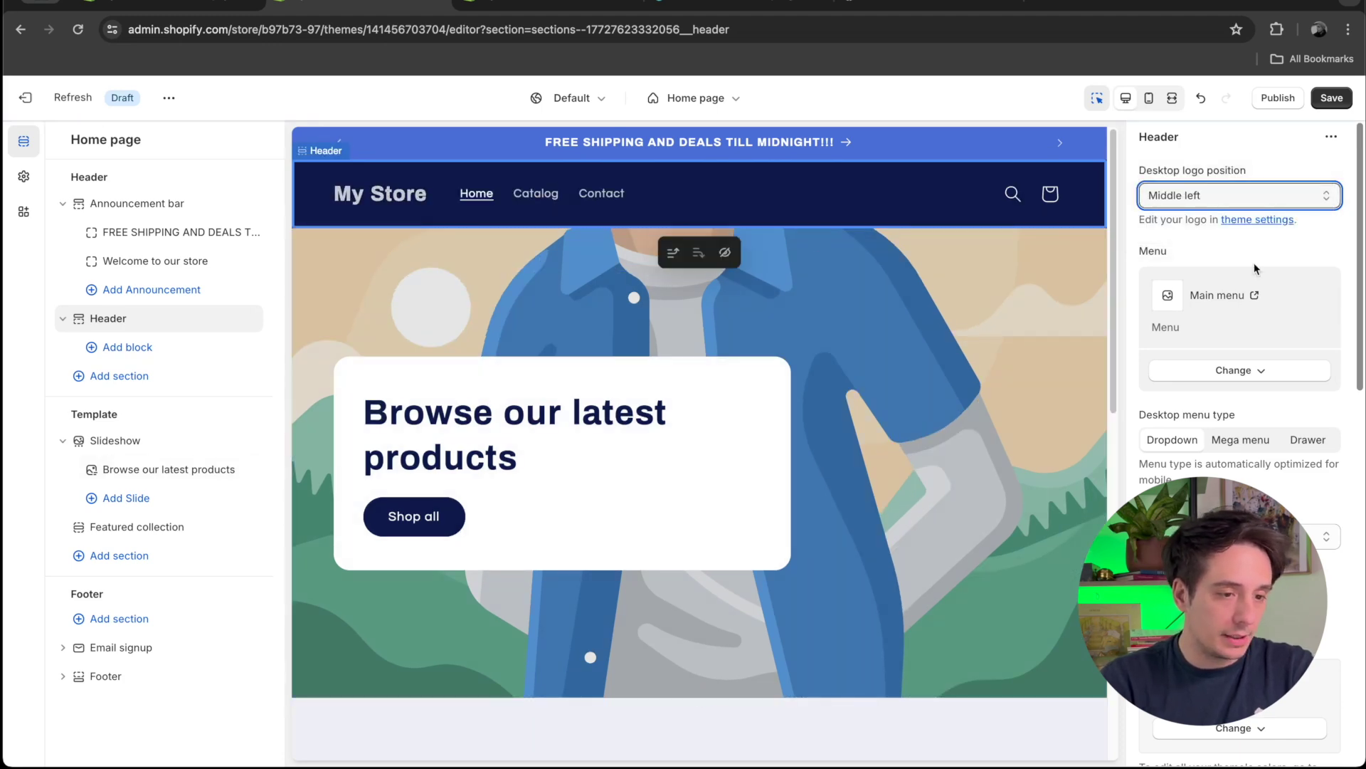
{"action": "left_click", "coordinate": [1246, 221]}
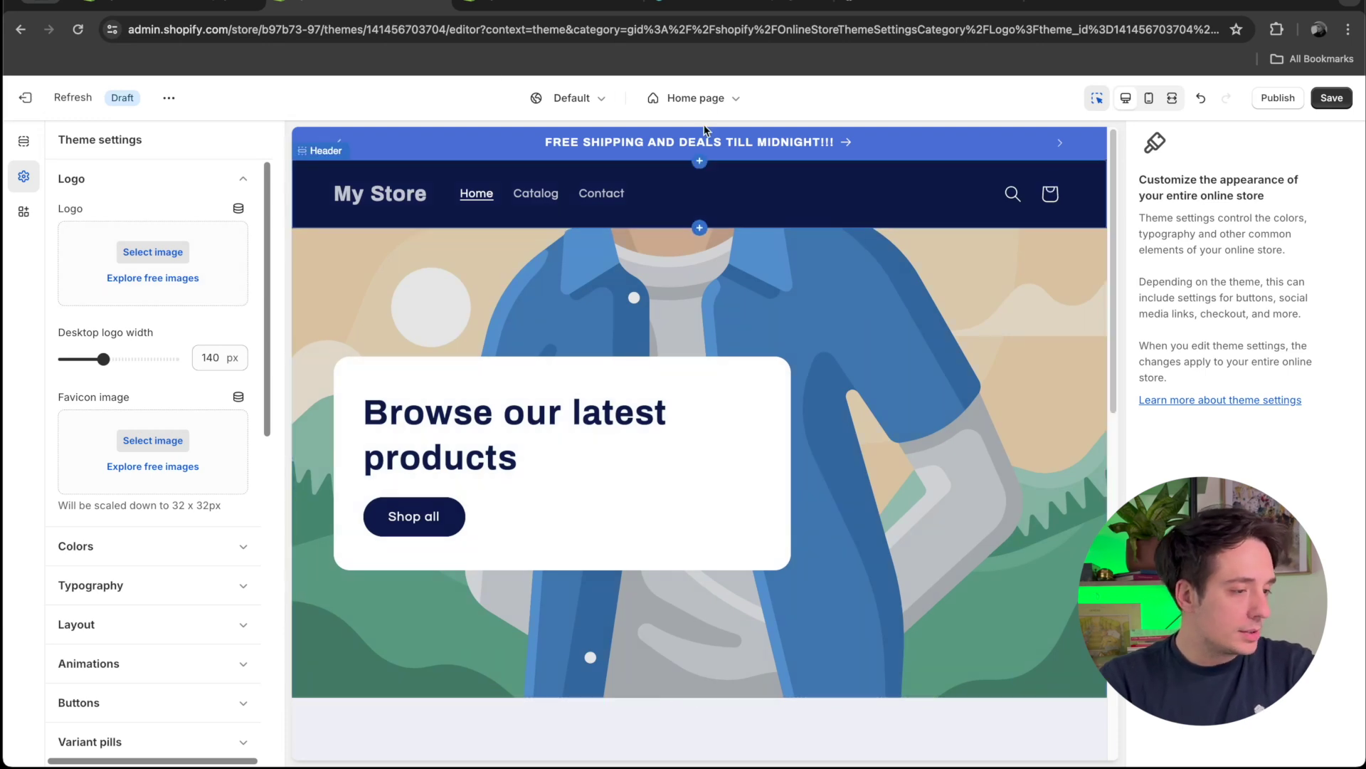
{"action": "left_click", "coordinate": [18, 29]}
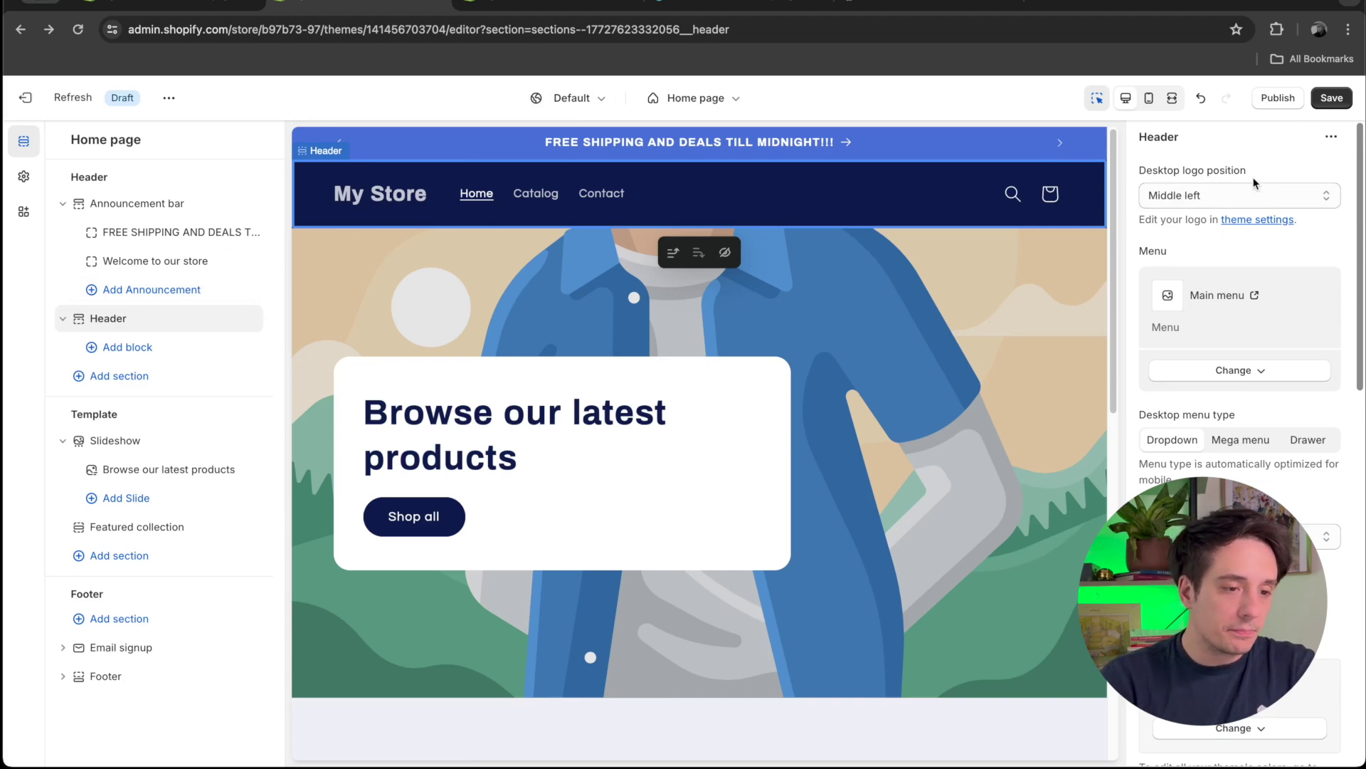
{"action": "left_click", "coordinate": [1242, 197]}
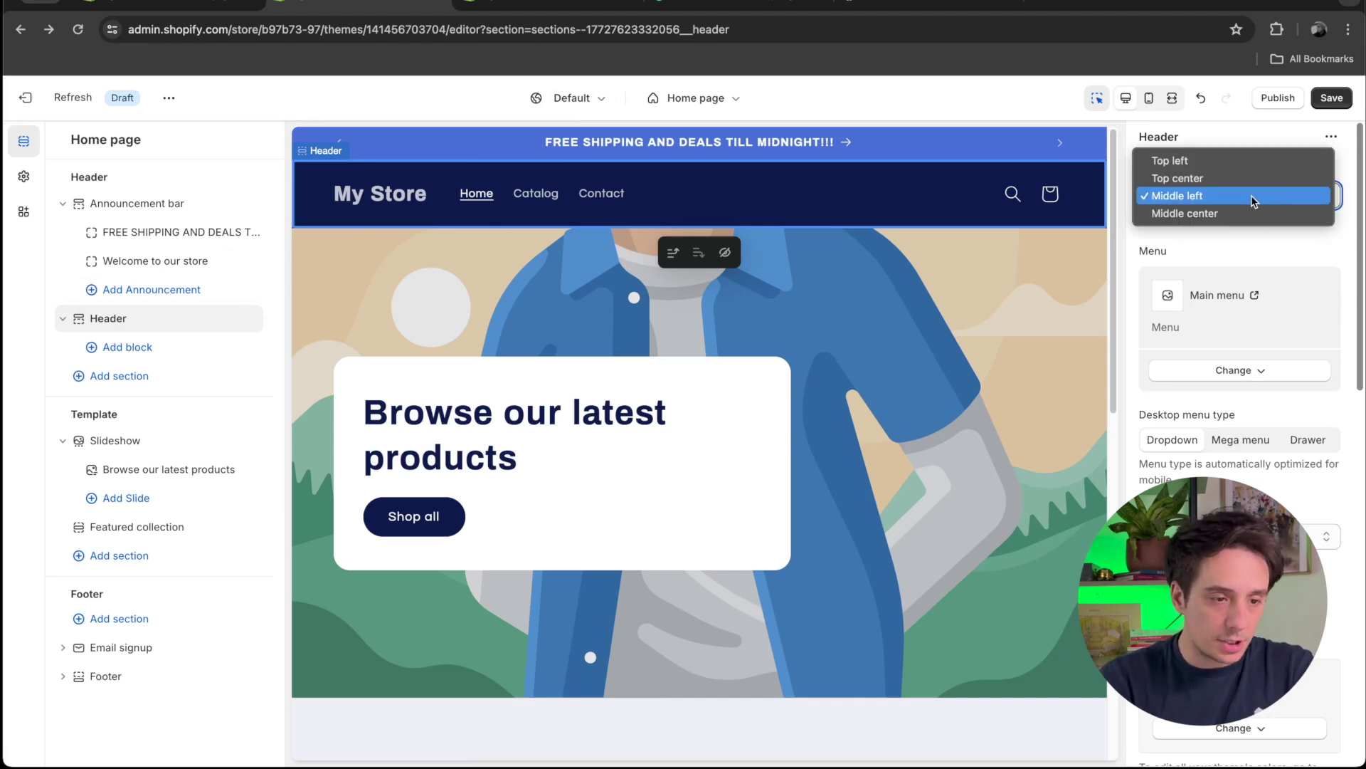
{"action": "left_click", "coordinate": [1251, 195]}
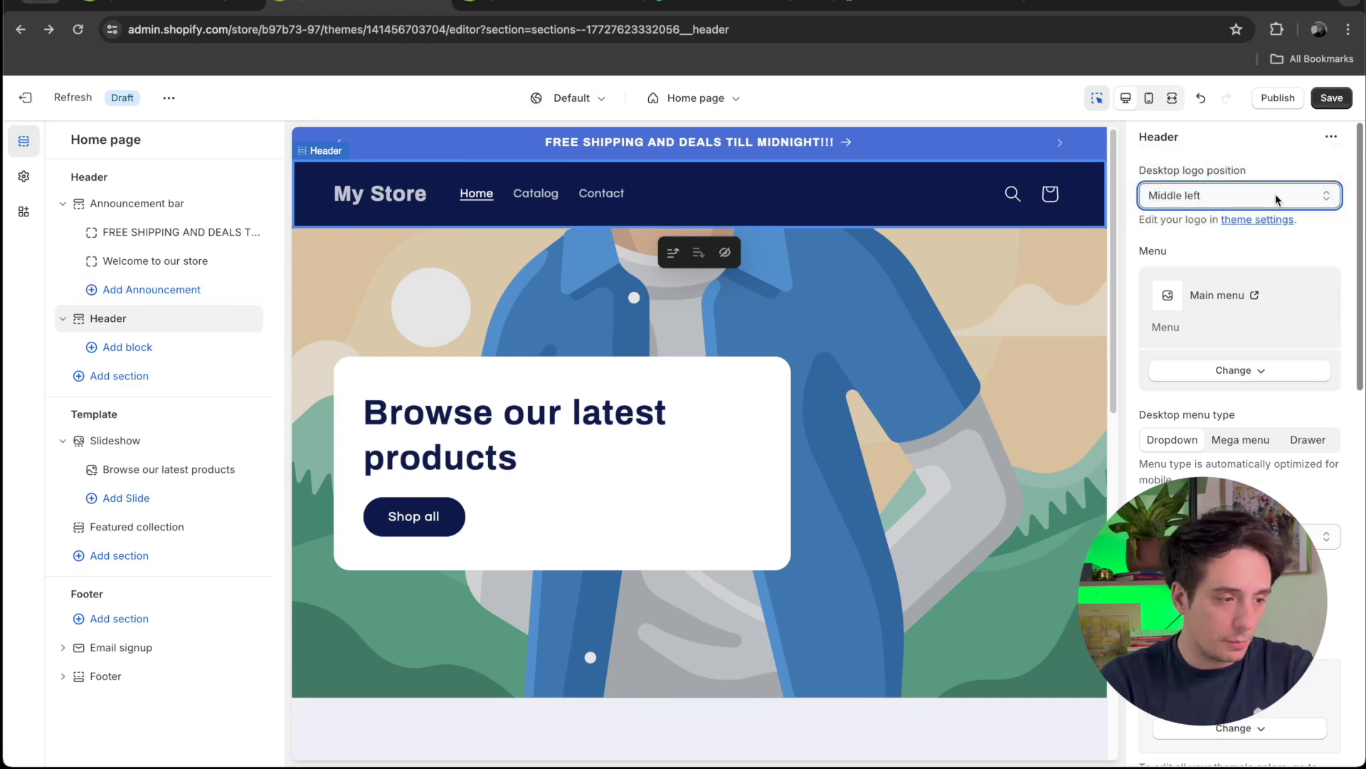
Set the Black Friday chalkboard free stock image as the store logo
{"action": "left_click", "coordinate": [1242, 225]}
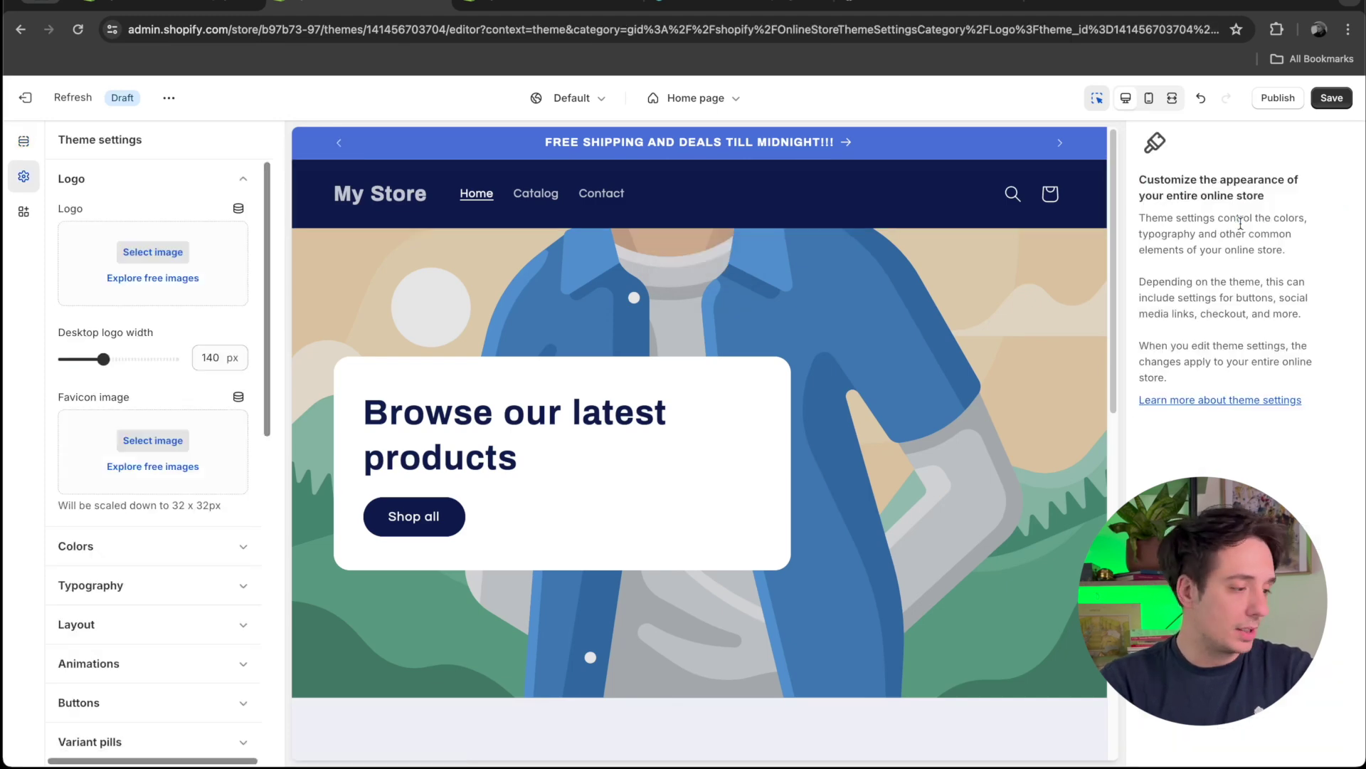
{"action": "left_click", "coordinate": [191, 253]}
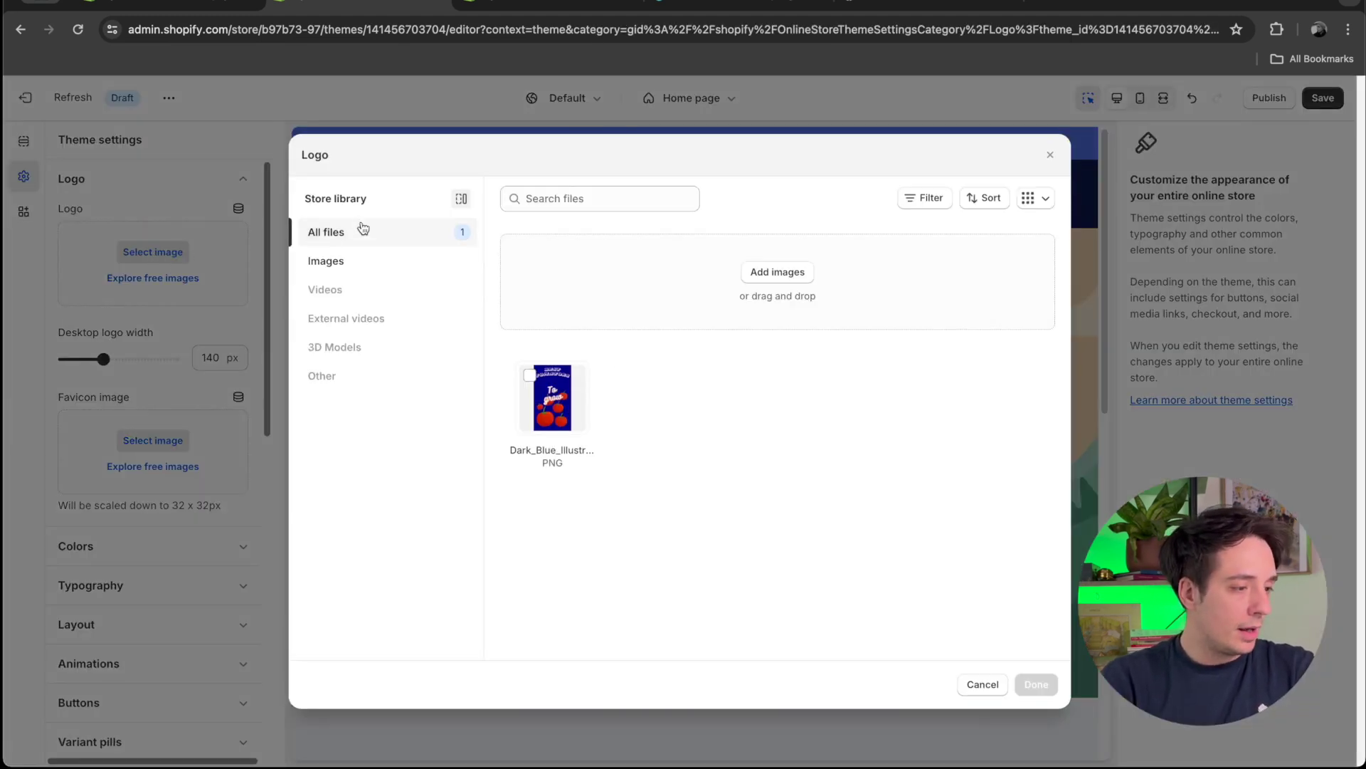
{"action": "left_click", "coordinate": [1053, 161]}
{"action": "left_click", "coordinate": [136, 279]}
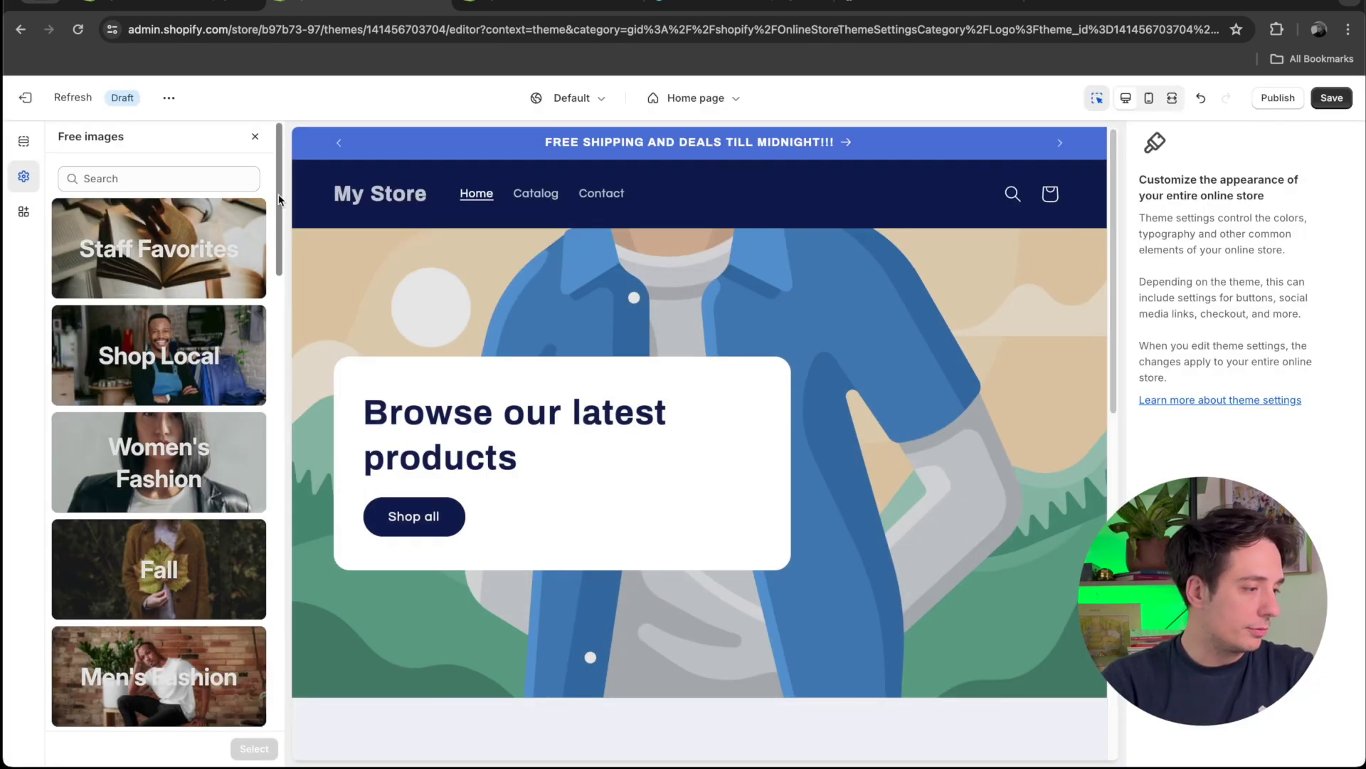
{"action": "left_click_drag", "start_coordinate": [279, 199], "coordinate": [241, 447]}
{"action": "scroll", "coordinate": [240, 447], "scroll_direction": "down", "scroll_amount": 3}
{"action": "left_click", "coordinate": [241, 466]}
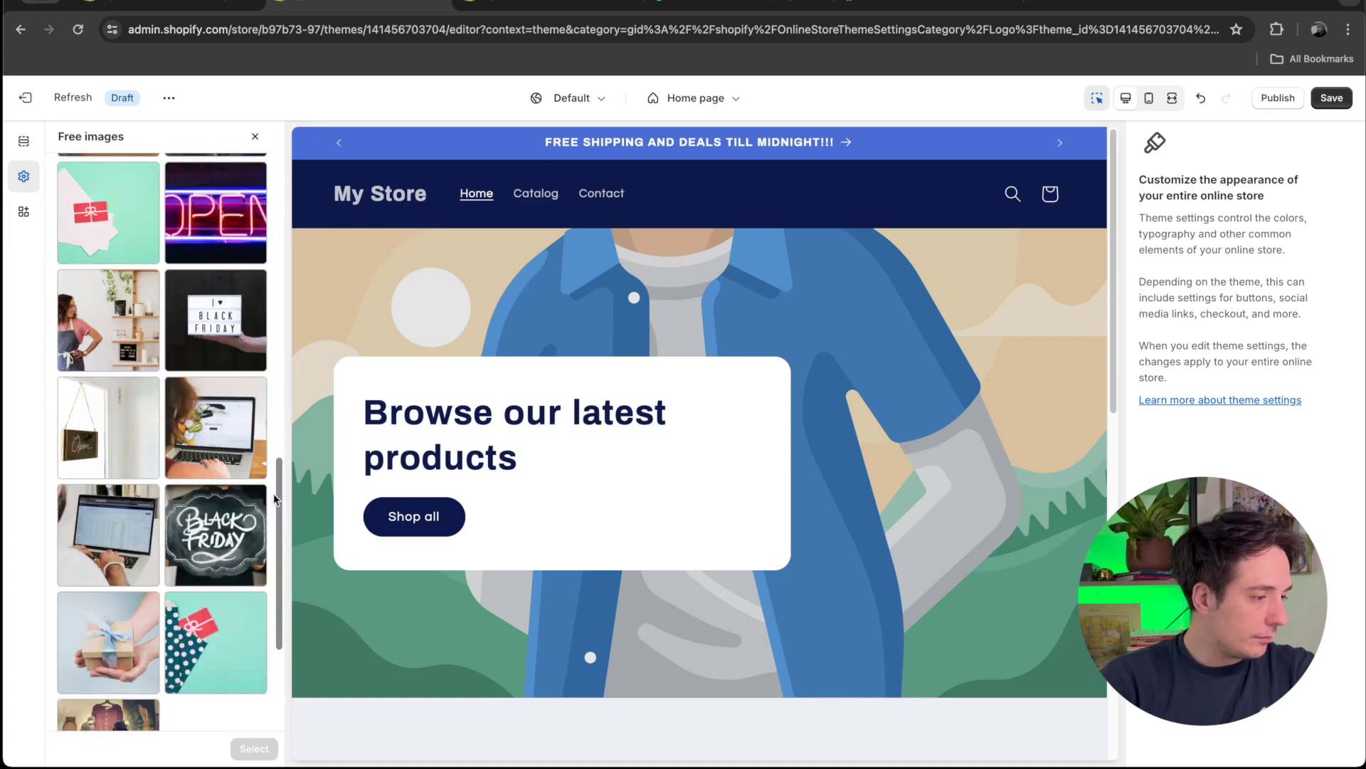
{"action": "scroll", "coordinate": [276, 501], "scroll_direction": "down", "scroll_amount": 5}
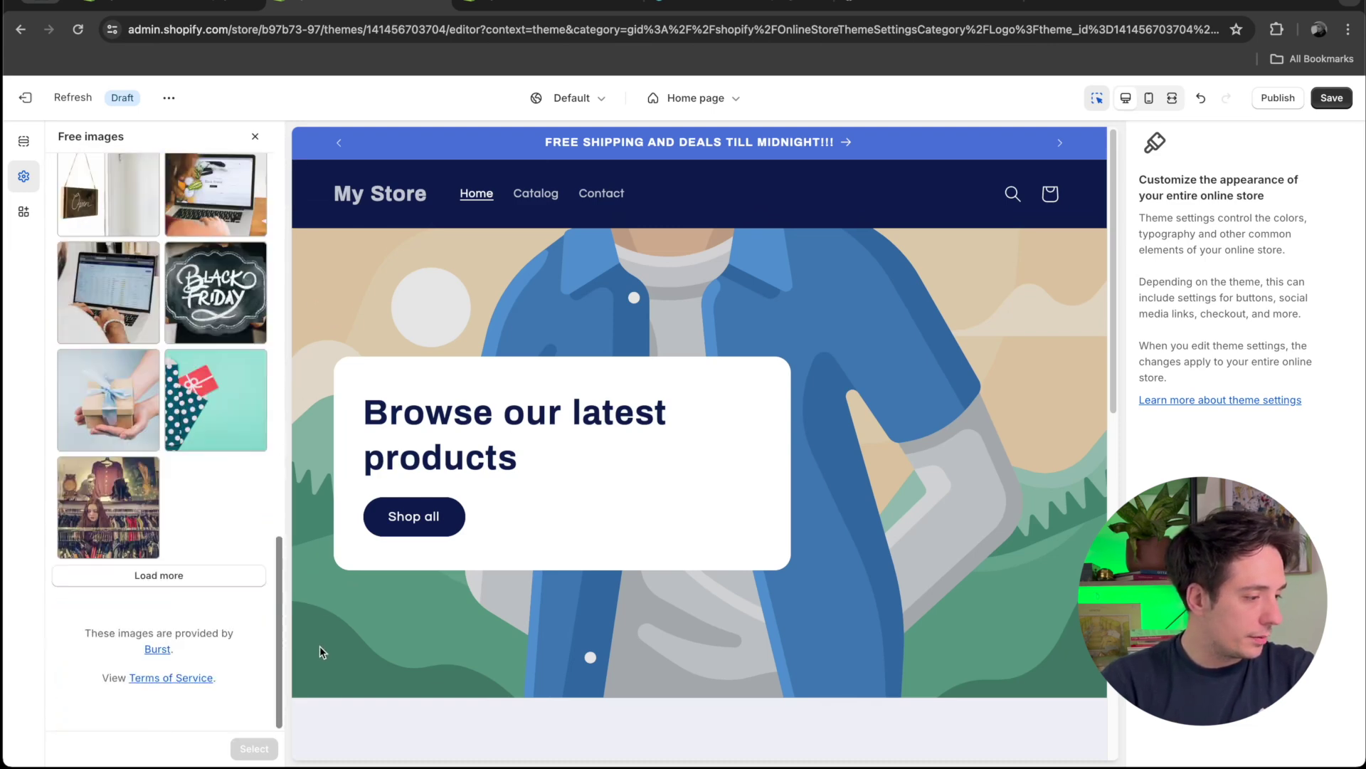
{"action": "scroll", "coordinate": [213, 498], "scroll_direction": "up", "scroll_amount": 3}
{"action": "left_click", "coordinate": [216, 498]}
{"action": "left_click", "coordinate": [242, 748]}
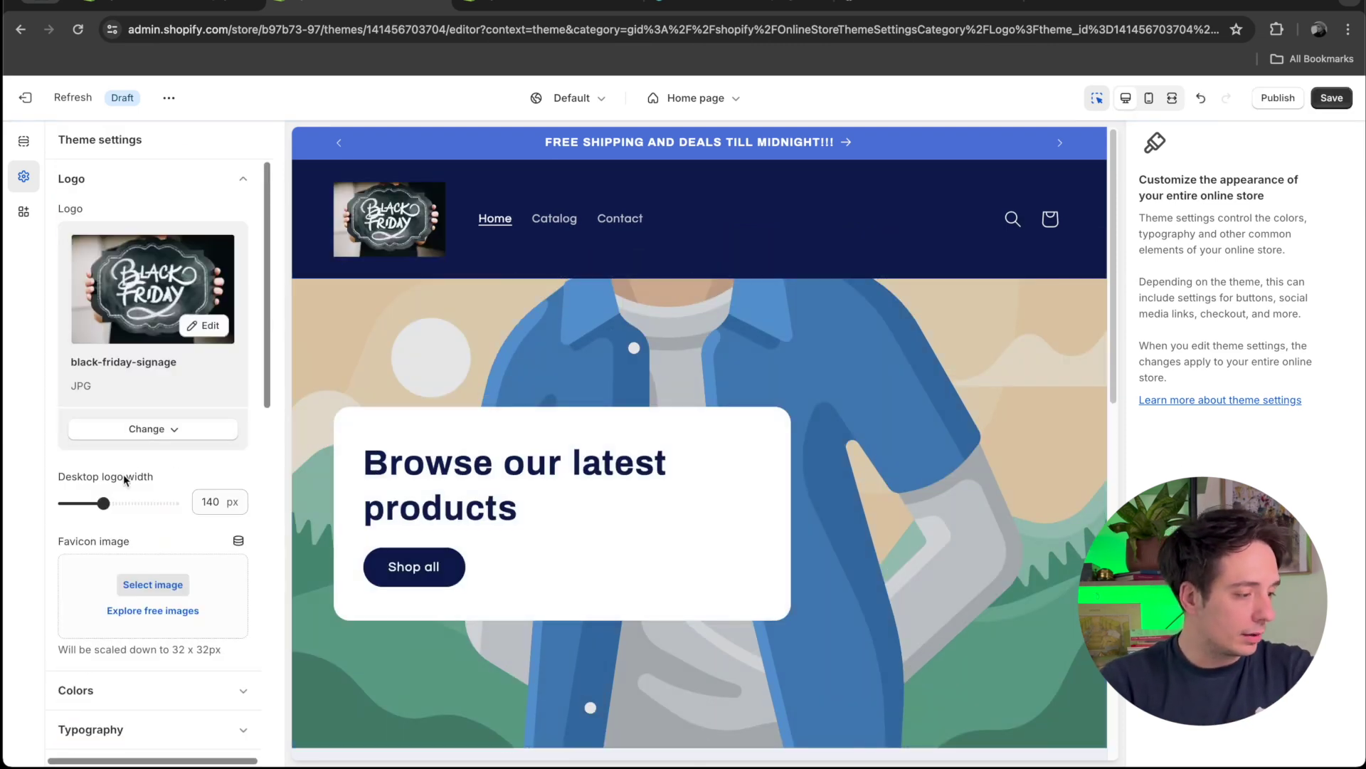
Reduce the logo's desktop width to 110 px
{"action": "mouse_move", "coordinate": [103, 503]}
{"action": "left_mouse_down"}
{"action": "mouse_move", "coordinate": [76, 503]}
{"action": "mouse_move", "coordinate": [89, 502]}
{"action": "left_mouse_up"}
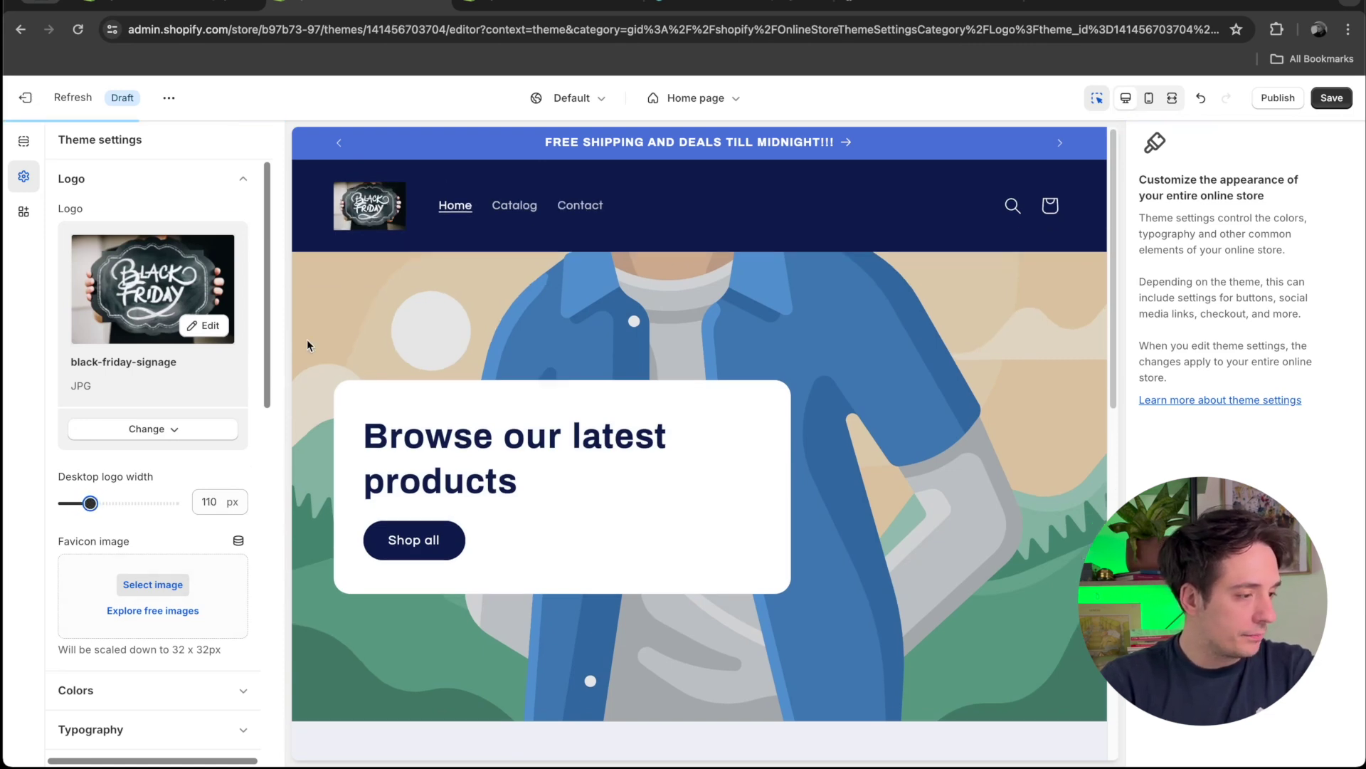
{"action": "left_click_drag", "start_coordinate": [266, 250], "coordinate": [259, 358]}
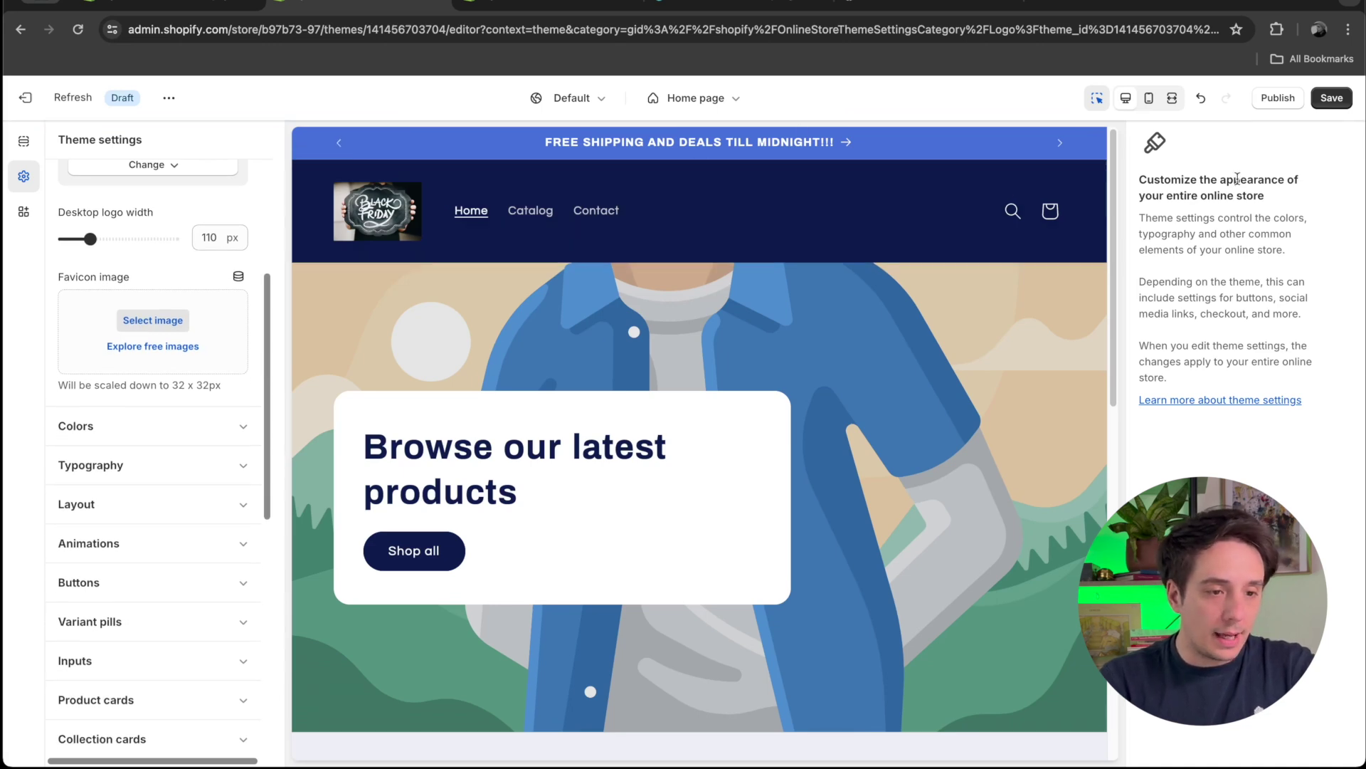
{"action": "left_click_drag", "start_coordinate": [267, 323], "coordinate": [267, 212]}
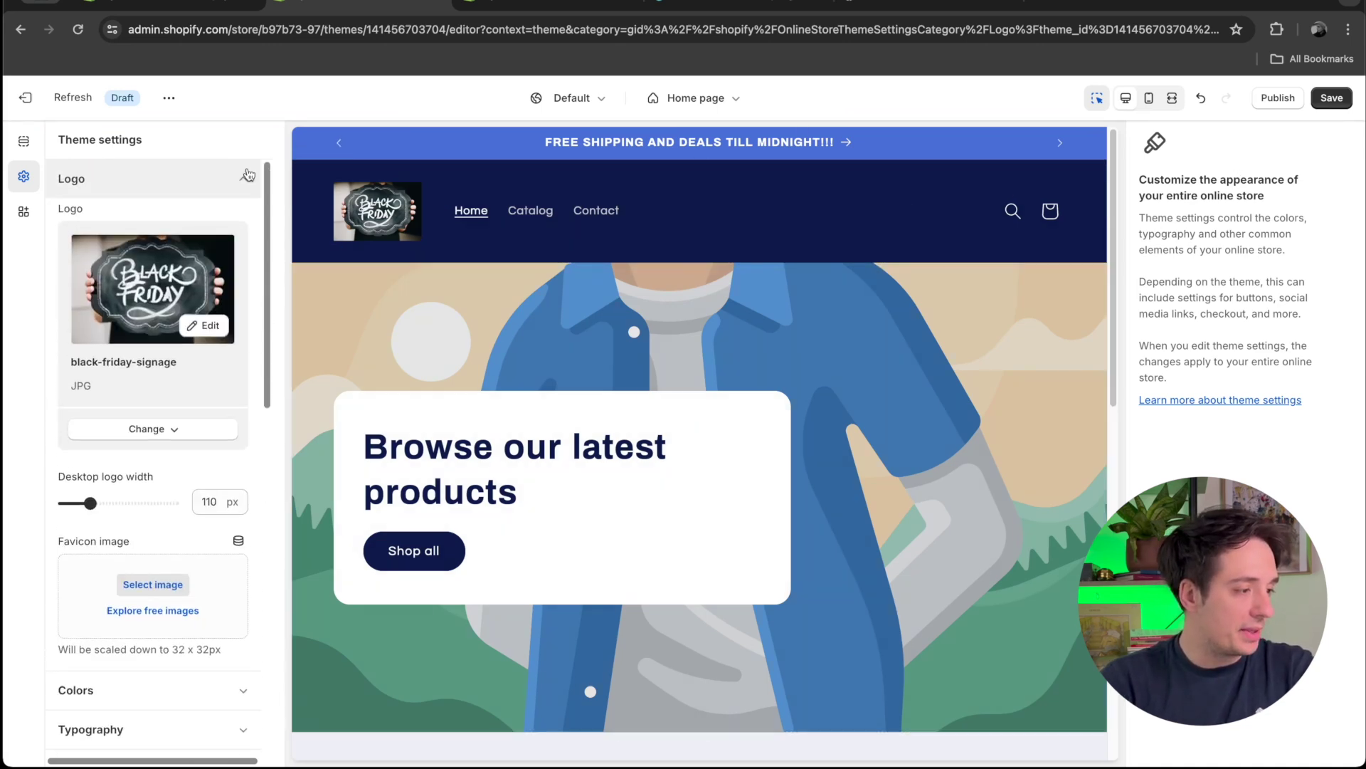
Open the 'Browse our latest products' slide's settings
{"action": "left_click", "coordinate": [24, 141]}
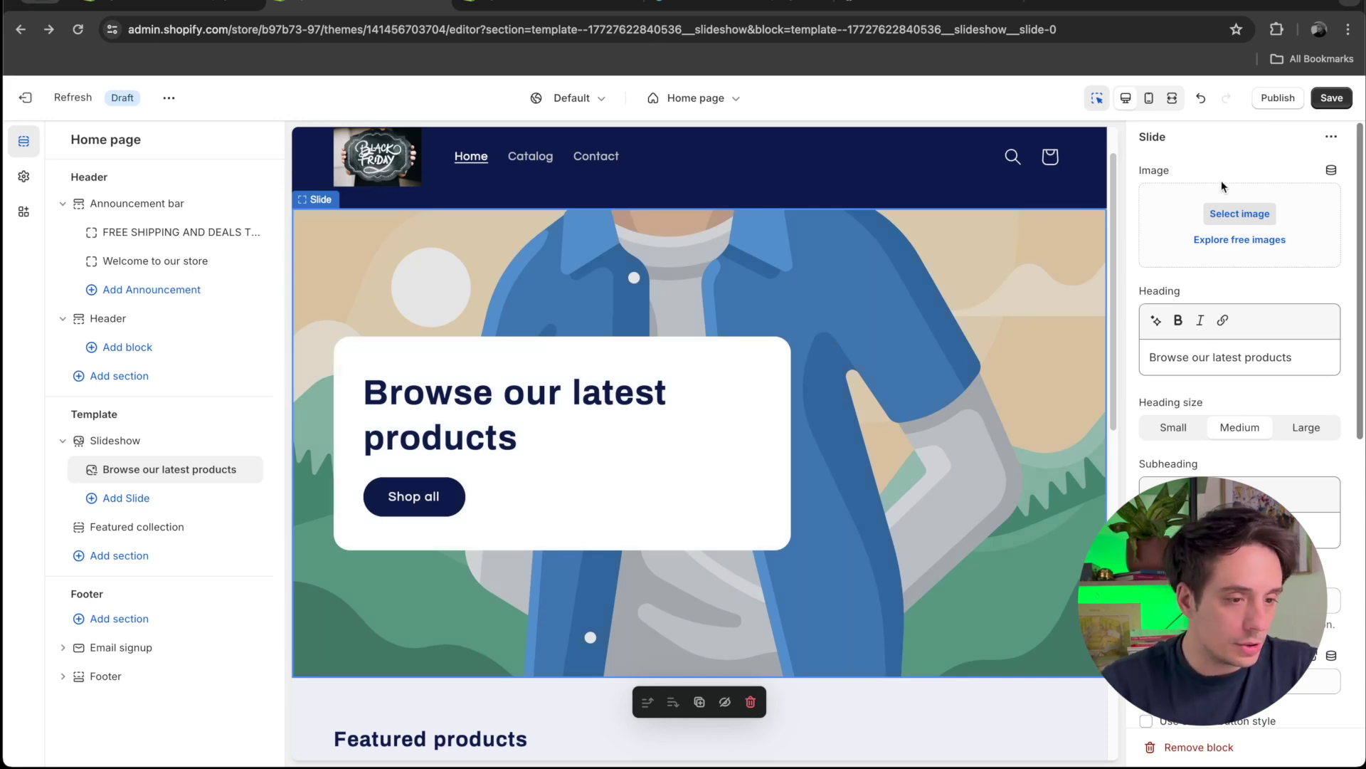
Set the Dark_Blue_Illustrative_Tomato_Fruit_Phone_Wallpaper PNG as the first slide's image
{"action": "left_click", "coordinate": [1240, 213]}
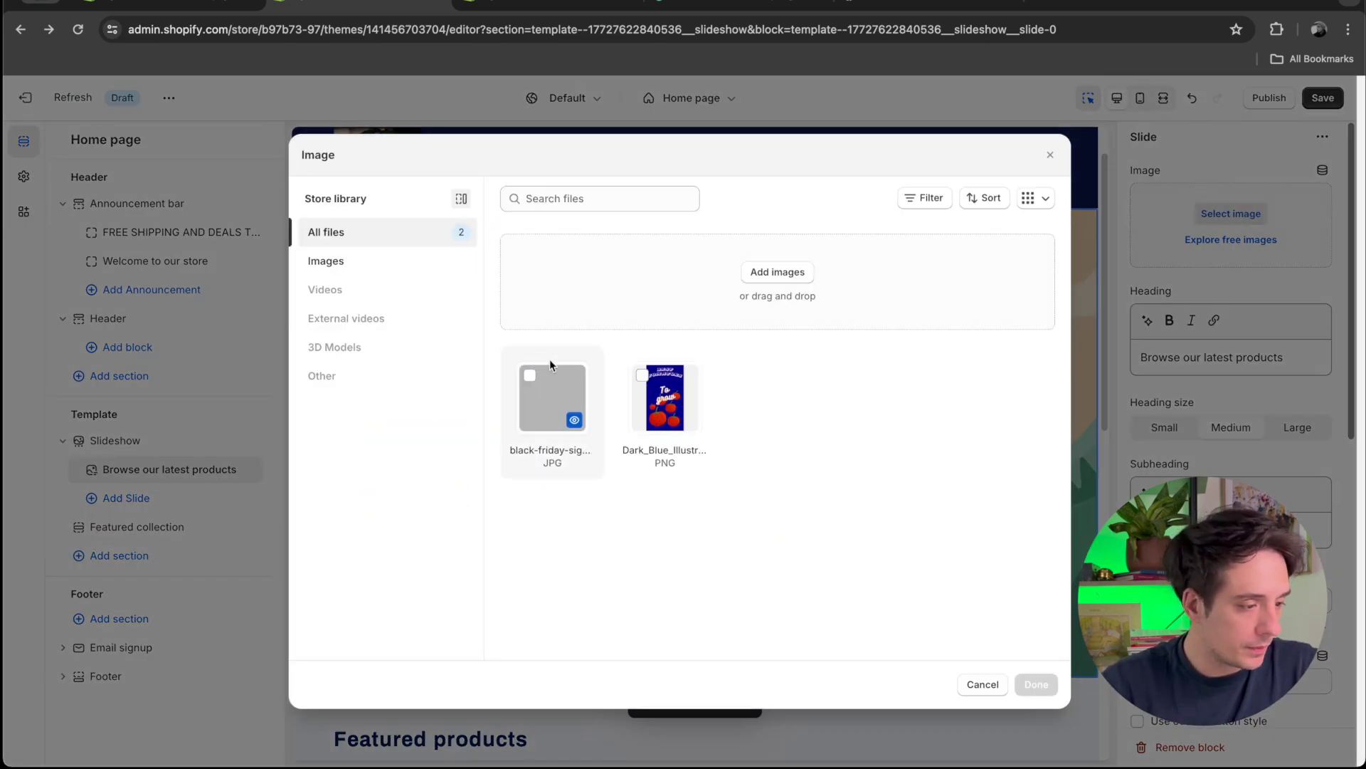
{"action": "left_click", "coordinate": [629, 408]}
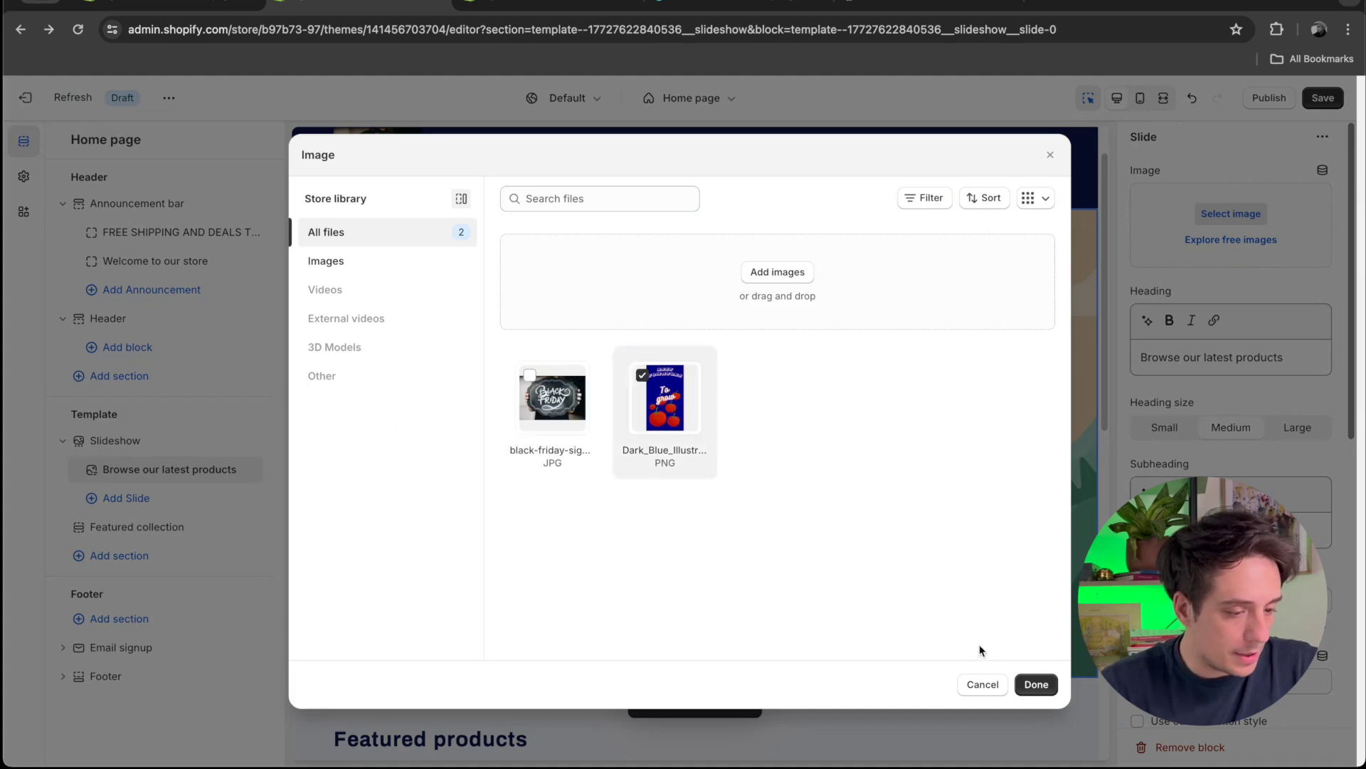
{"action": "left_click", "coordinate": [1036, 684]}
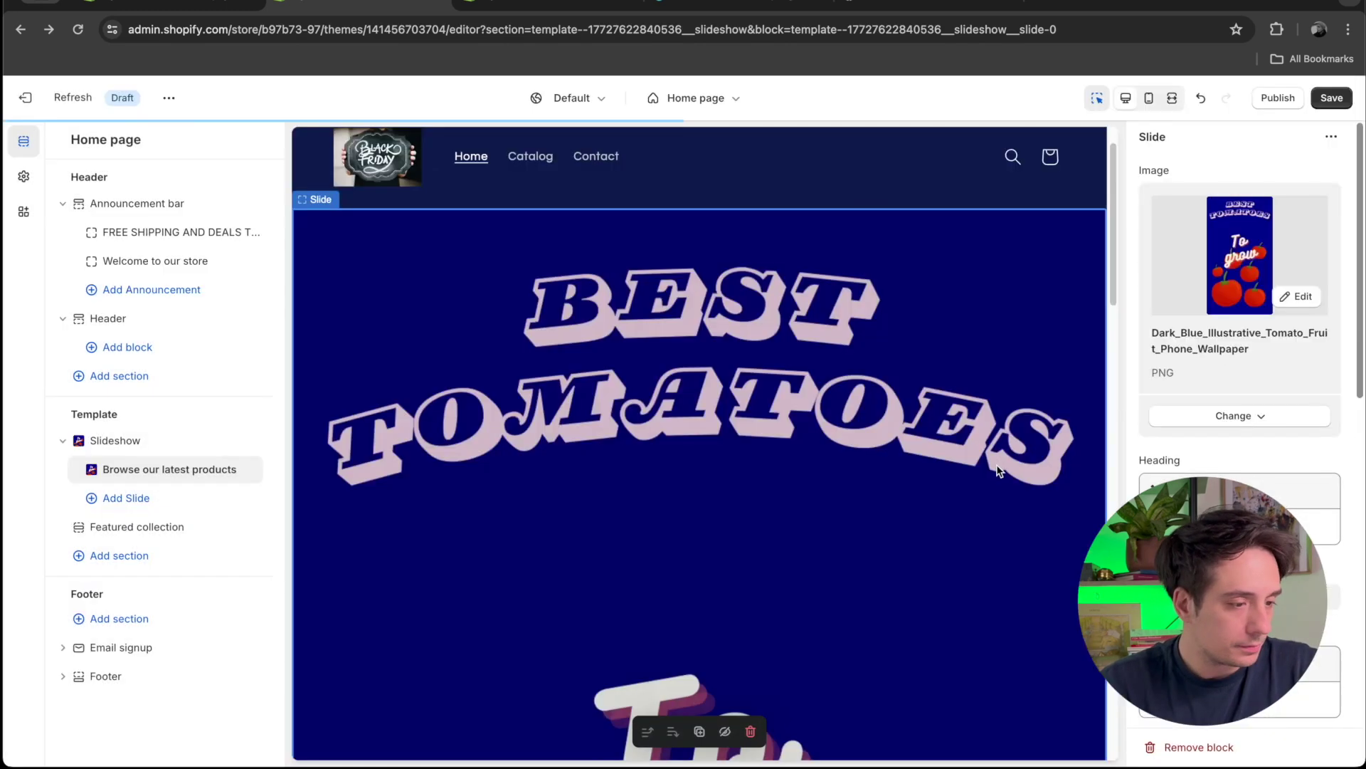
{"action": "left_click_drag", "start_coordinate": [1360, 155], "coordinate": [1360, 264]}
{"action": "left_click_drag", "start_coordinate": [1111, 244], "coordinate": [1110, 432]}
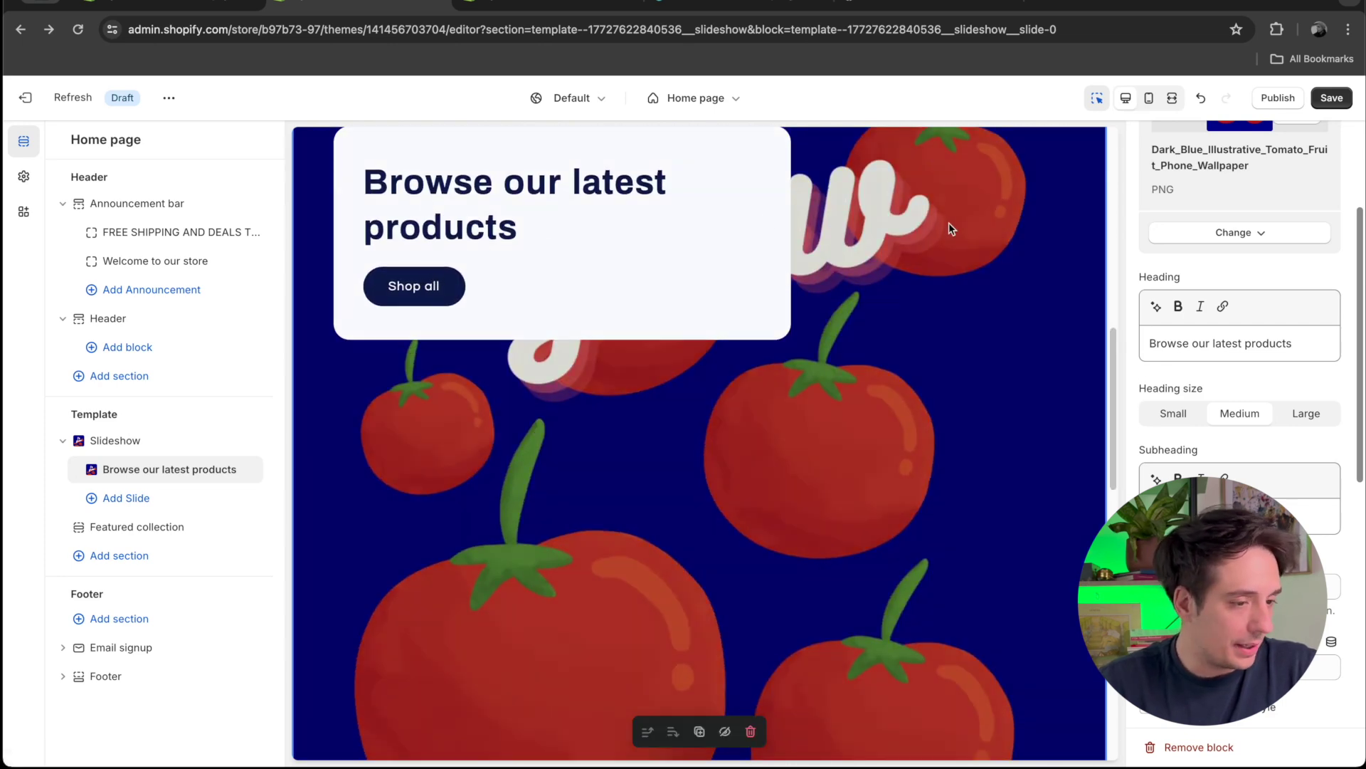
Replace the first slide heading 'Browse our latest products' with 'GO TO NEW ARRIVALS'
{"action": "left_click", "coordinate": [1282, 345]}
{"action": "left_click_drag", "start_coordinate": [1293, 344], "coordinate": [1158, 345]}
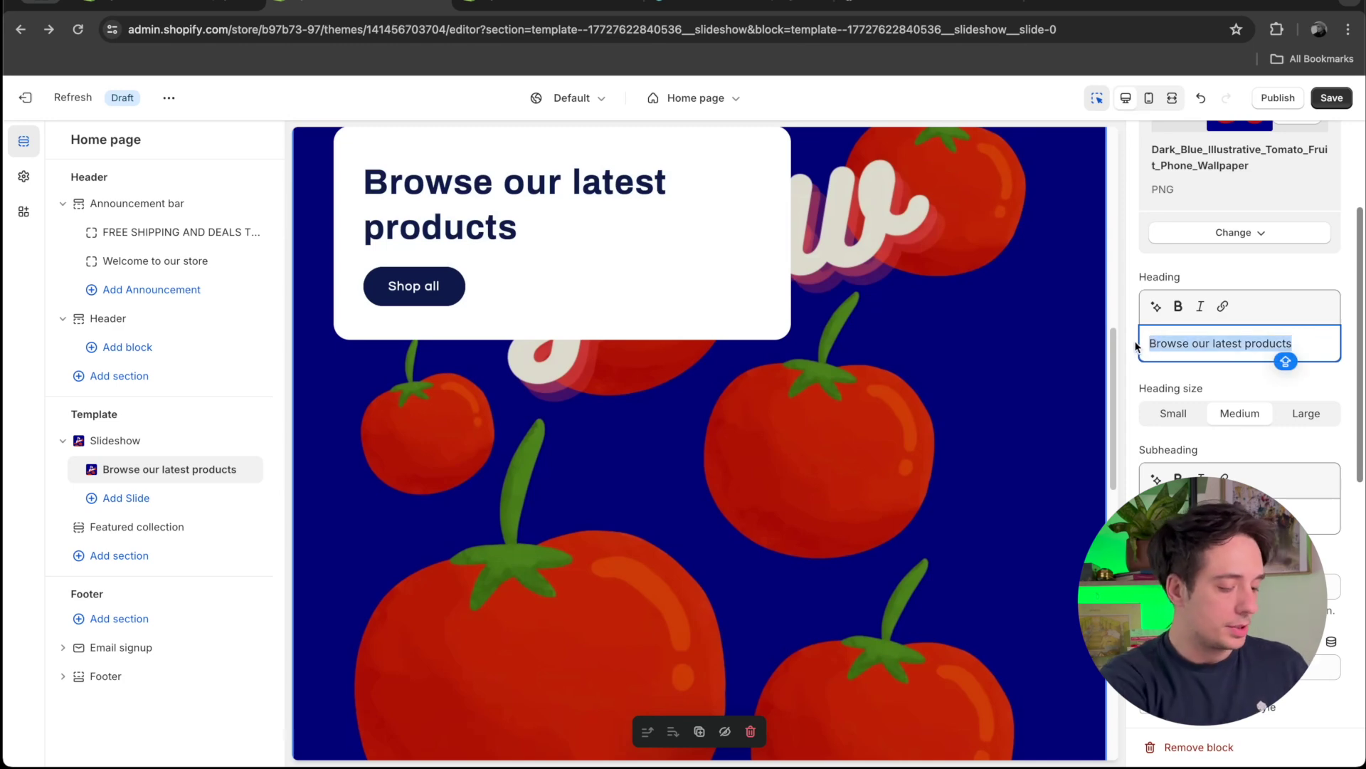
{"action": "type", "text": "GO TO"}
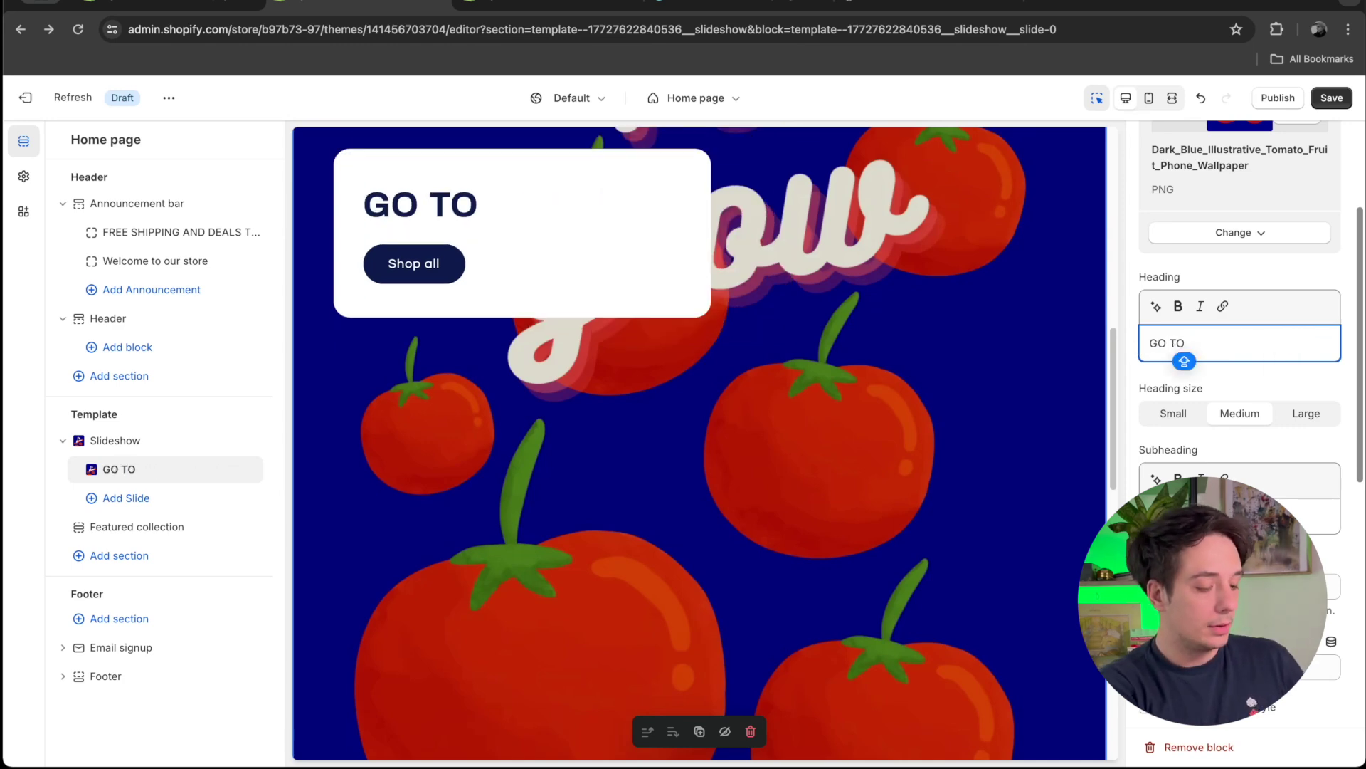
{"action": "type", "text": " NEW ARRIVALS"}
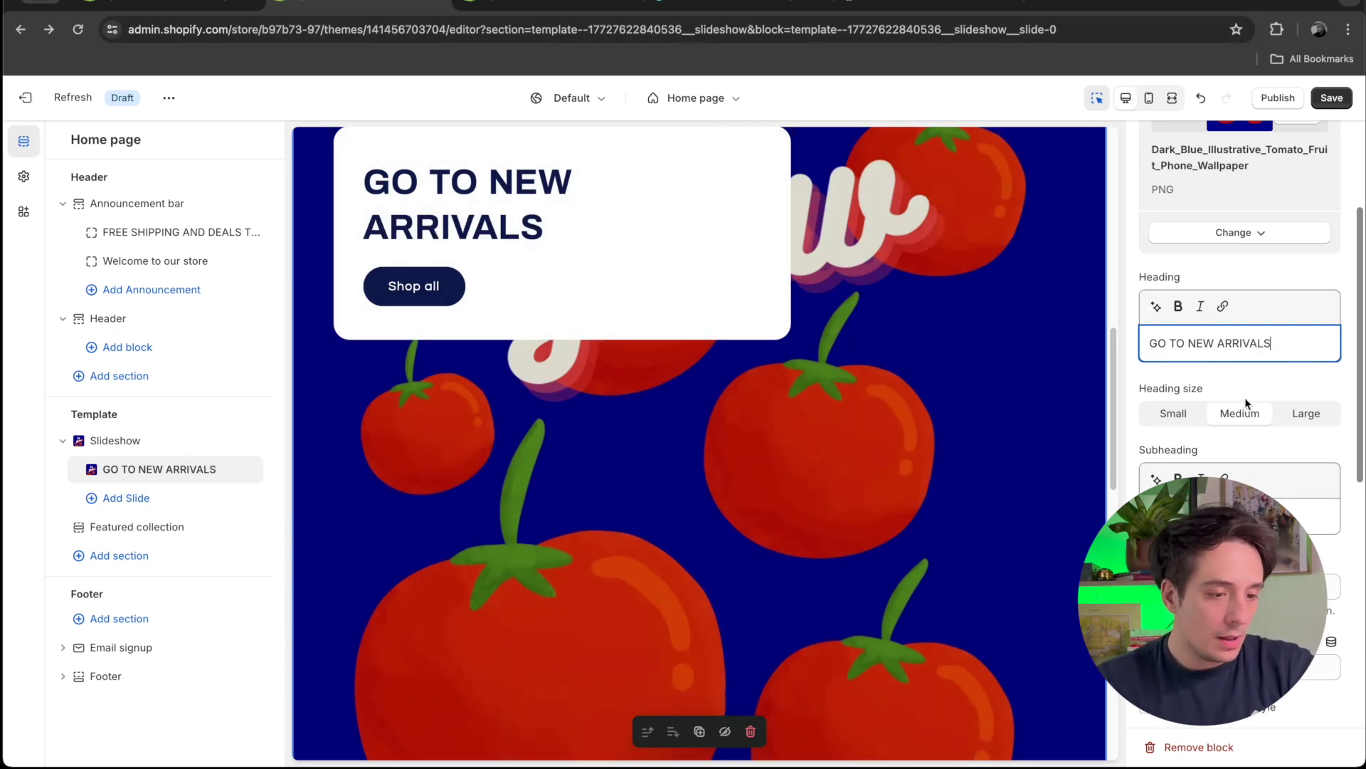
{"action": "left_click_drag", "start_coordinate": [1359, 285], "coordinate": [1359, 345]}
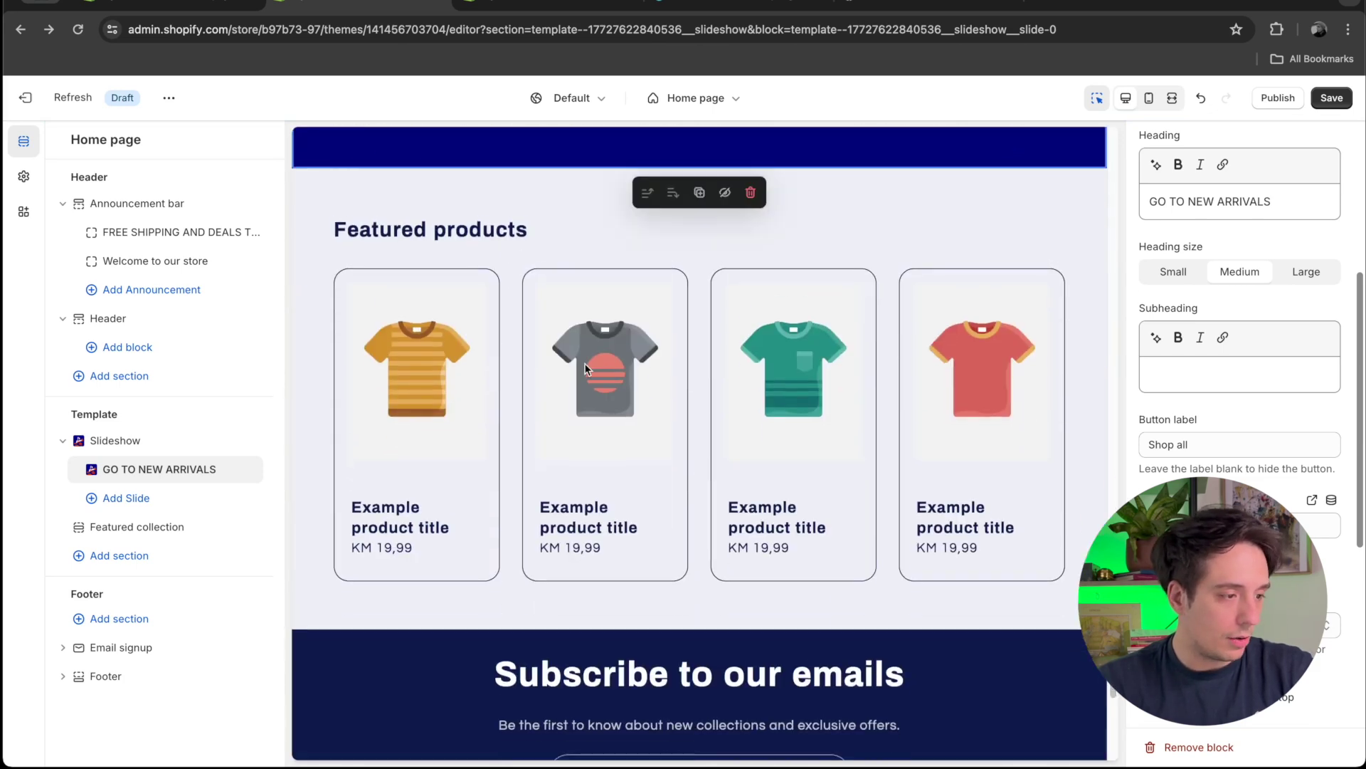
Change the Featured collection heading to 'NEW ARRIVALS' and make it italic
{"action": "left_click", "coordinate": [529, 225]}
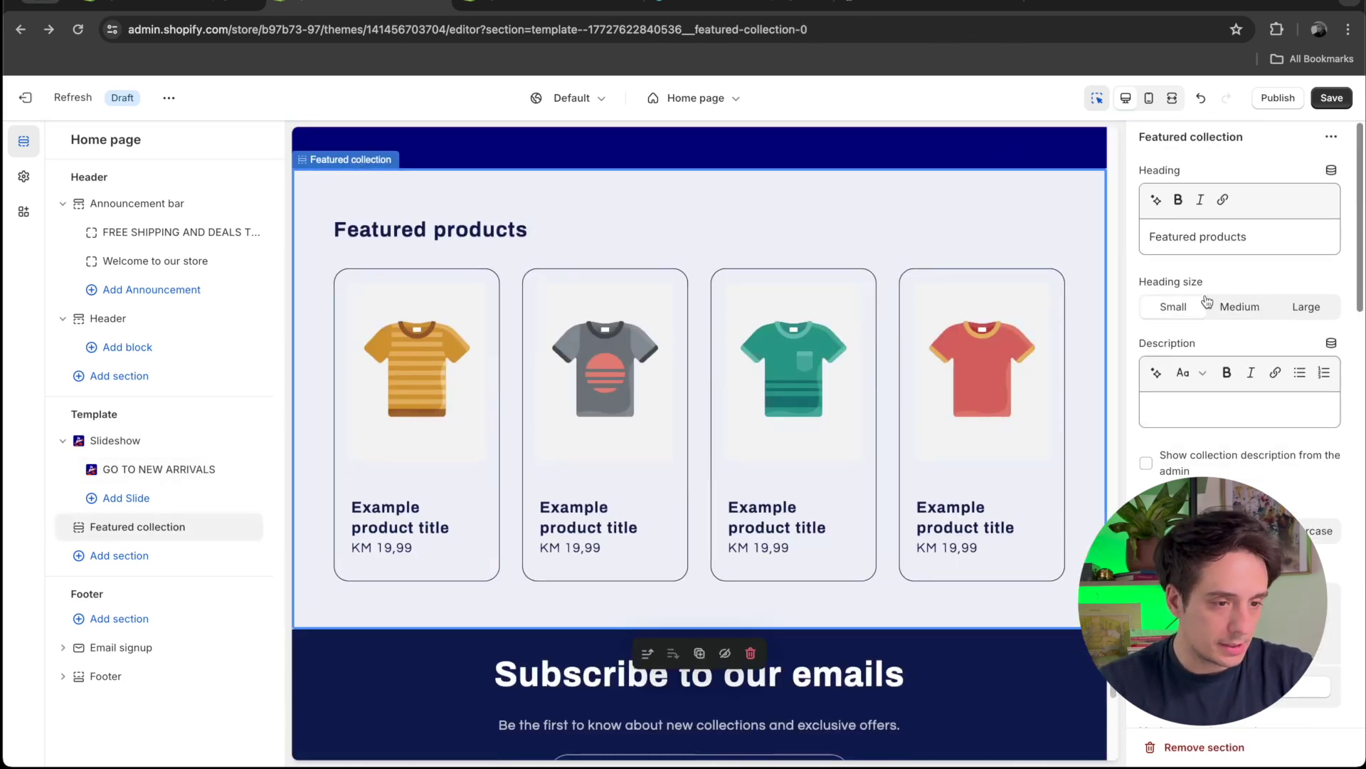
{"action": "double_click", "coordinate": [1224, 236]}
{"action": "triple_click", "coordinate": [1225, 235]}
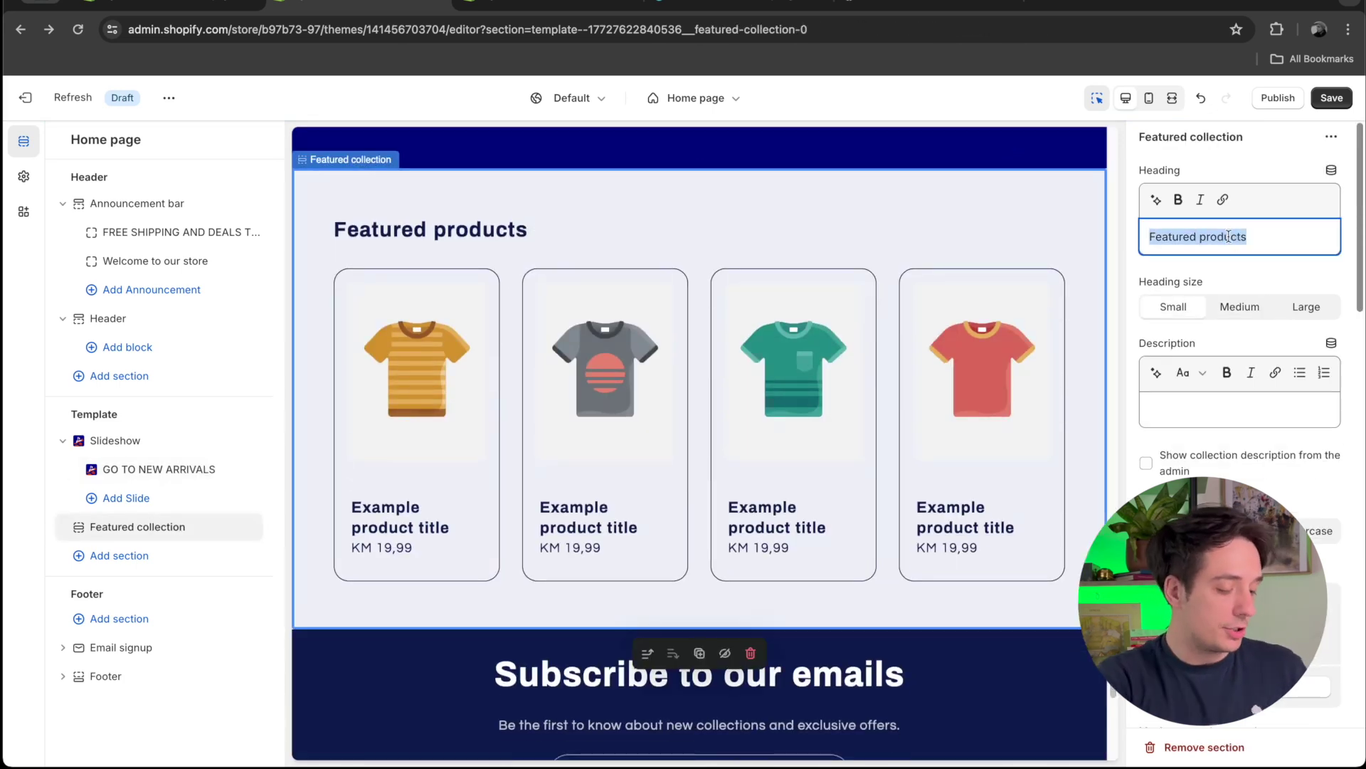
{"action": "type", "text": "ALL"}
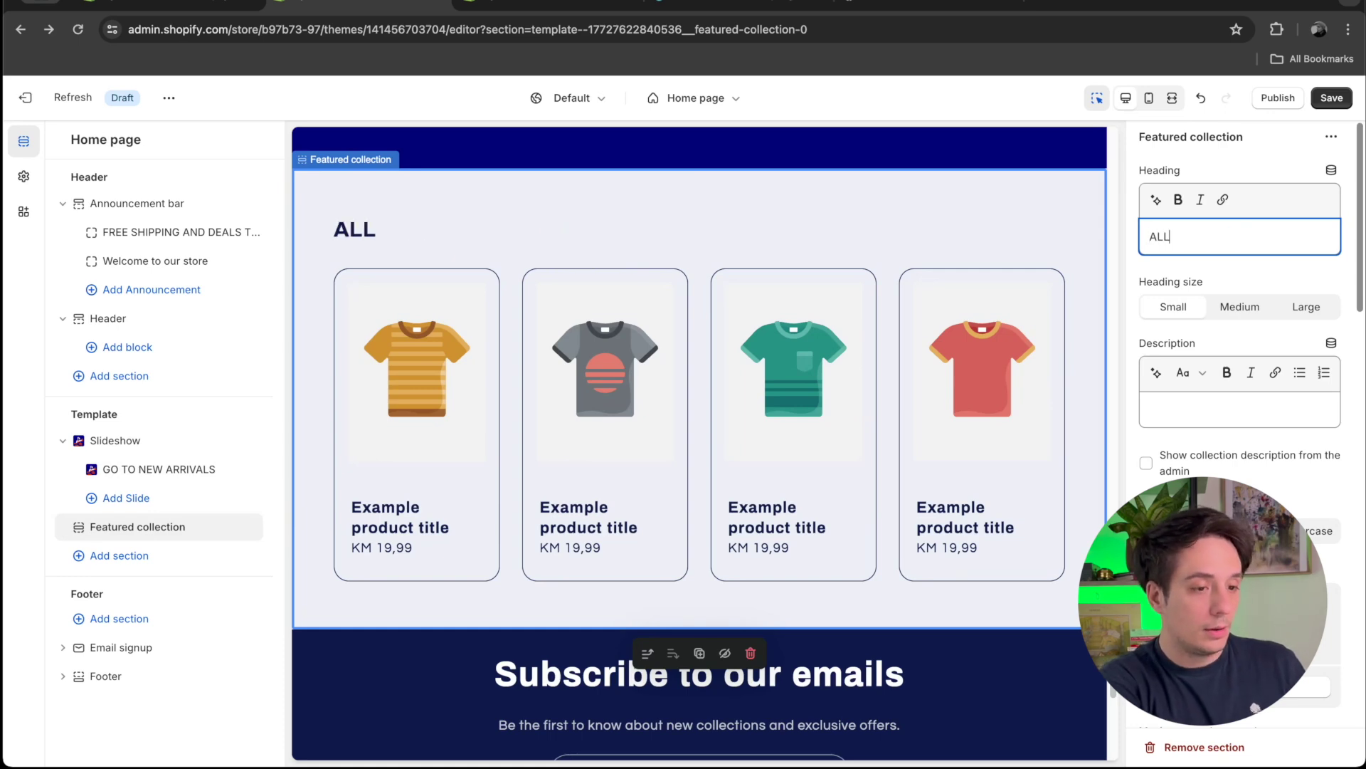
{"action": "key", "text": "BackSpace"}
{"action": "key", "text": "BackSpace"}
{"action": "key", "text": "BackSpace"}
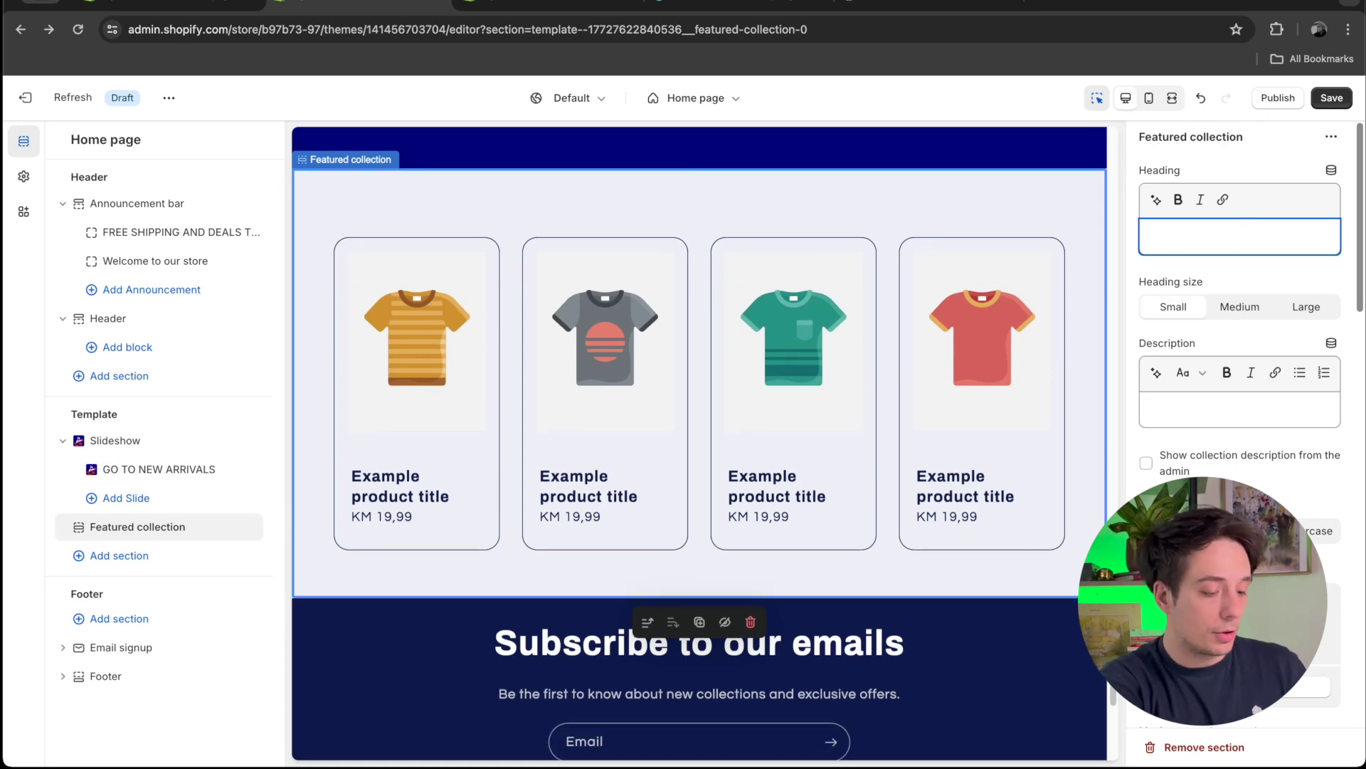
{"action": "type", "text": "NEW ARRIVALS"}
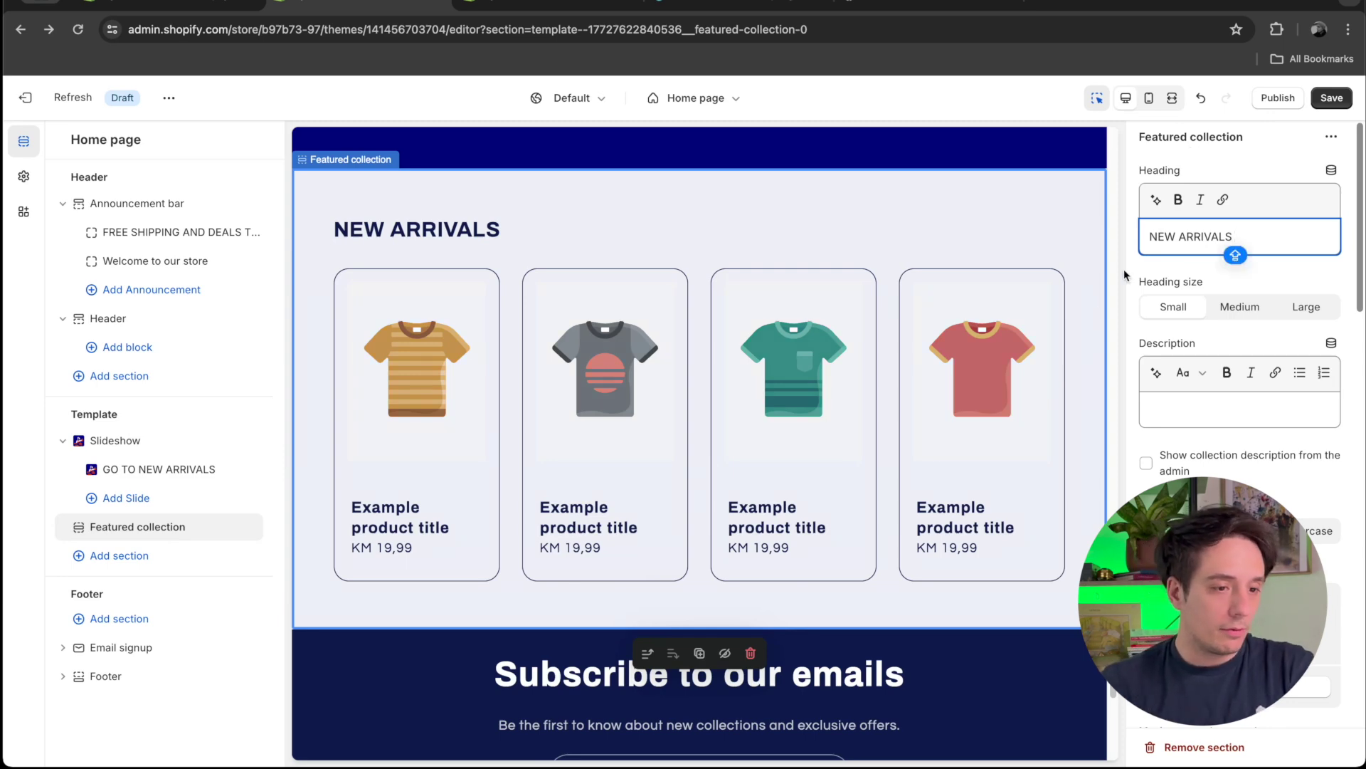
{"action": "key", "text": "super+a"}
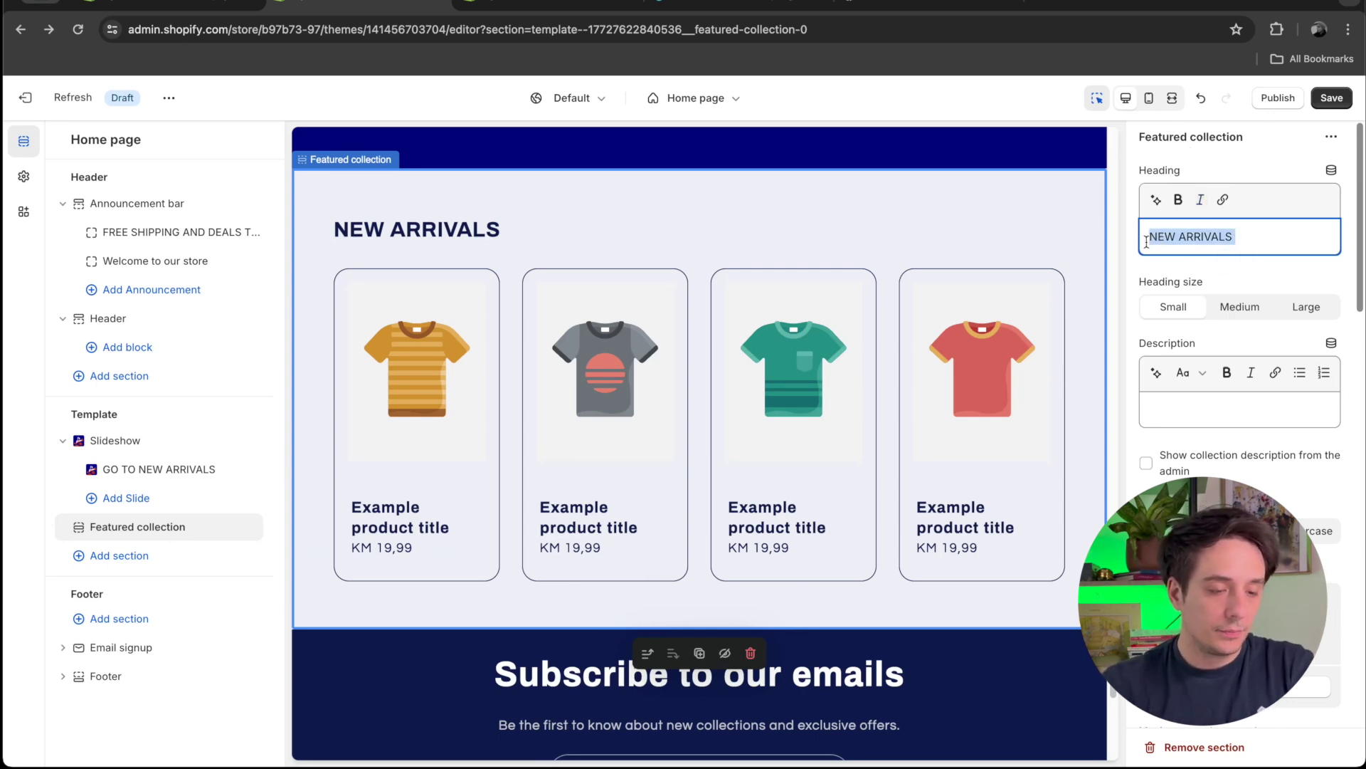
{"action": "left_click", "coordinate": [1201, 202]}
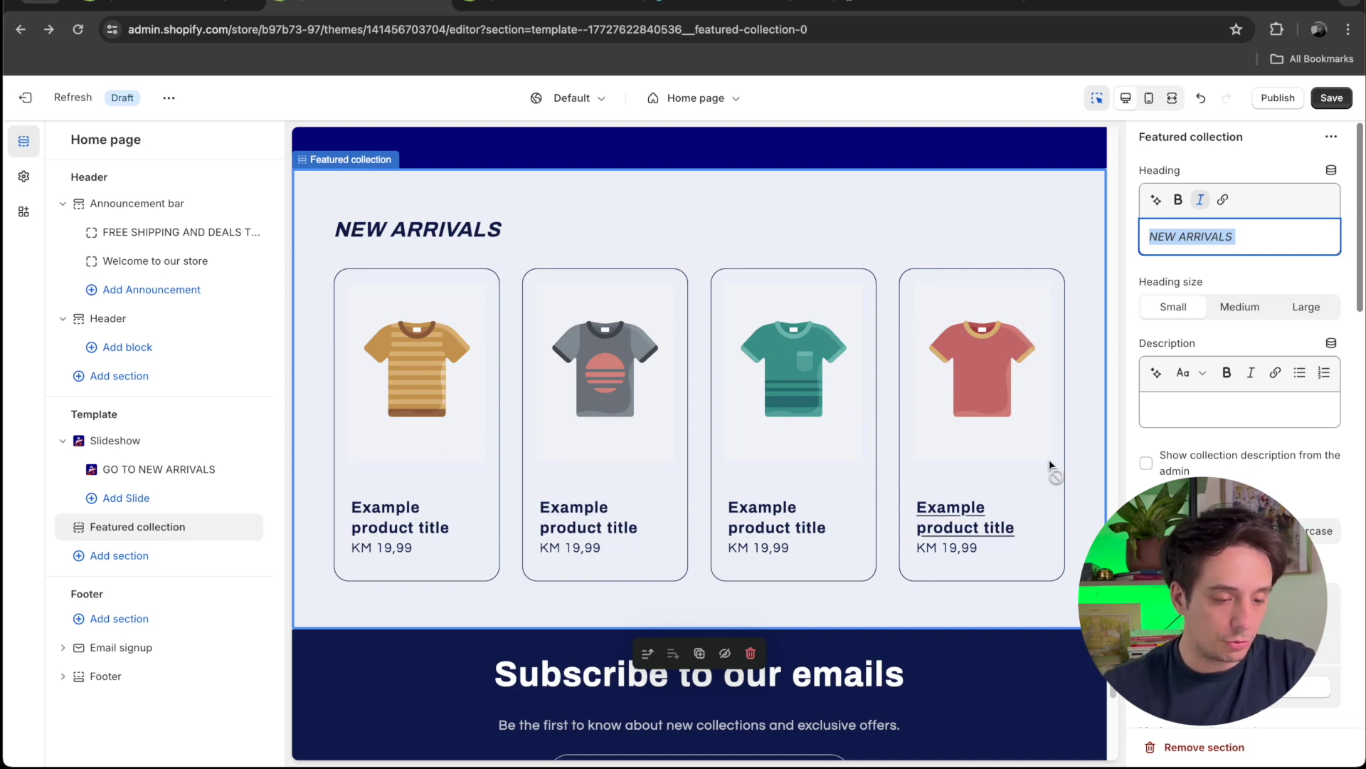
Fill the collection description with 'New arrivals and our latest trends!'
{"action": "left_click", "coordinate": [1189, 395]}
{"action": "type", "text": "New arrivals and our latest trends!"}
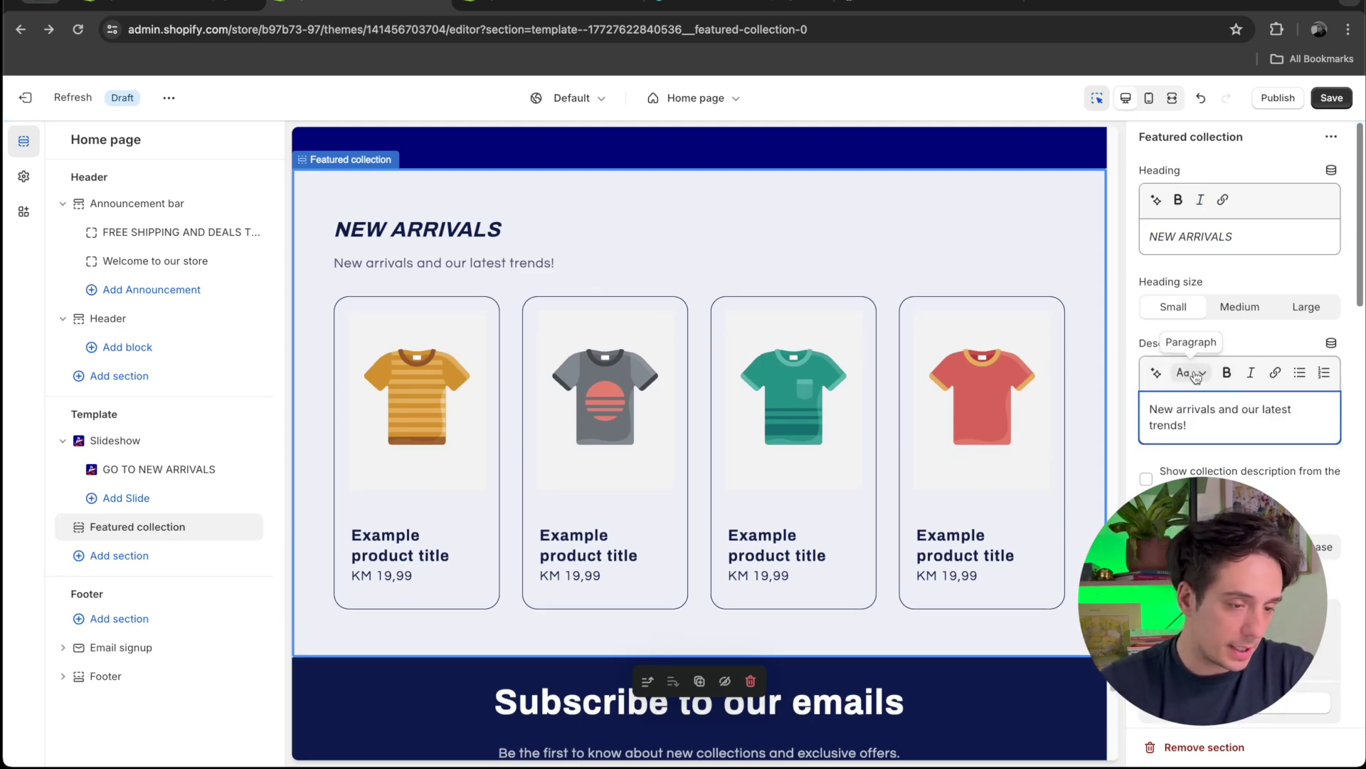
{"action": "left_click", "coordinate": [173, 483]}
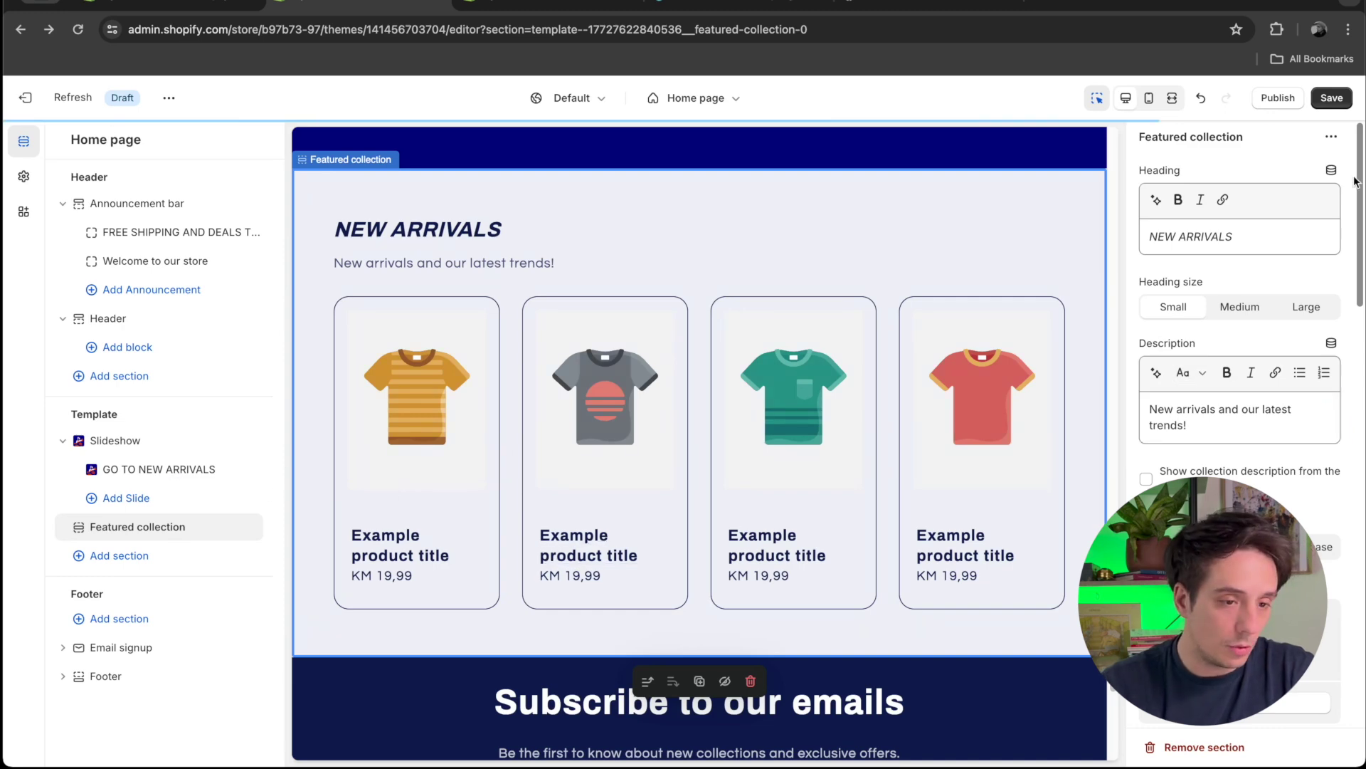
{"action": "scroll", "coordinate": [1356, 180], "scroll_direction": "down", "scroll_amount": 4}
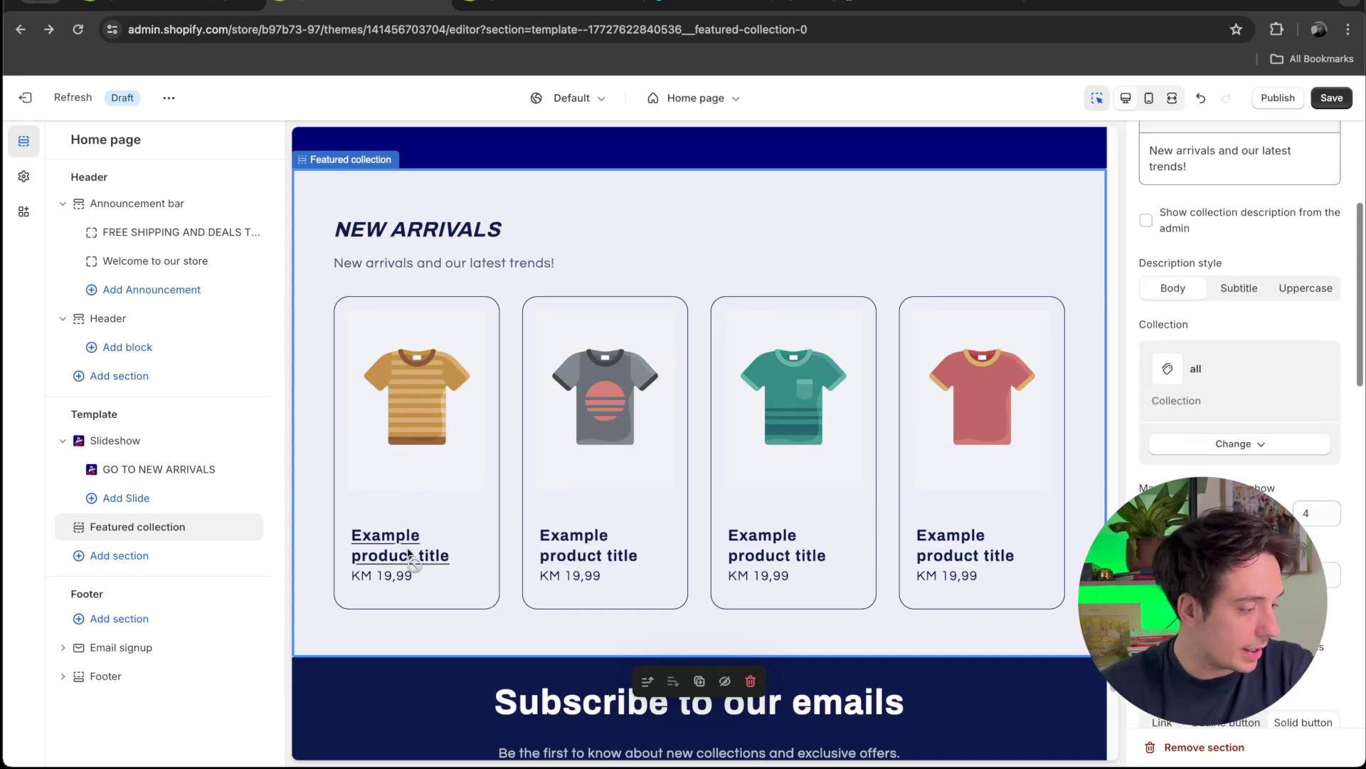
Insert a Featured product section with an example product beneath the NEW ARRIVALS collection
{"action": "left_click", "coordinate": [143, 557]}
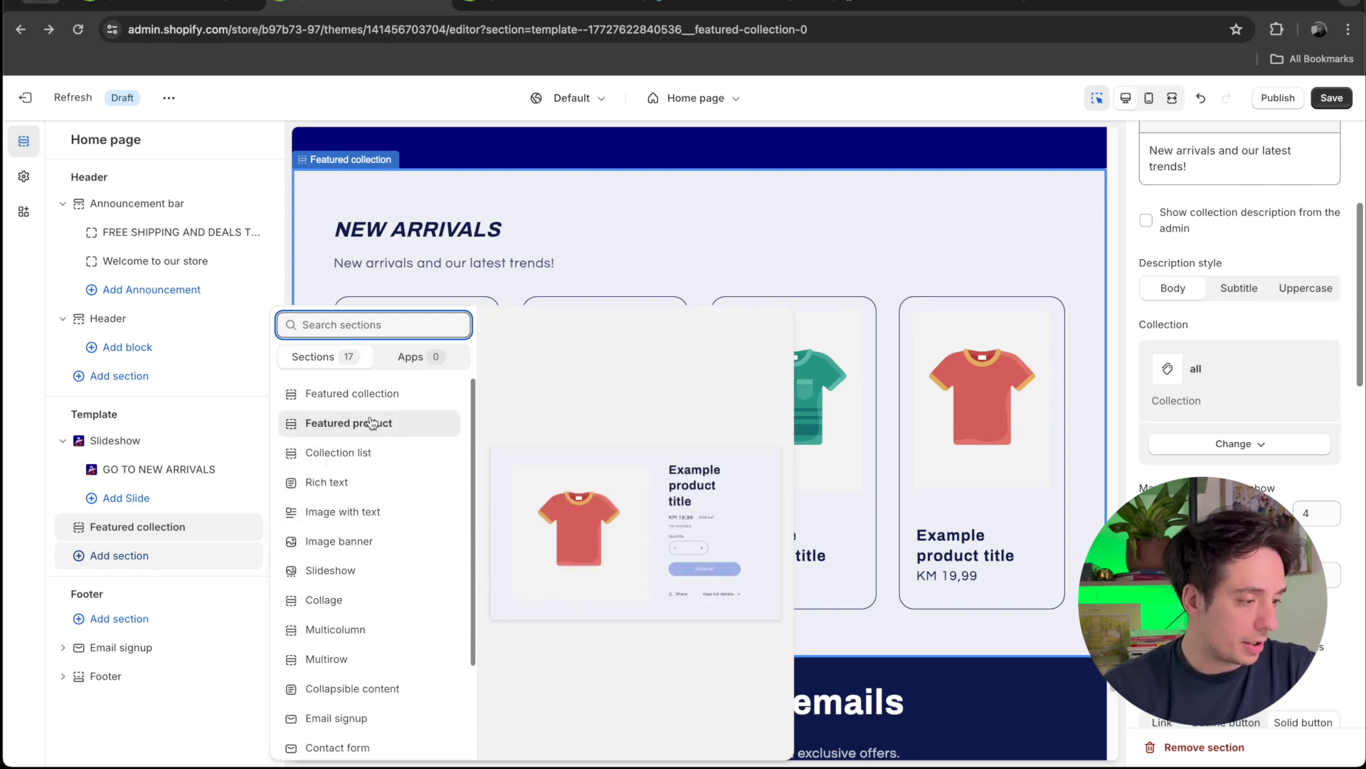
{"action": "key", "text": "Escape"}
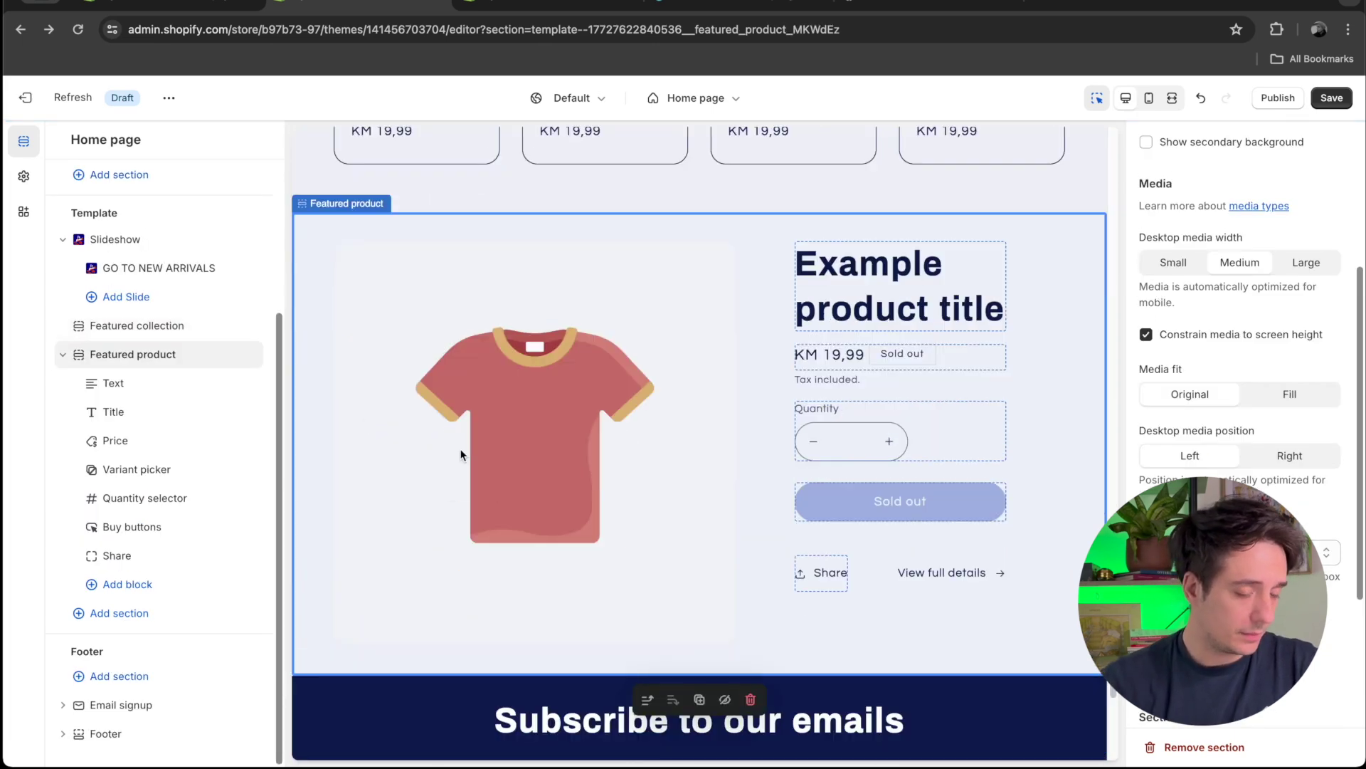
{"action": "left_click", "coordinate": [856, 267]}
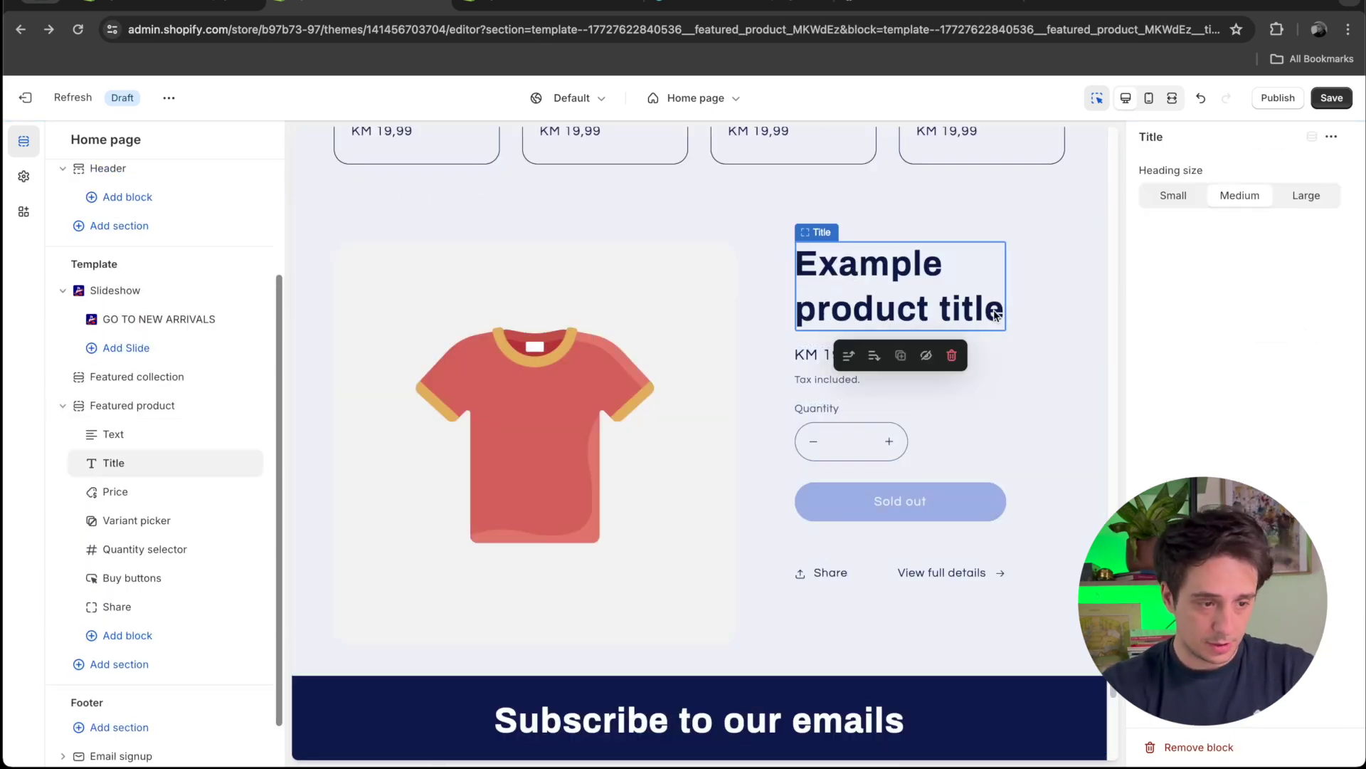
{"action": "left_click", "coordinate": [809, 297]}
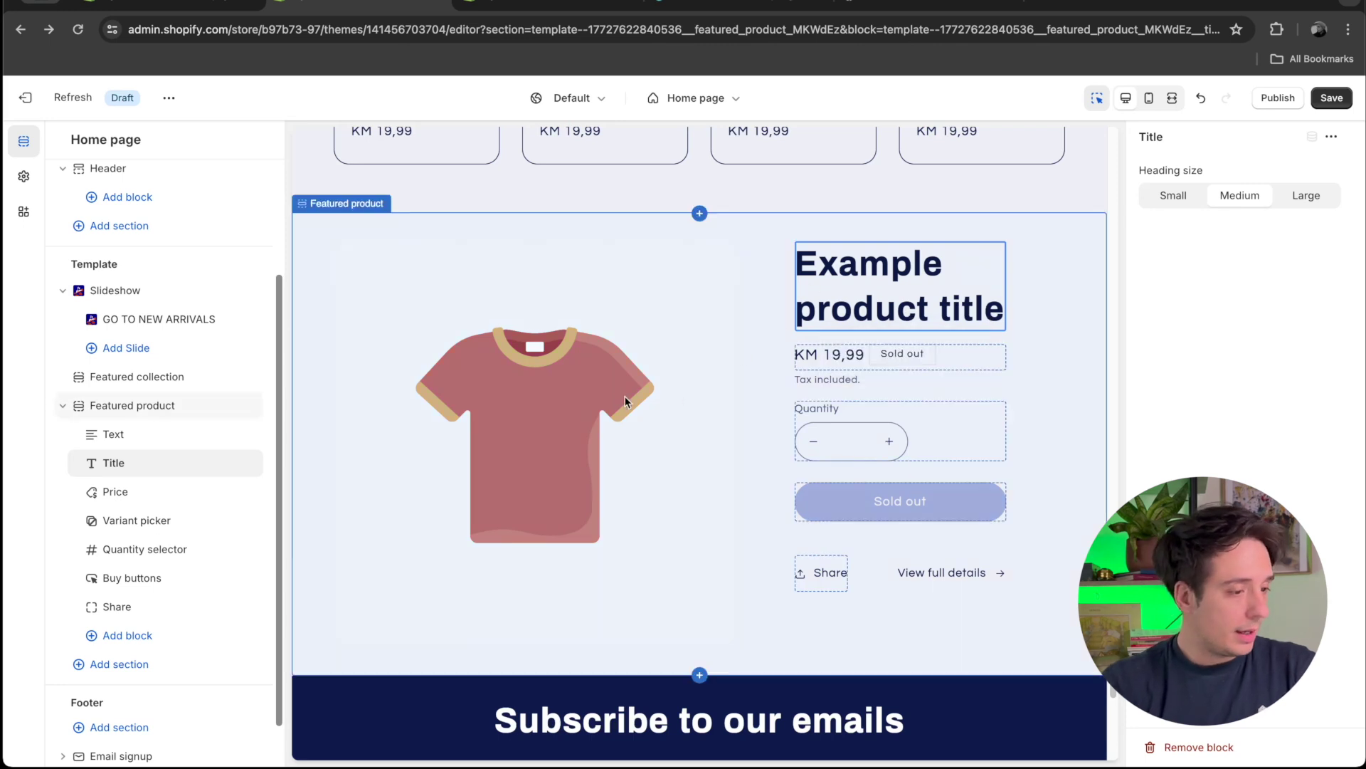
{"action": "triple_click", "coordinate": [851, 293]}
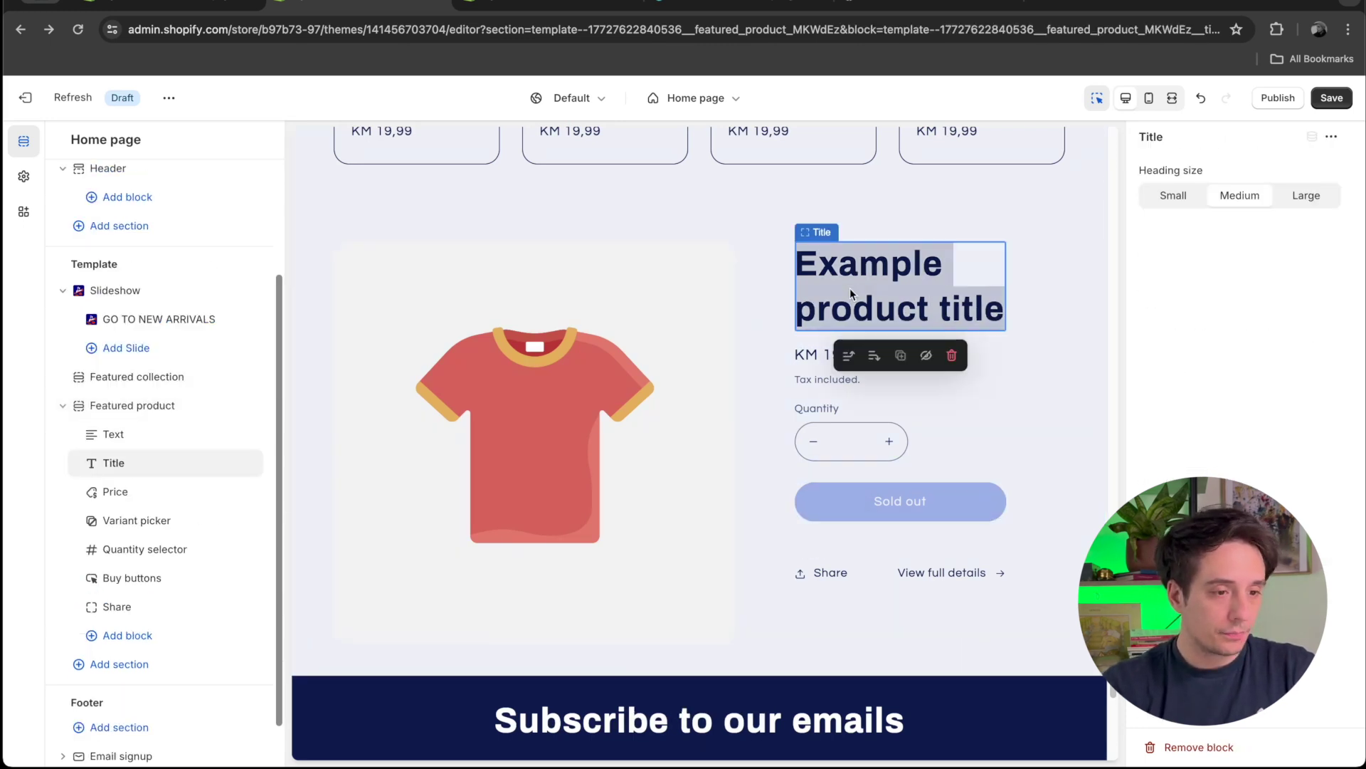
{"action": "left_click", "coordinate": [798, 358]}
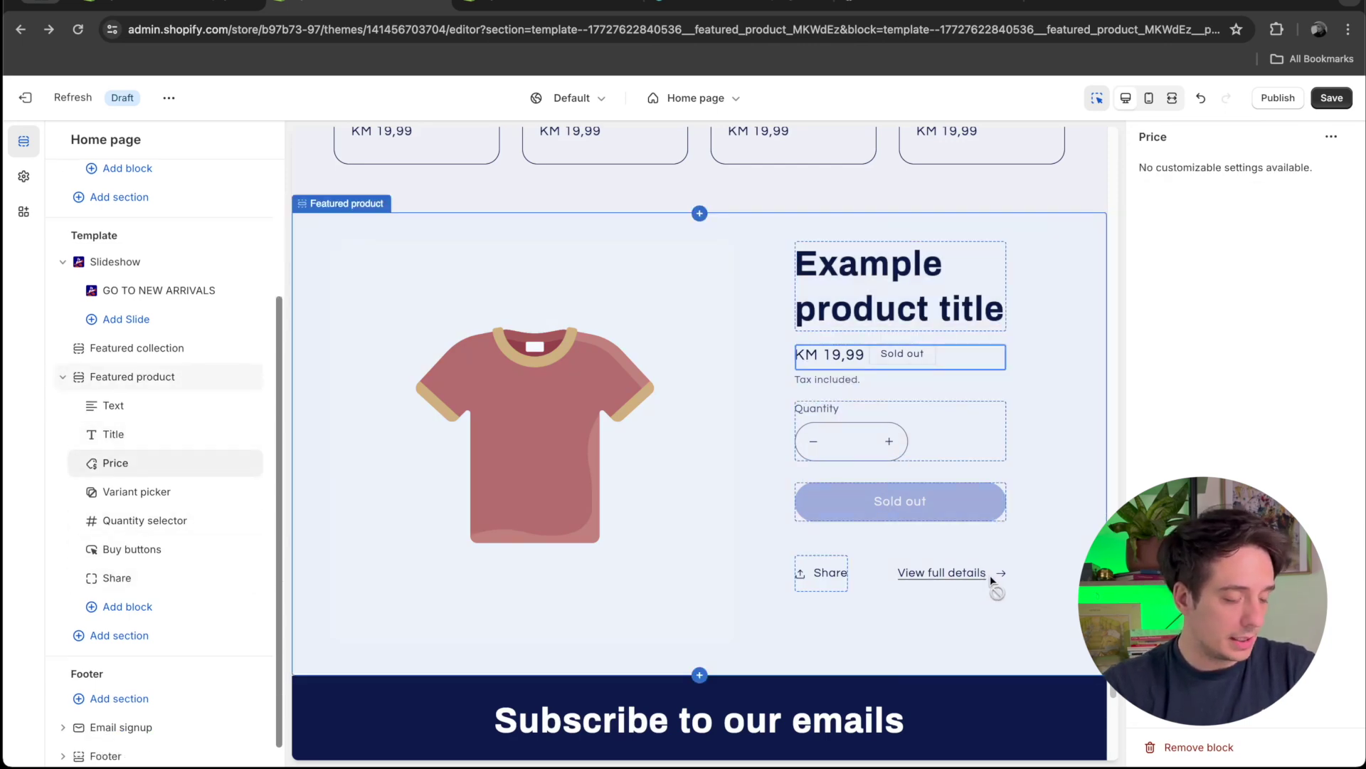
{"action": "scroll", "coordinate": [997, 427], "scroll_direction": "down", "scroll_amount": 3}
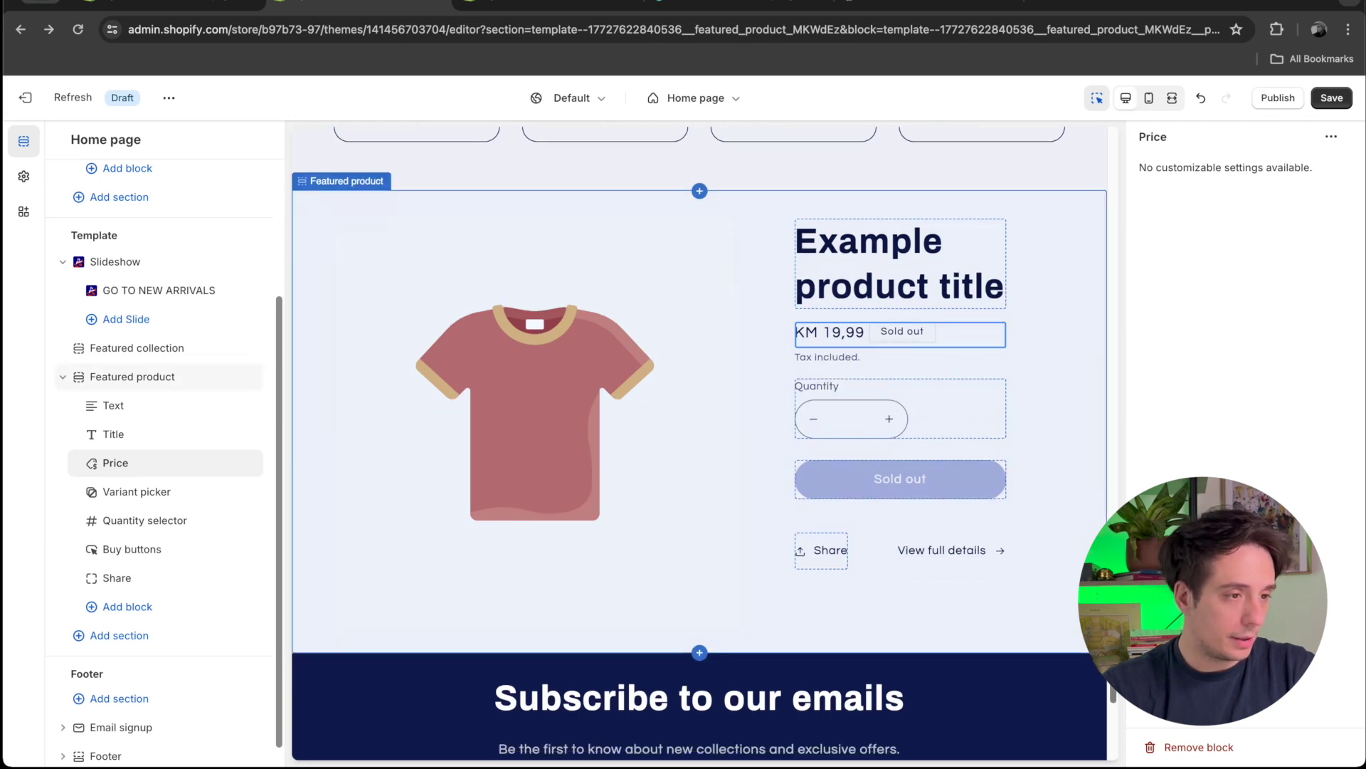
{"action": "scroll", "coordinate": [698, 441], "scroll_direction": "down", "scroll_amount": 2}
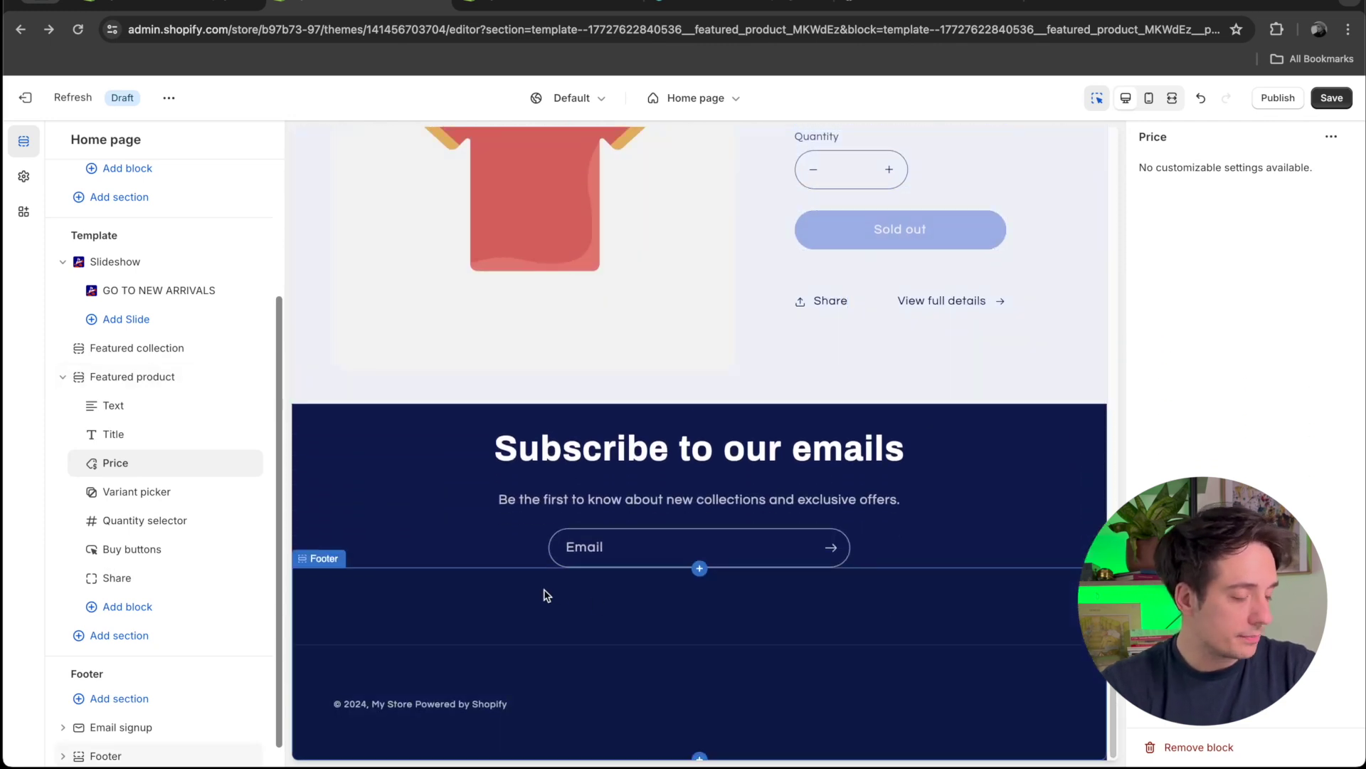
{"action": "left_click_drag", "start_coordinate": [276, 304], "coordinate": [278, 153]}
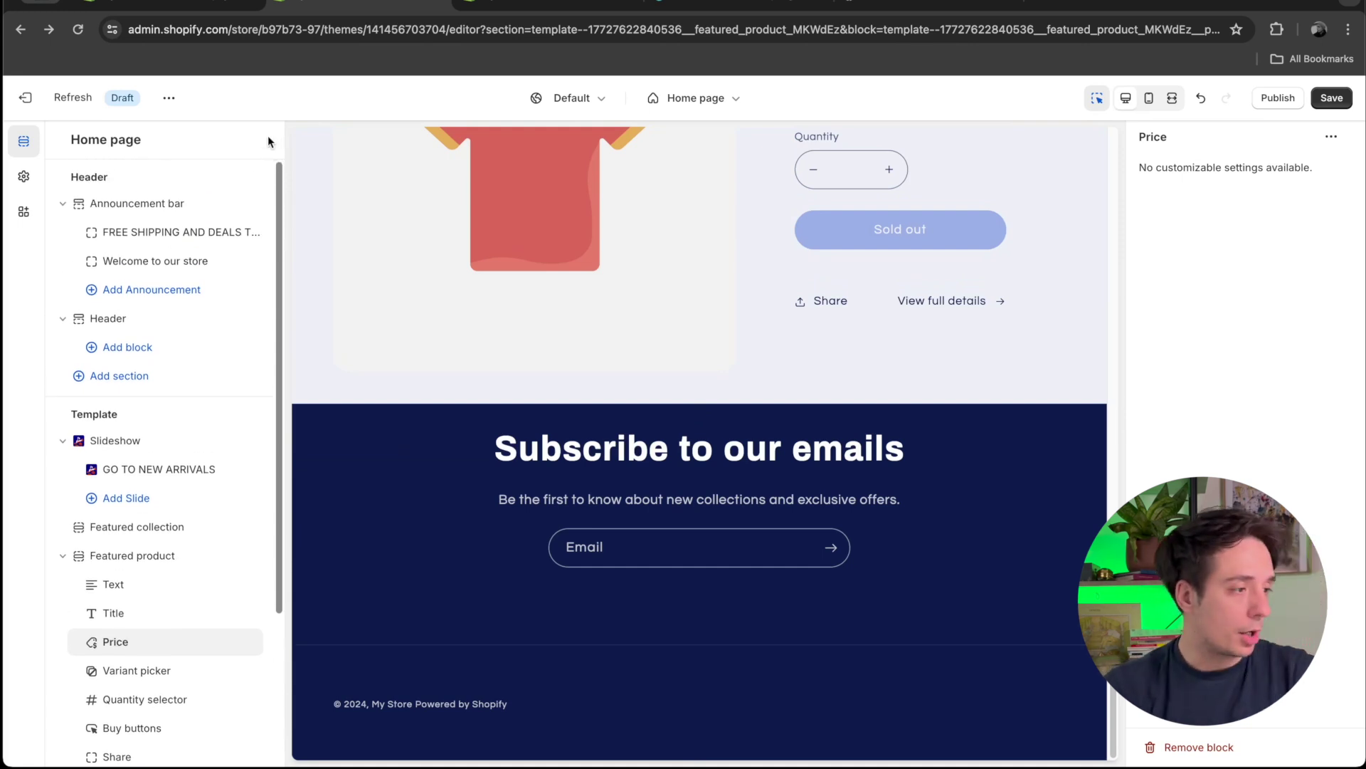
Leave the theme editor for the admin Products page, passing through Inventory
{"action": "left_click", "coordinate": [25, 98]}
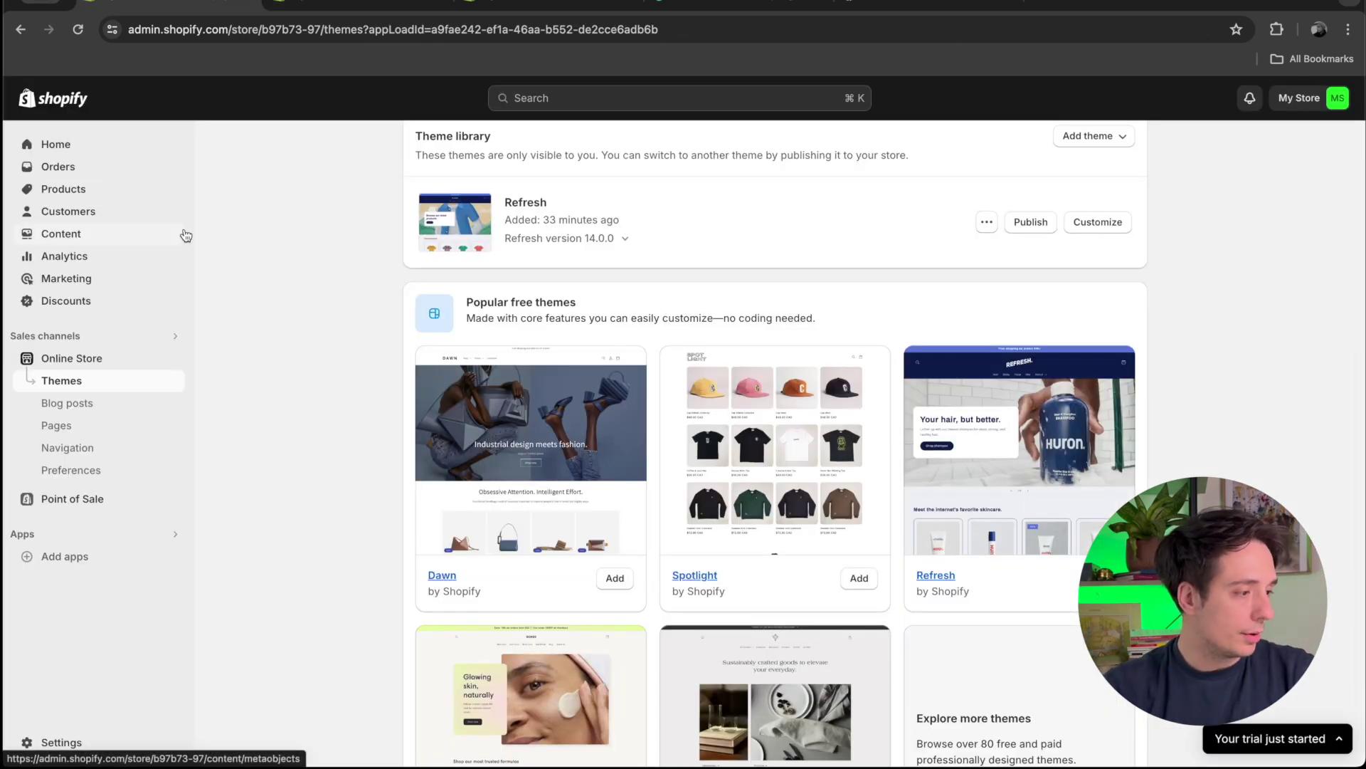
{"action": "left_click", "coordinate": [138, 190]}
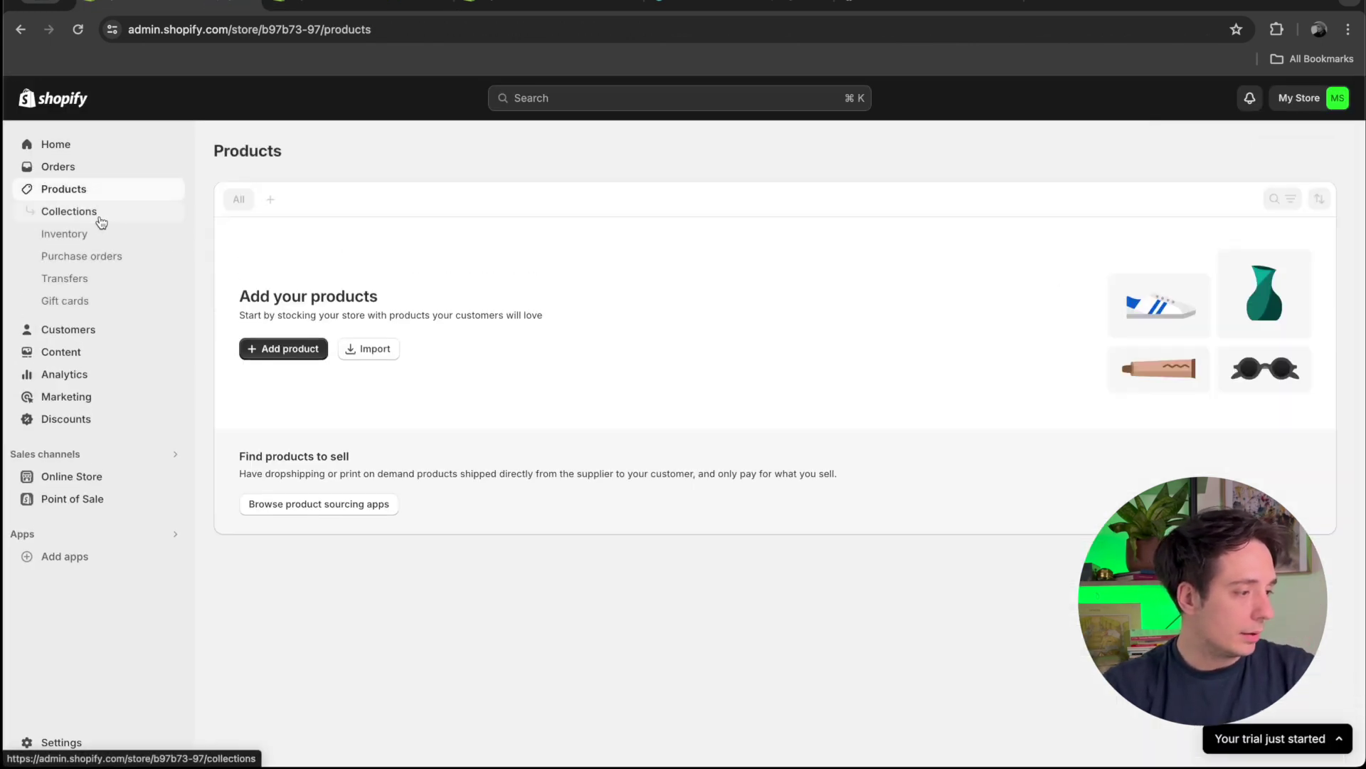
{"action": "left_click", "coordinate": [96, 235]}
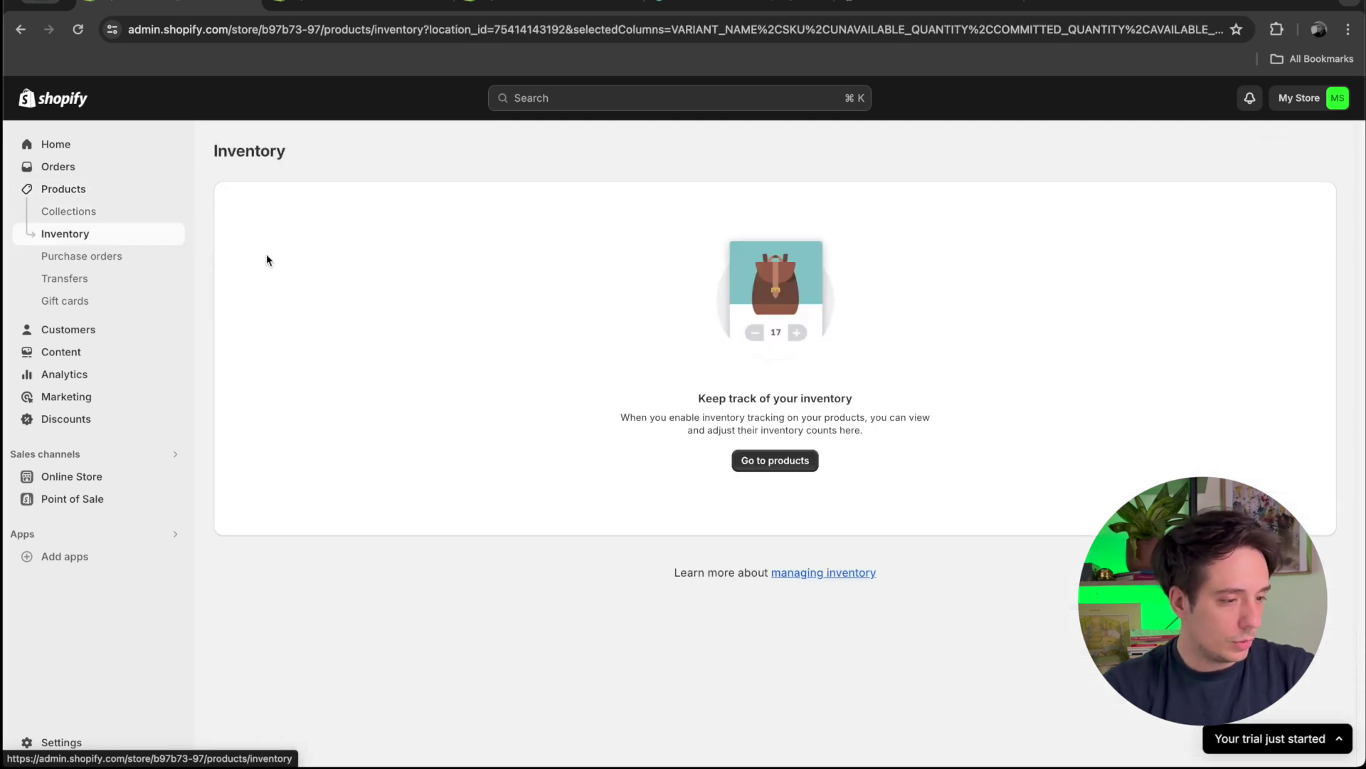
{"action": "left_click", "coordinate": [763, 463]}
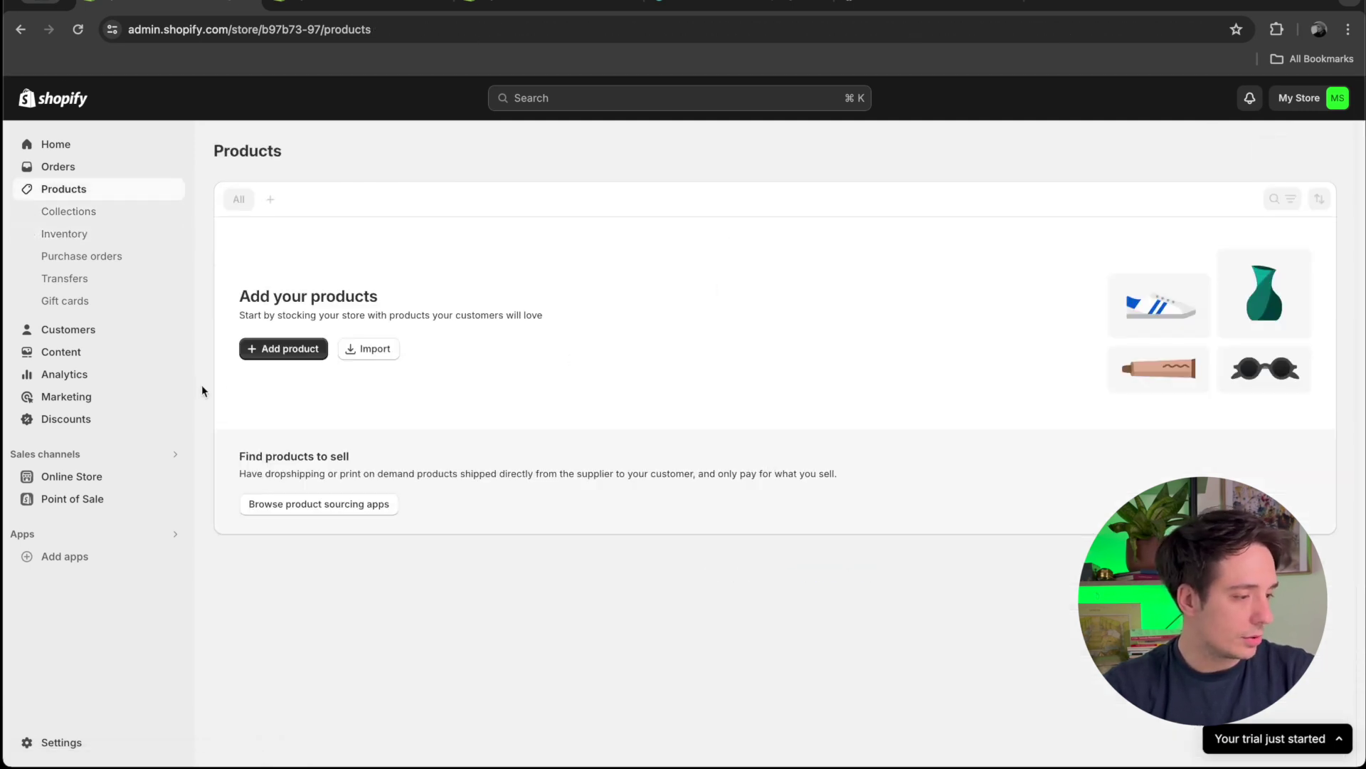
Start a new product and scroll through the blank product form
{"action": "left_click", "coordinate": [284, 351]}
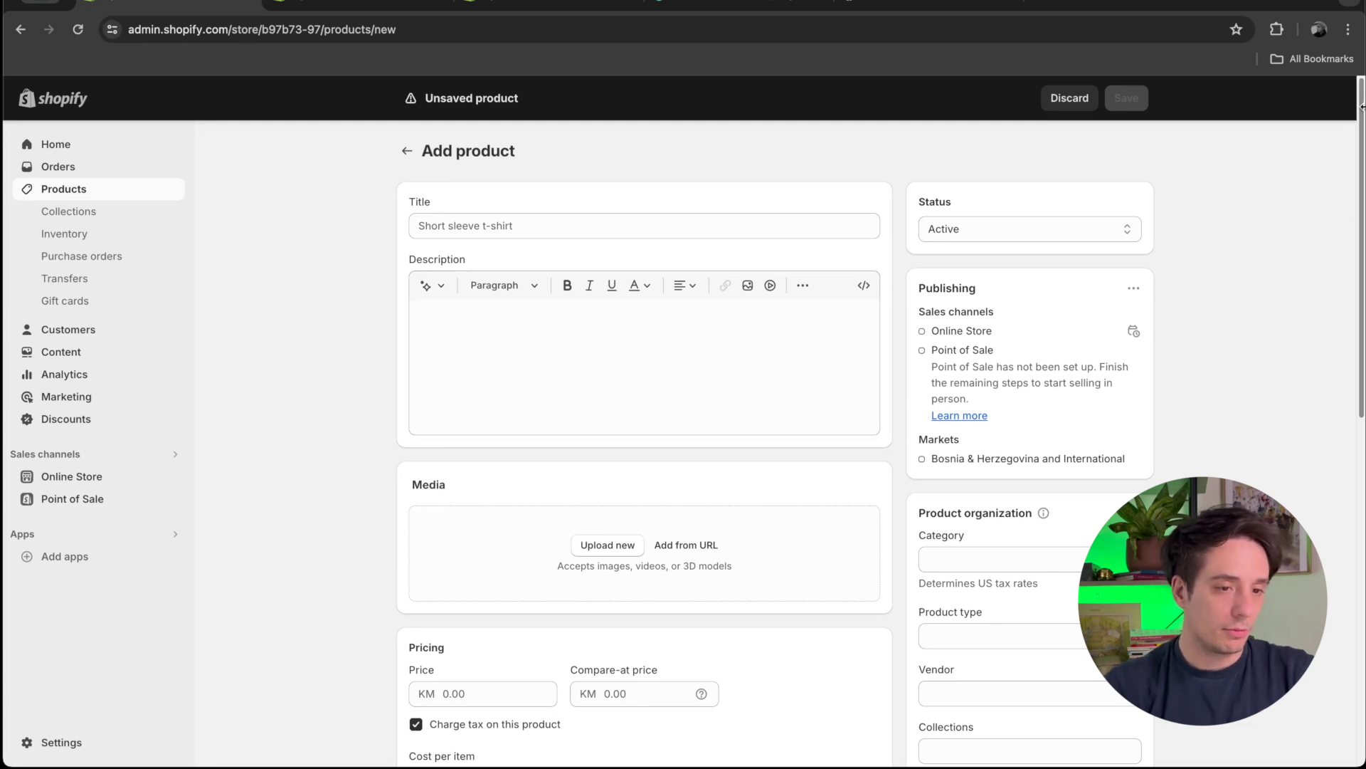
{"action": "left_click_drag", "start_coordinate": [1360, 89], "coordinate": [1351, 152]}
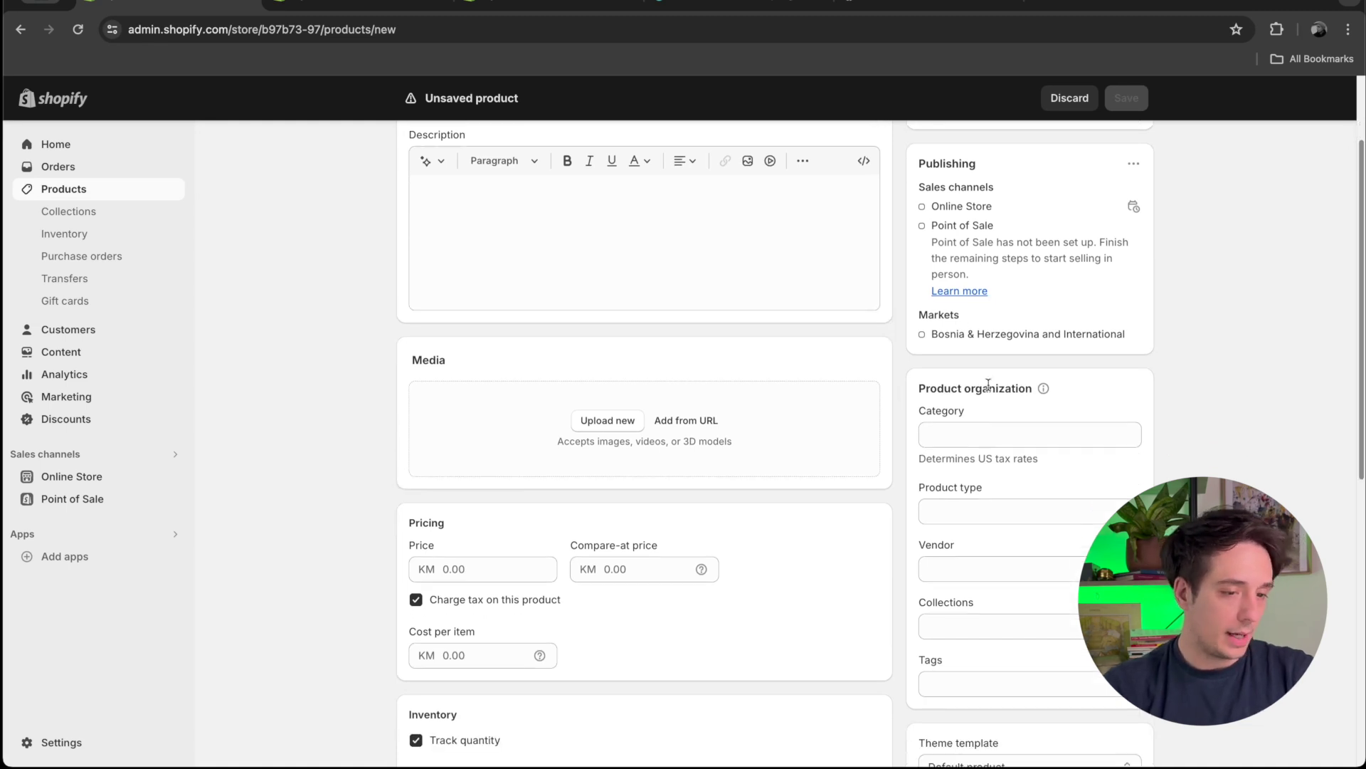
{"action": "left_click_drag", "start_coordinate": [1363, 212], "coordinate": [1364, 260]}
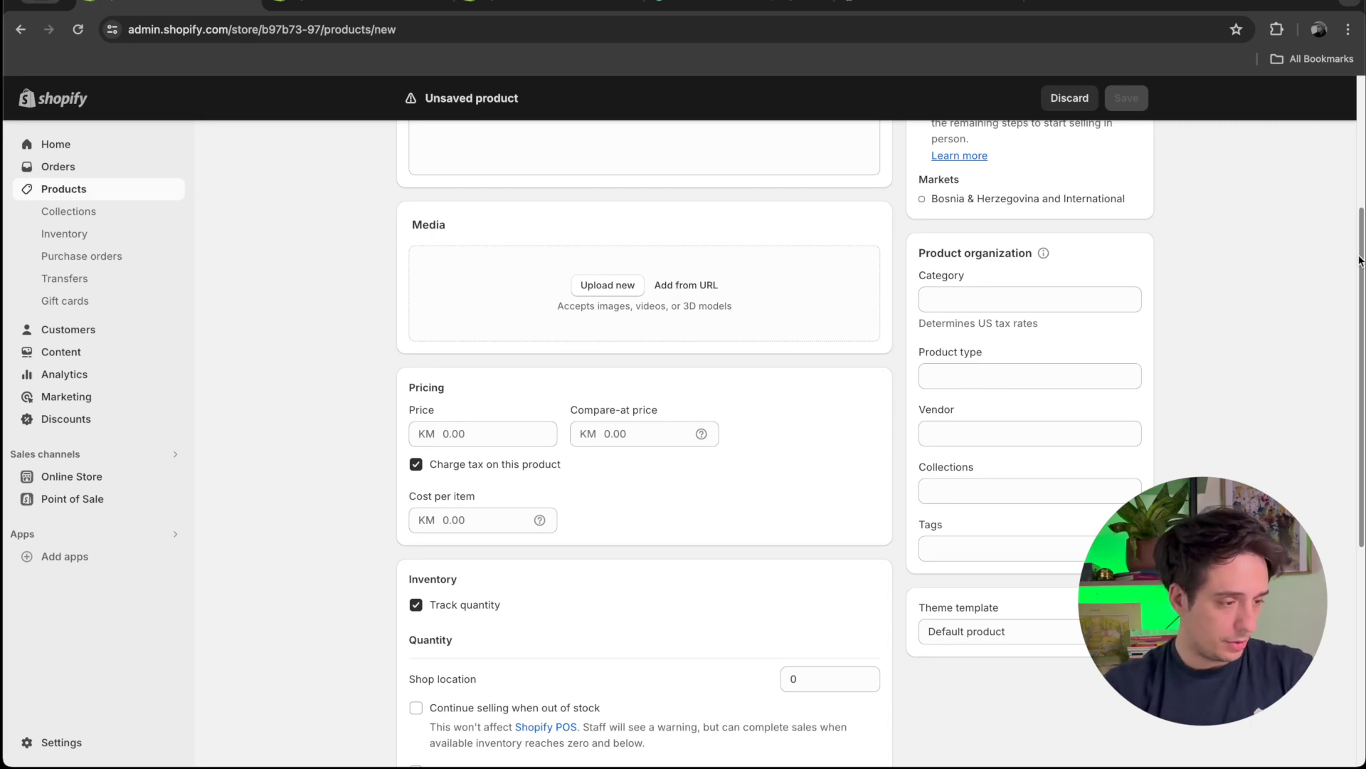
{"action": "left_click_drag", "start_coordinate": [1361, 260], "coordinate": [1333, 55]}
{"action": "scroll", "coordinate": [1356, 349], "scroll_direction": "down", "scroll_amount": 3}
Check the Collections list, then return to the home page theme editor
{"action": "left_click", "coordinate": [175, 212]}
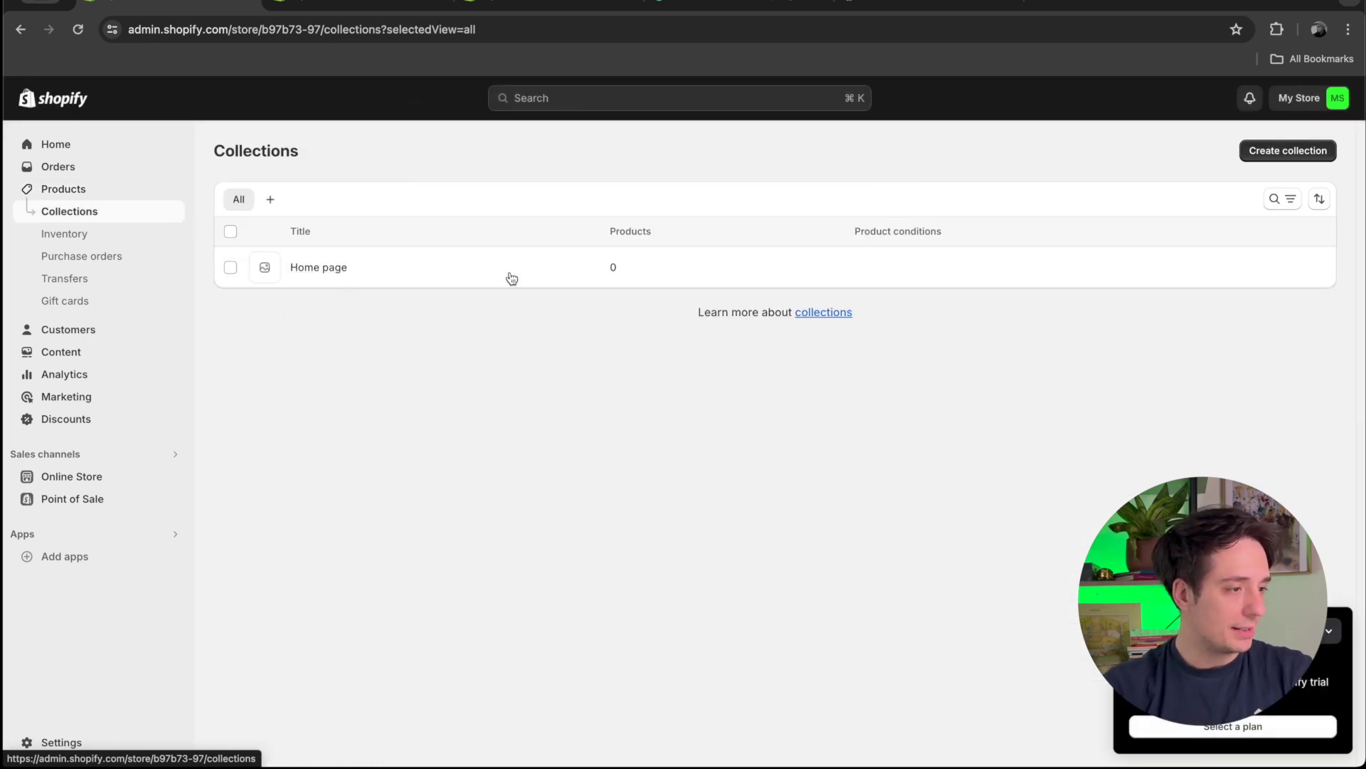
{"action": "left_click", "coordinate": [520, 2]}
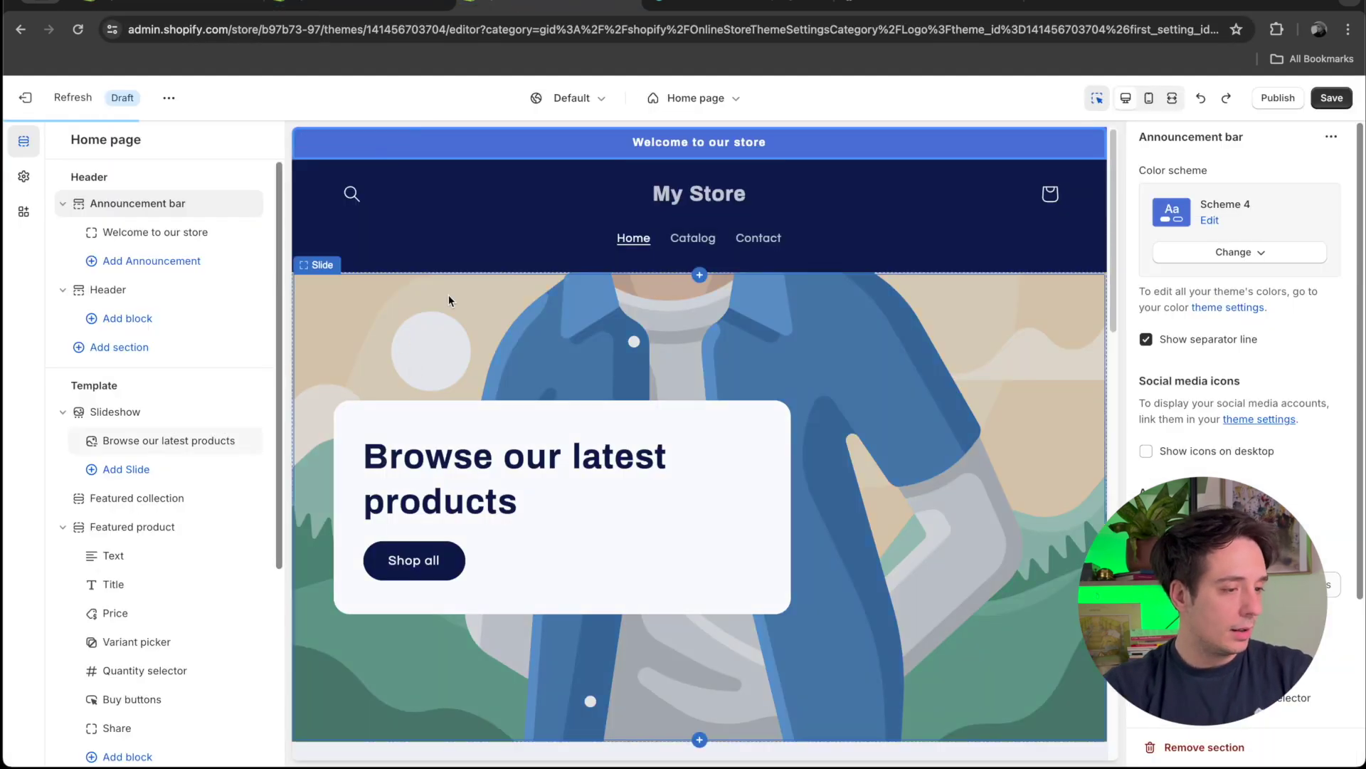
{"action": "scroll", "coordinate": [1106, 363], "scroll_direction": "down", "scroll_amount": 10}
{"action": "scroll", "coordinate": [1104, 475], "scroll_direction": "down", "scroll_amount": 1}
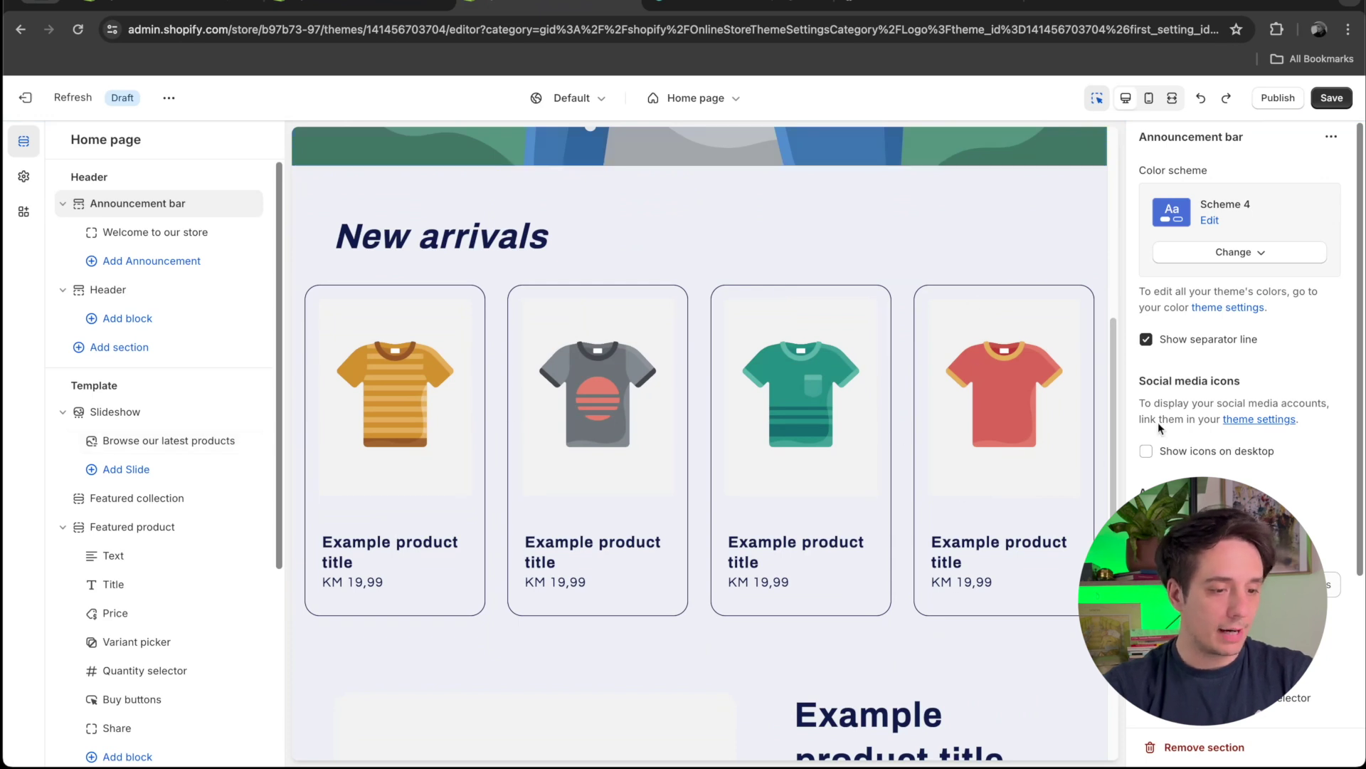
Scroll the preview from New Arrivals through Featured product down to the email signup
{"action": "left_click_drag", "start_coordinate": [1112, 362], "coordinate": [1112, 400]}
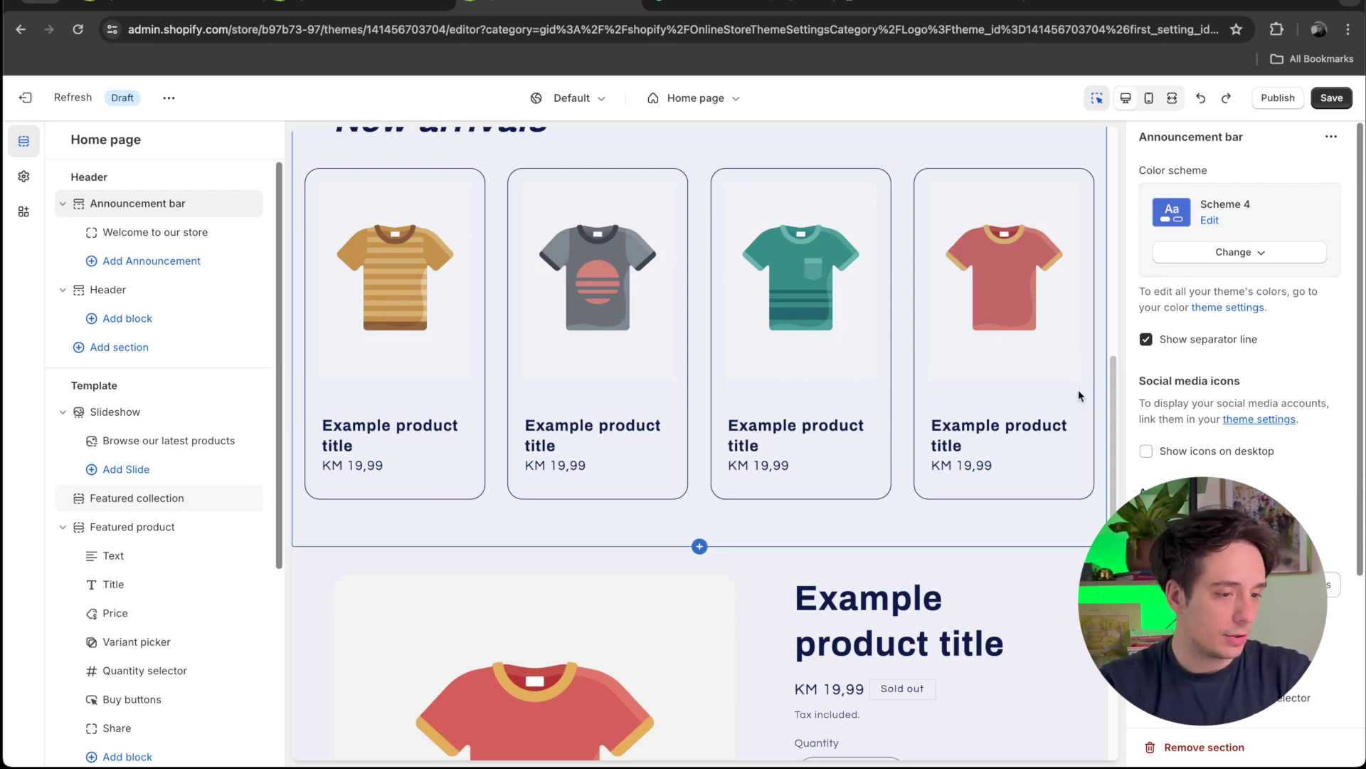
{"action": "left_click_drag", "start_coordinate": [1112, 391], "coordinate": [1107, 379]}
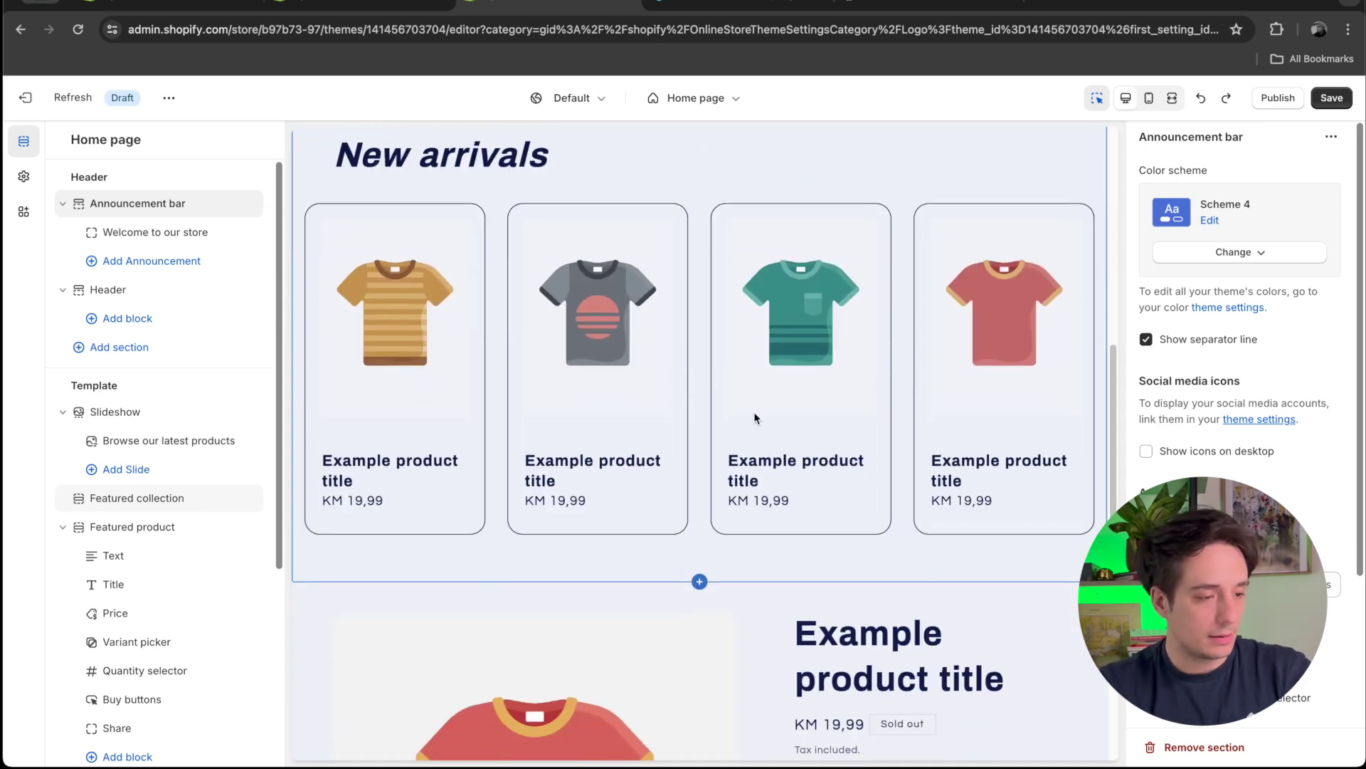
{"action": "scroll", "coordinate": [1112, 394], "scroll_direction": "up", "scroll_amount": 1}
{"action": "scroll", "coordinate": [1111, 394], "scroll_direction": "down", "scroll_amount": 5}
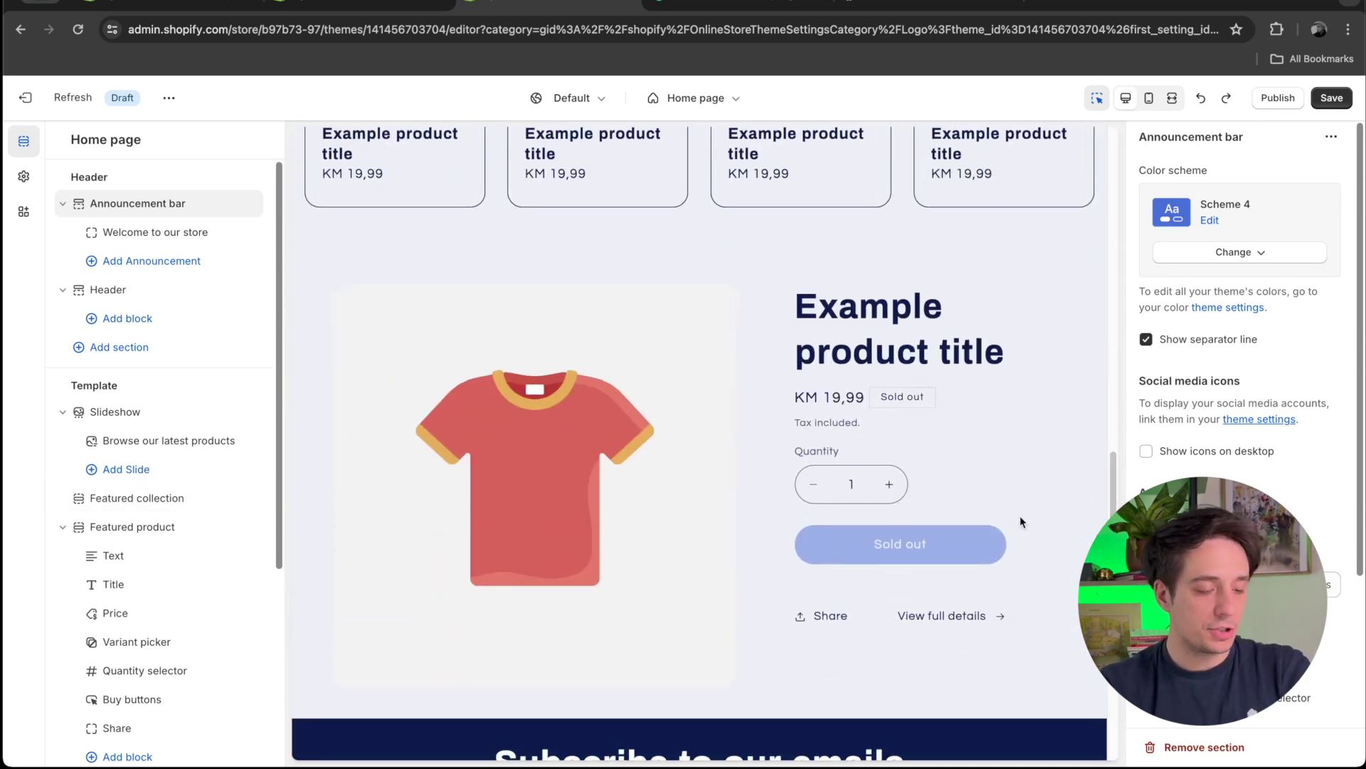
{"action": "scroll", "coordinate": [1114, 456], "scroll_direction": "up", "scroll_amount": 1}
{"action": "left_click_drag", "start_coordinate": [1112, 450], "coordinate": [1112, 368]}
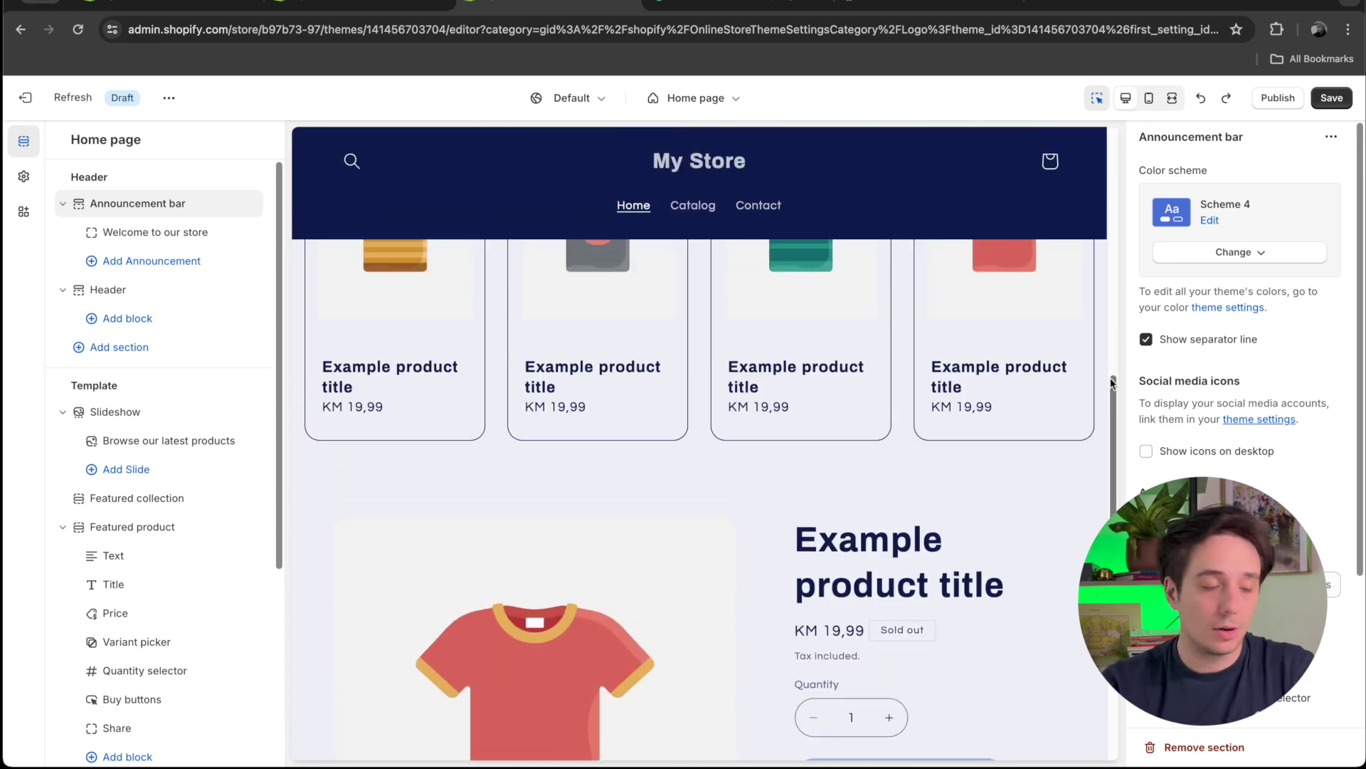
{"action": "left_click_drag", "start_coordinate": [1112, 464], "coordinate": [1112, 396]}
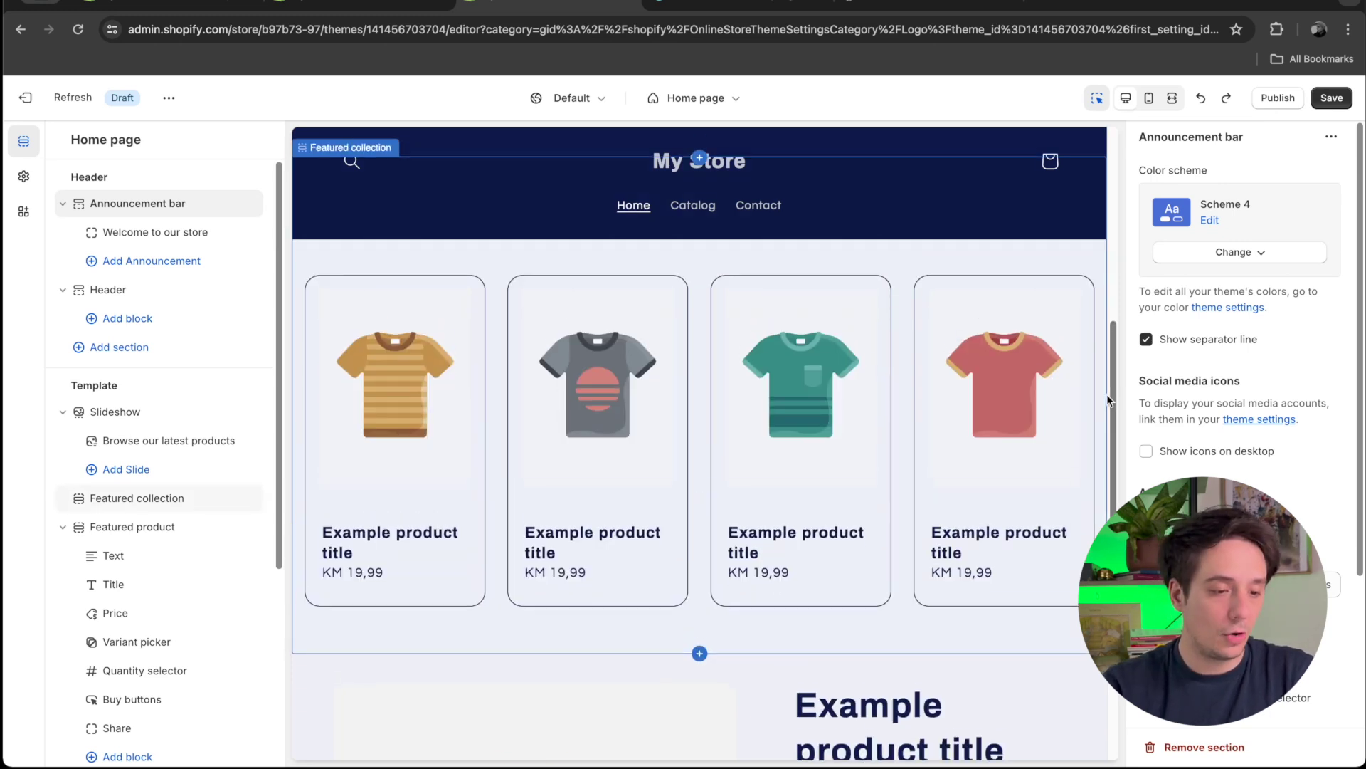
{"action": "left_click_drag", "start_coordinate": [1107, 393], "coordinate": [1103, 211]}
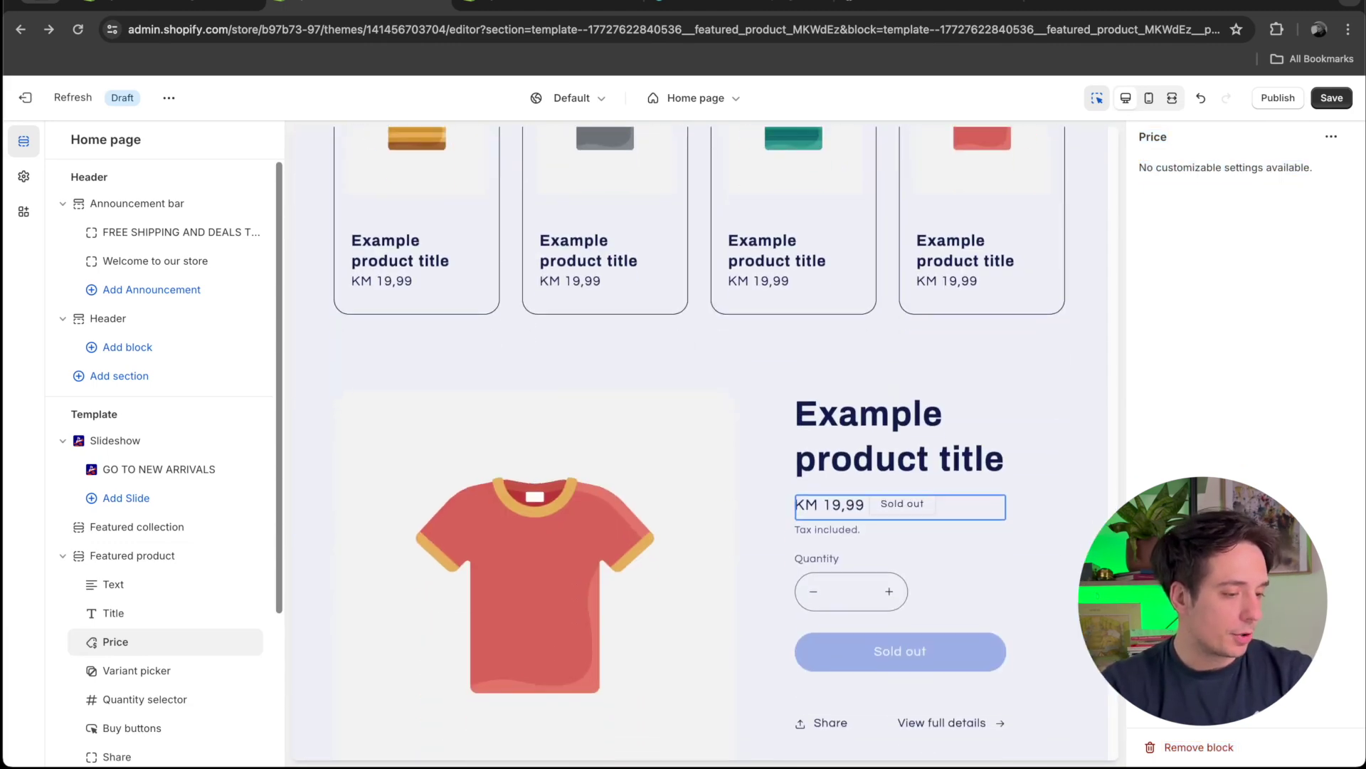
{"action": "scroll", "coordinate": [699, 441], "scroll_direction": "down", "scroll_amount": 4}
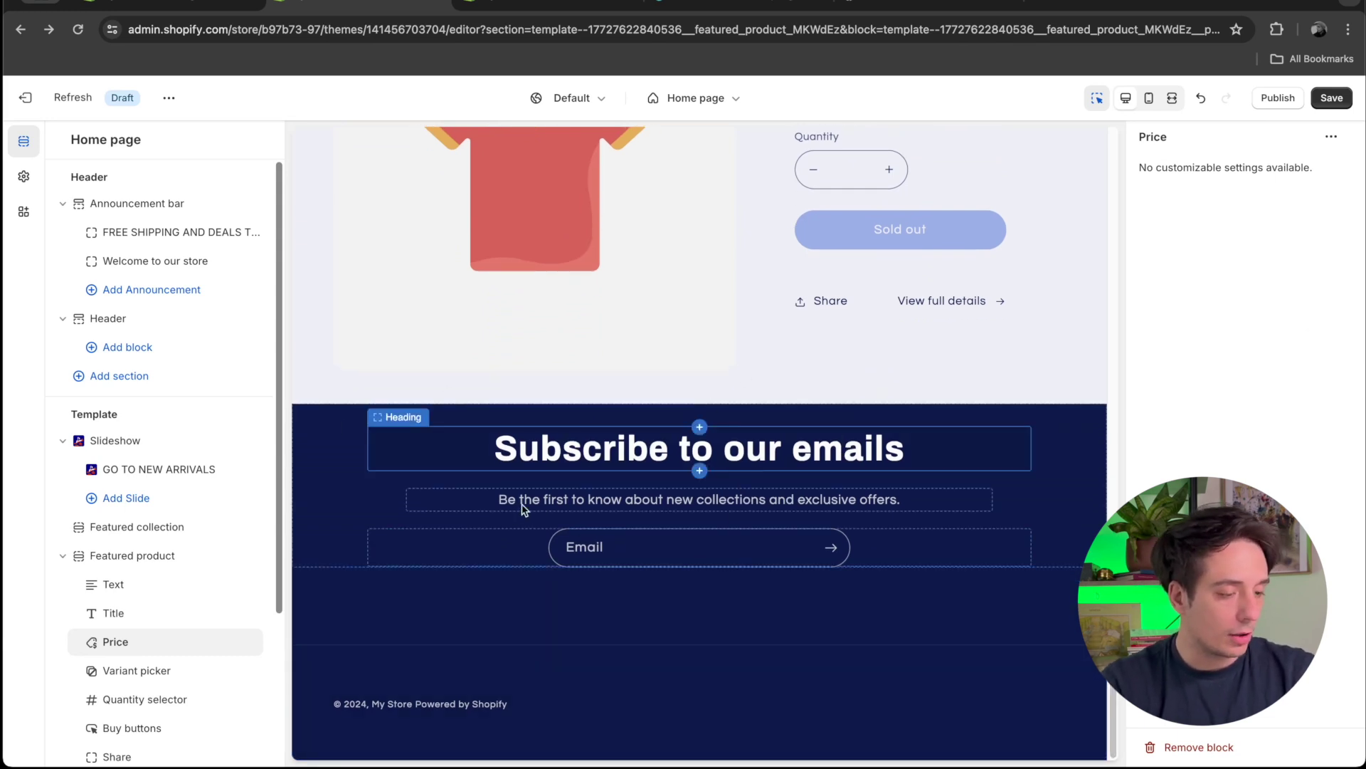
{"action": "left_click", "coordinate": [587, 545]}
{"action": "left_click", "coordinate": [582, 502]}
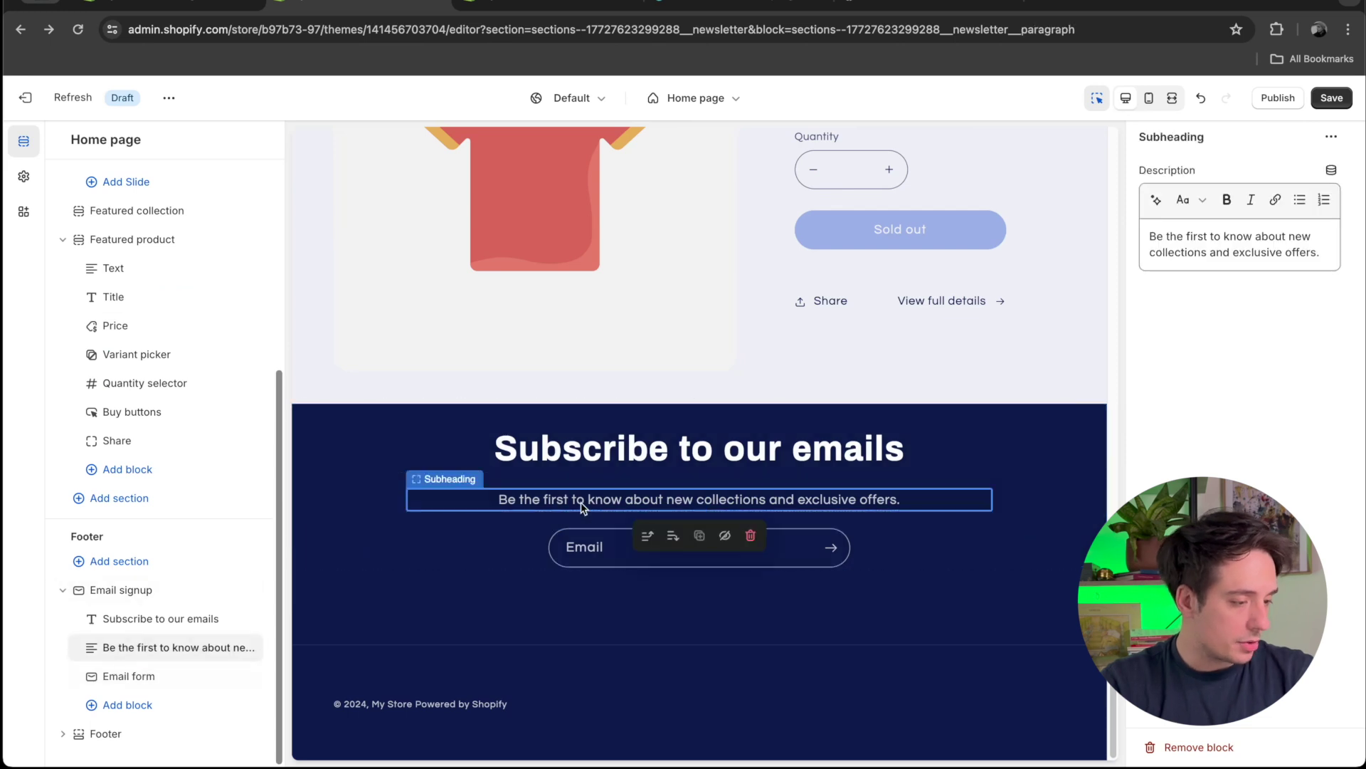
{"action": "left_click", "coordinate": [590, 566]}
{"action": "left_click", "coordinate": [202, 10]}
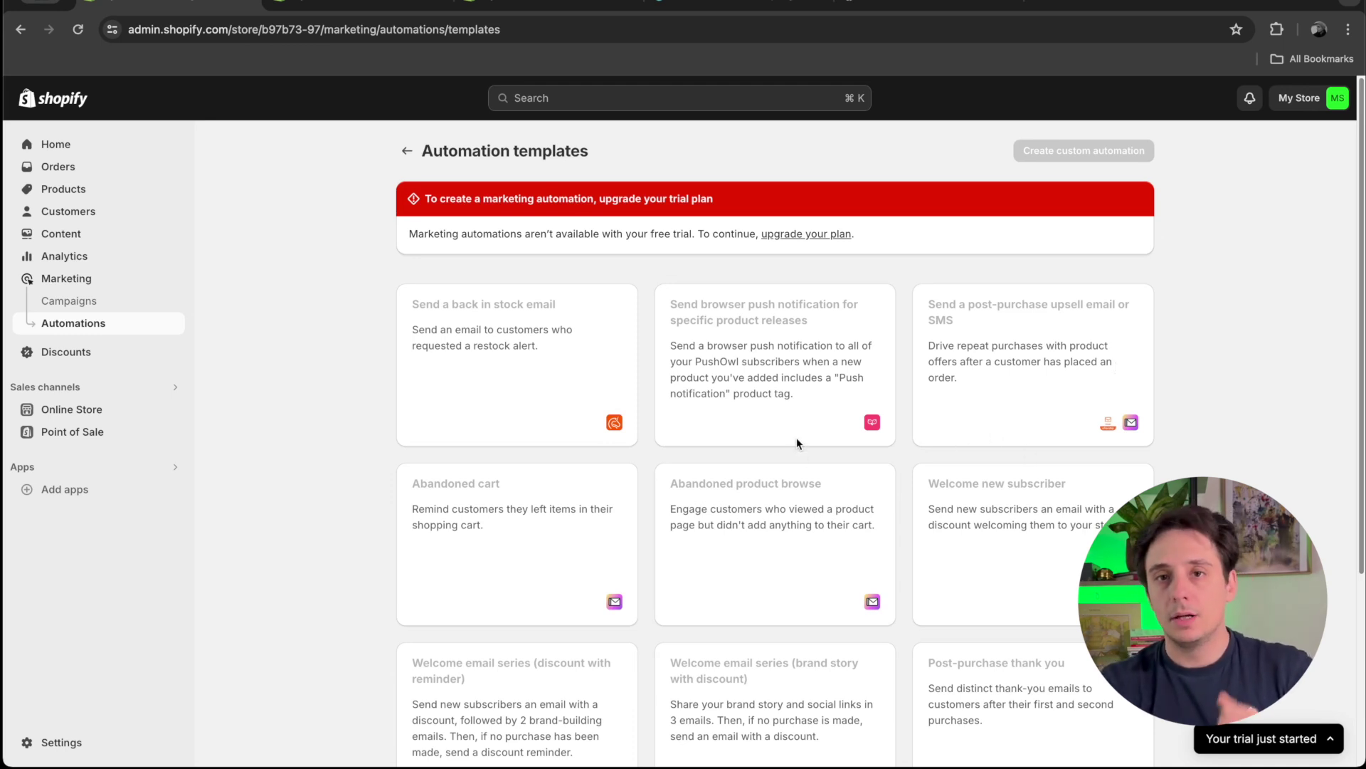
Replace the period after 'offers' in the signup subheading with ' and get exclusive discount for sign up!'
{"action": "left_click", "coordinate": [365, 6]}
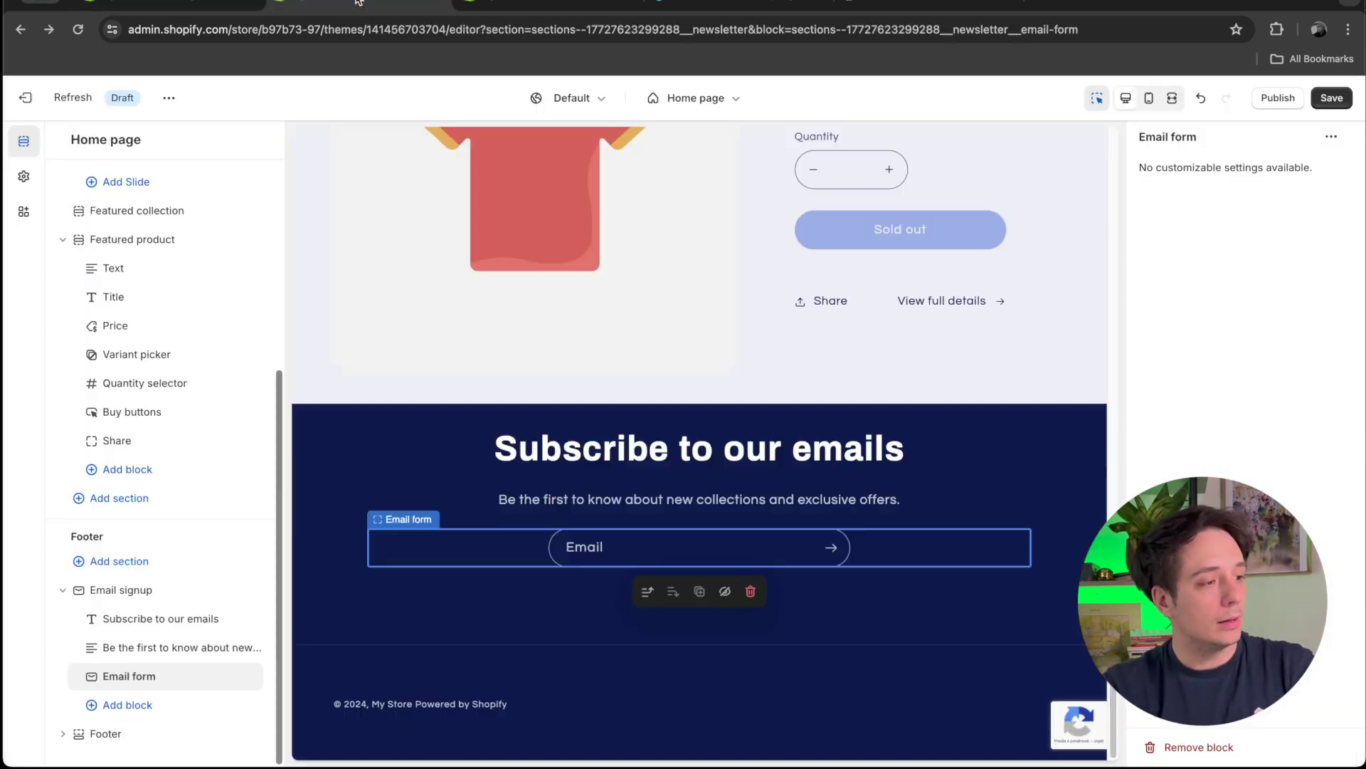
{"action": "left_click", "coordinate": [493, 447]}
{"action": "left_click", "coordinate": [512, 499]}
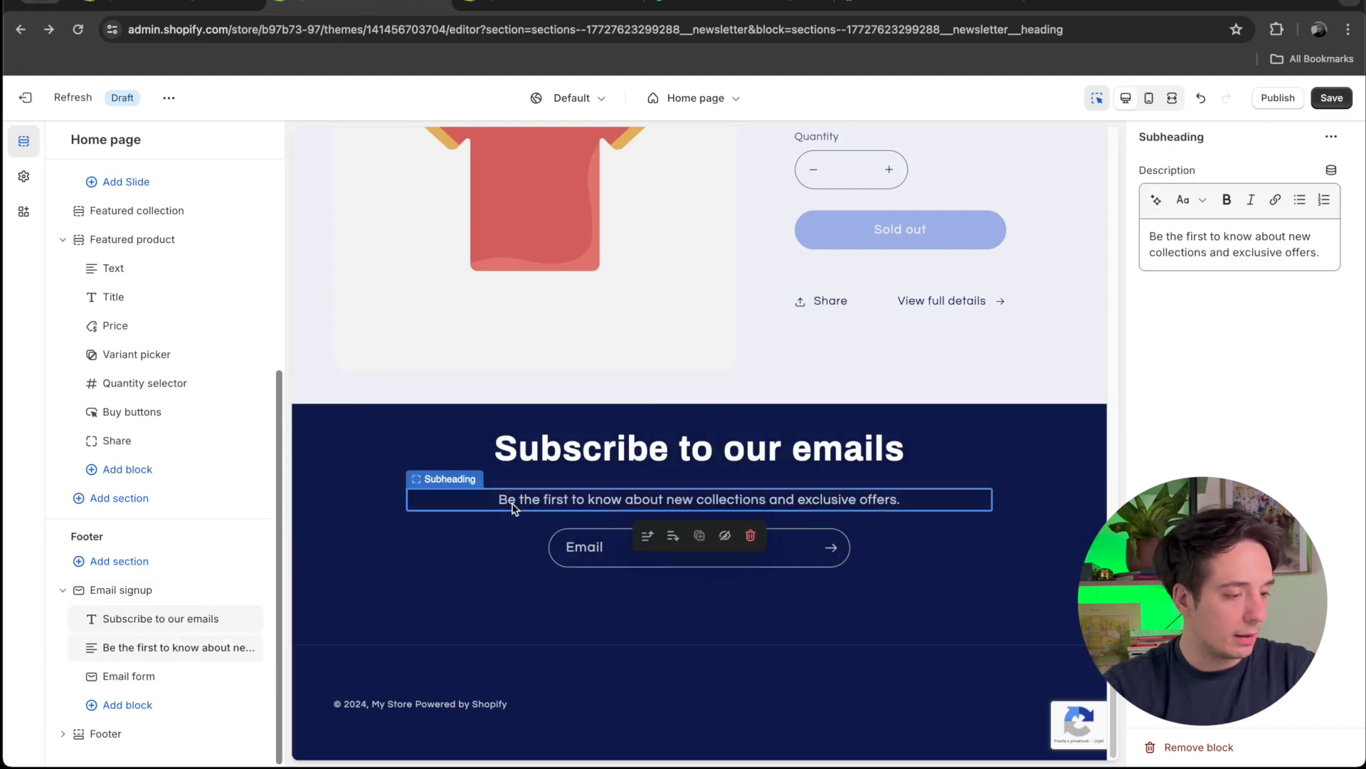
{"action": "double_click", "coordinate": [528, 502]}
{"action": "left_click", "coordinate": [1267, 240]}
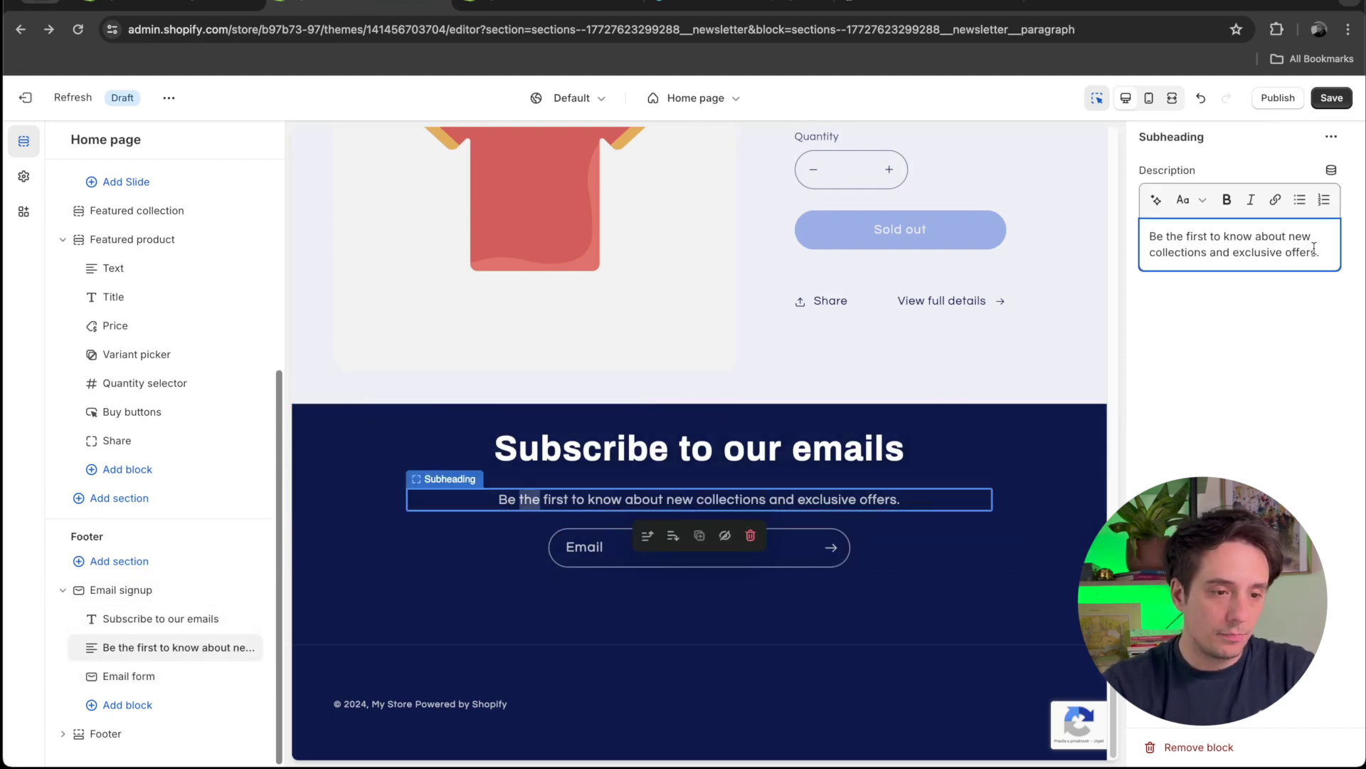
{"action": "key", "text": "BackSpace"}
{"action": "type", "text": "and get "}
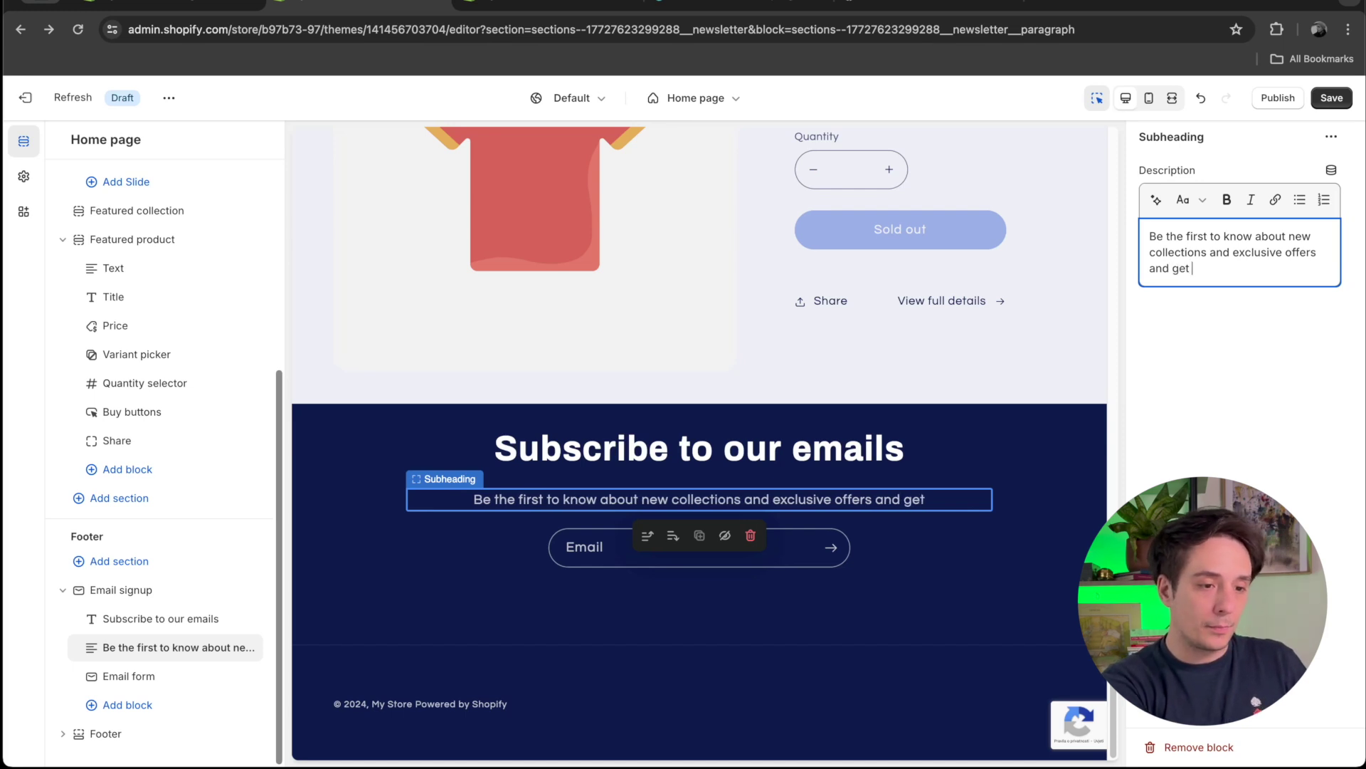
{"action": "type", "text": "exclusive "}
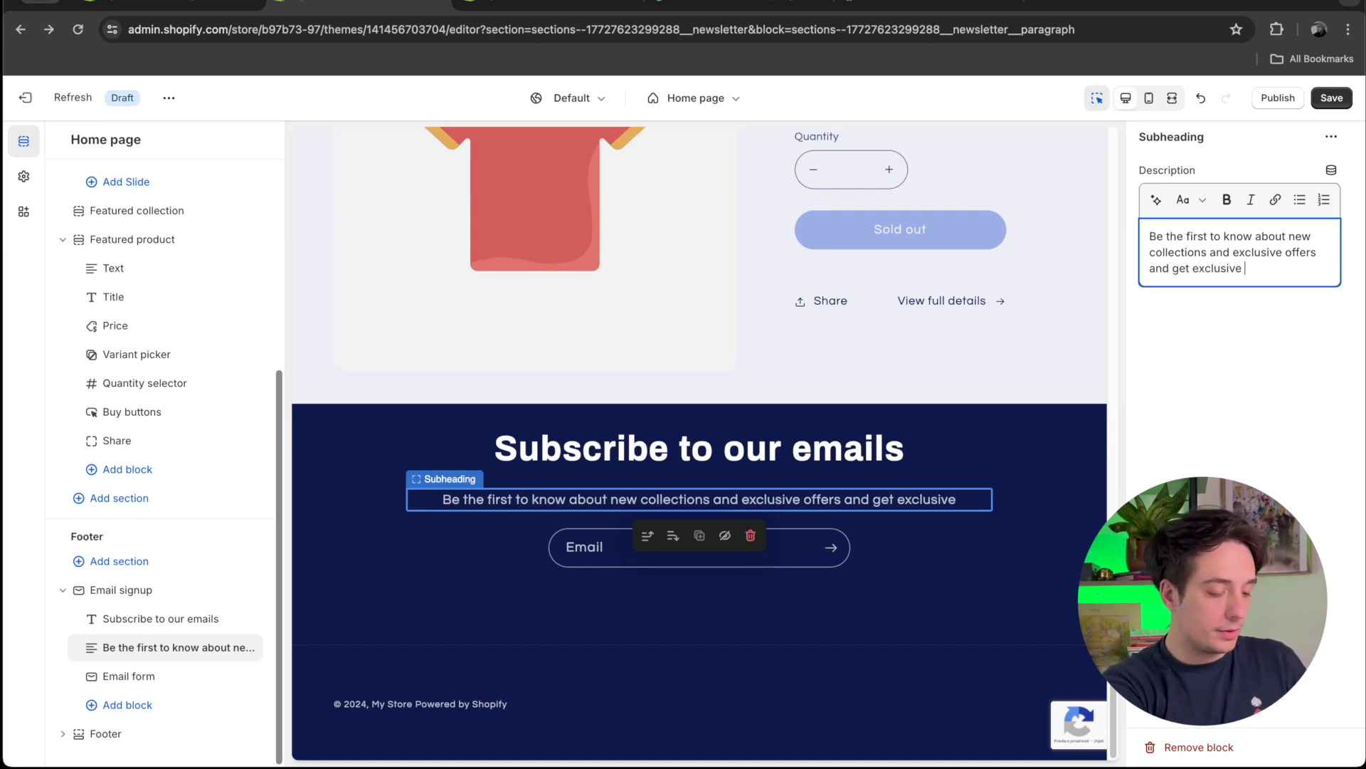
{"action": "type", "text": "discount for s"}
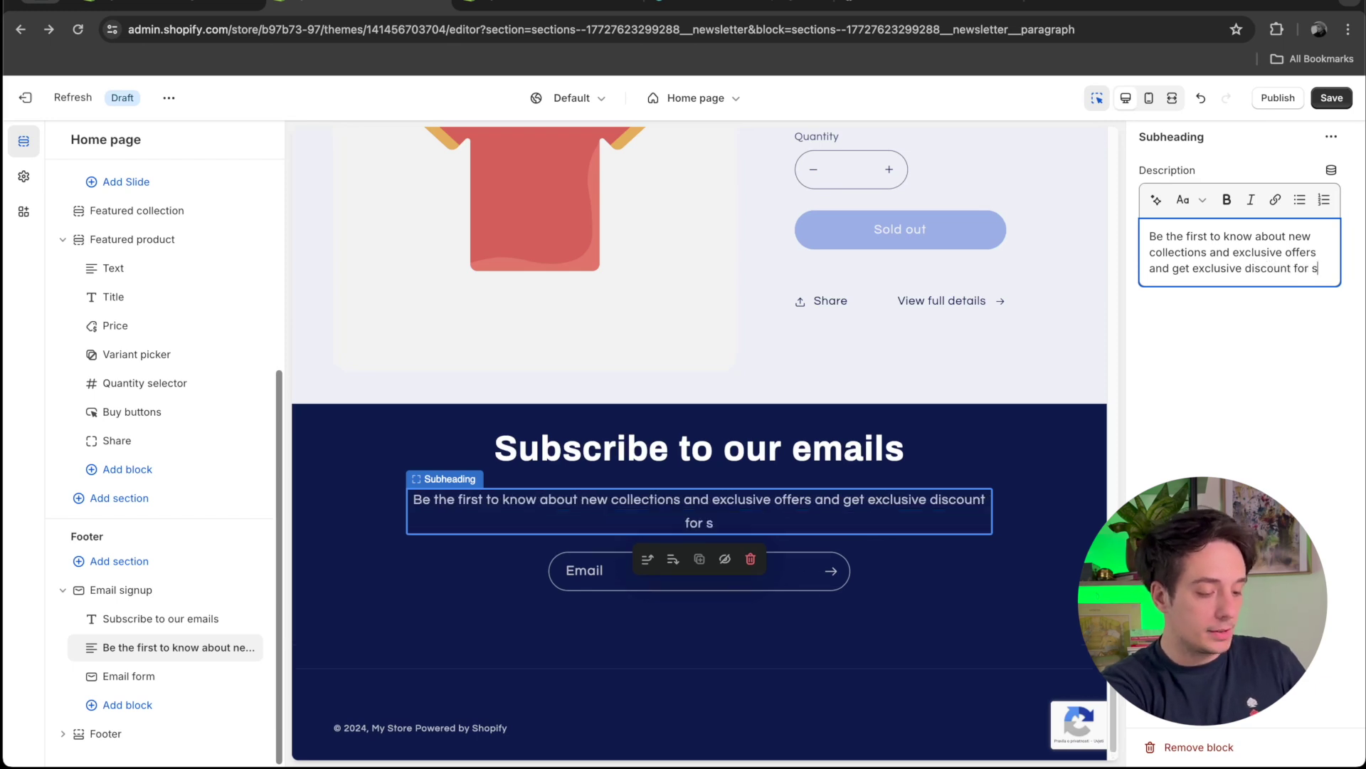
{"action": "type", "text": "ign up!±"}
{"action": "key", "text": "BackSpace"}
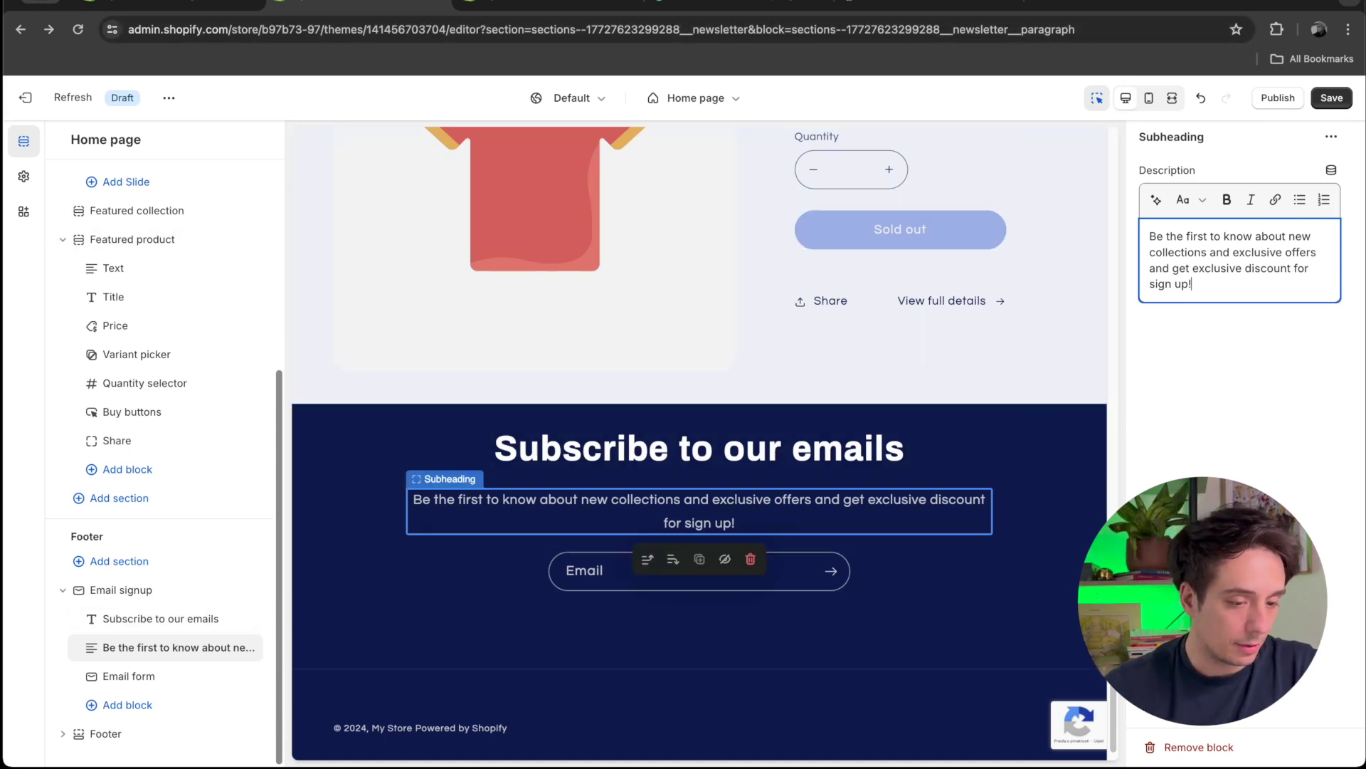
Bring up the other theme editor showing the Header settings with the Black Friday logo
{"action": "left_click", "coordinate": [561, 3]}
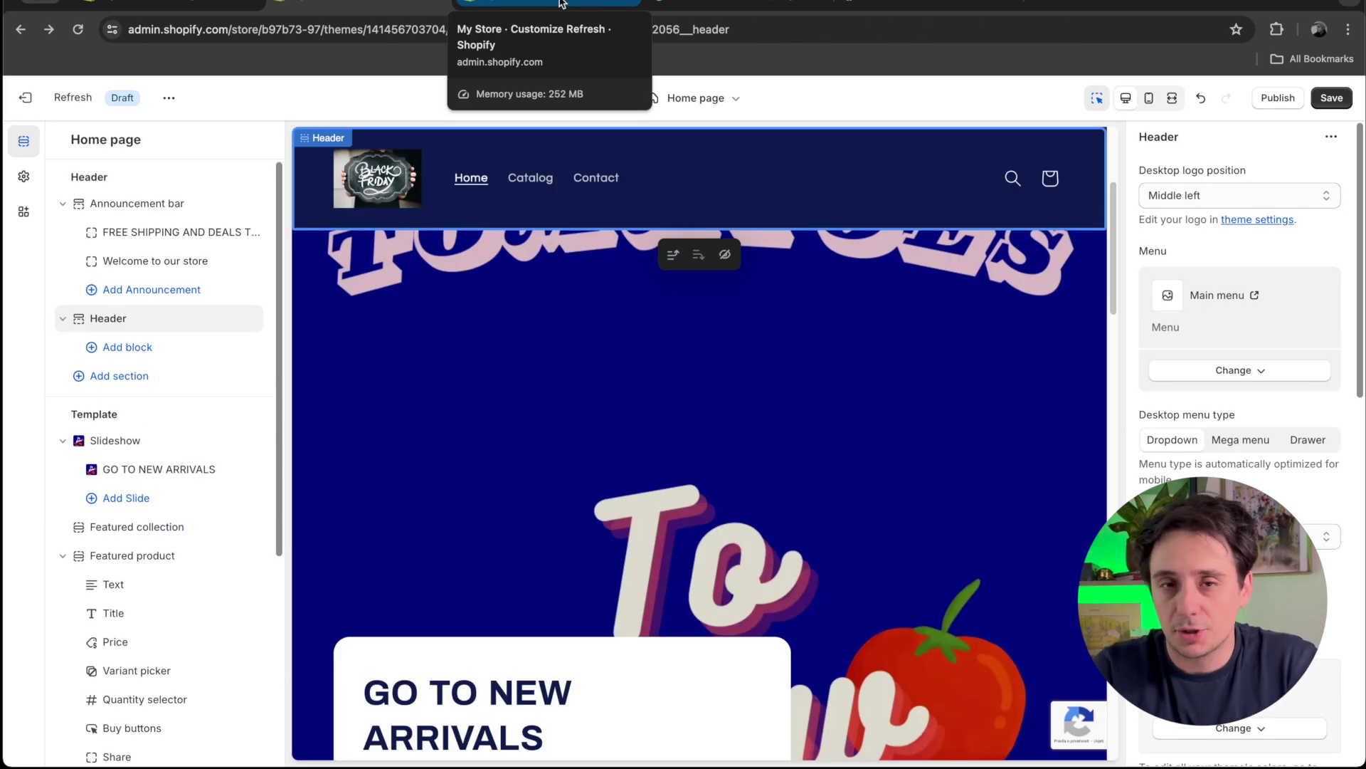